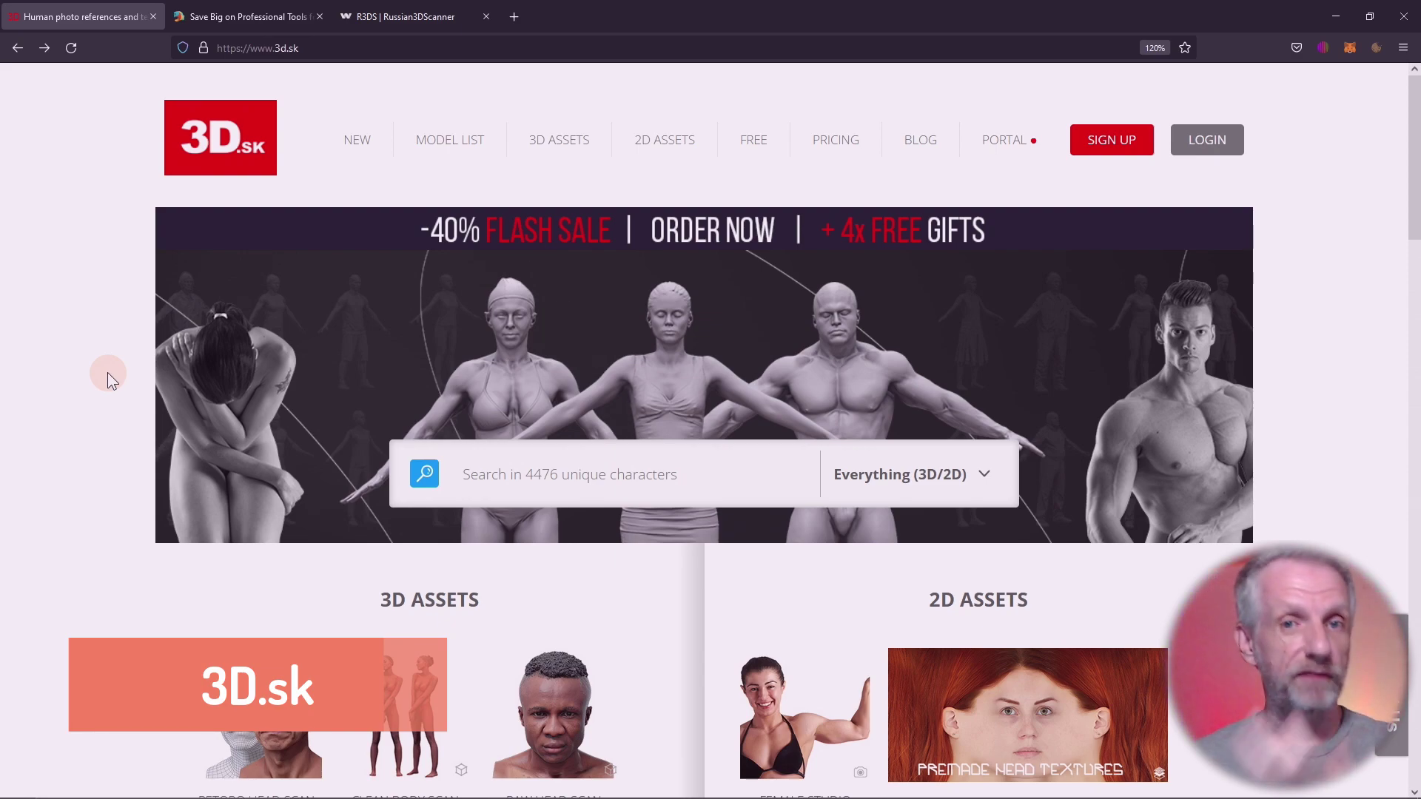
Step: Look over the 3D and 2D asset categories and the tutorial offers on the 3D.sk home page
{"action": "scroll", "coordinate": [108, 372], "scroll_direction": "down", "scroll_amount": 3}
{"action": "scroll", "coordinate": [108, 371], "scroll_direction": "down", "scroll_amount": 5}
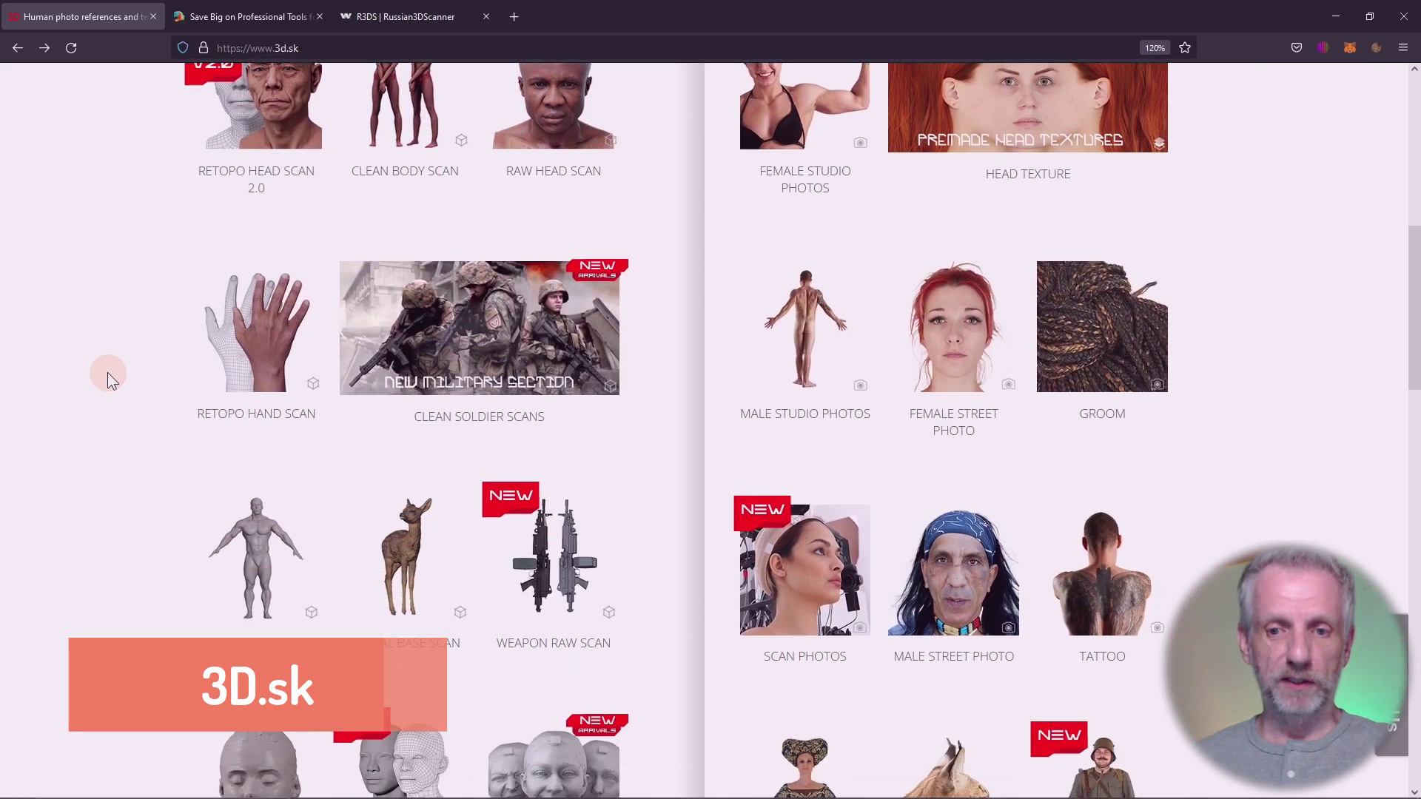
{"action": "scroll", "coordinate": [108, 372], "scroll_direction": "down", "scroll_amount": 2}
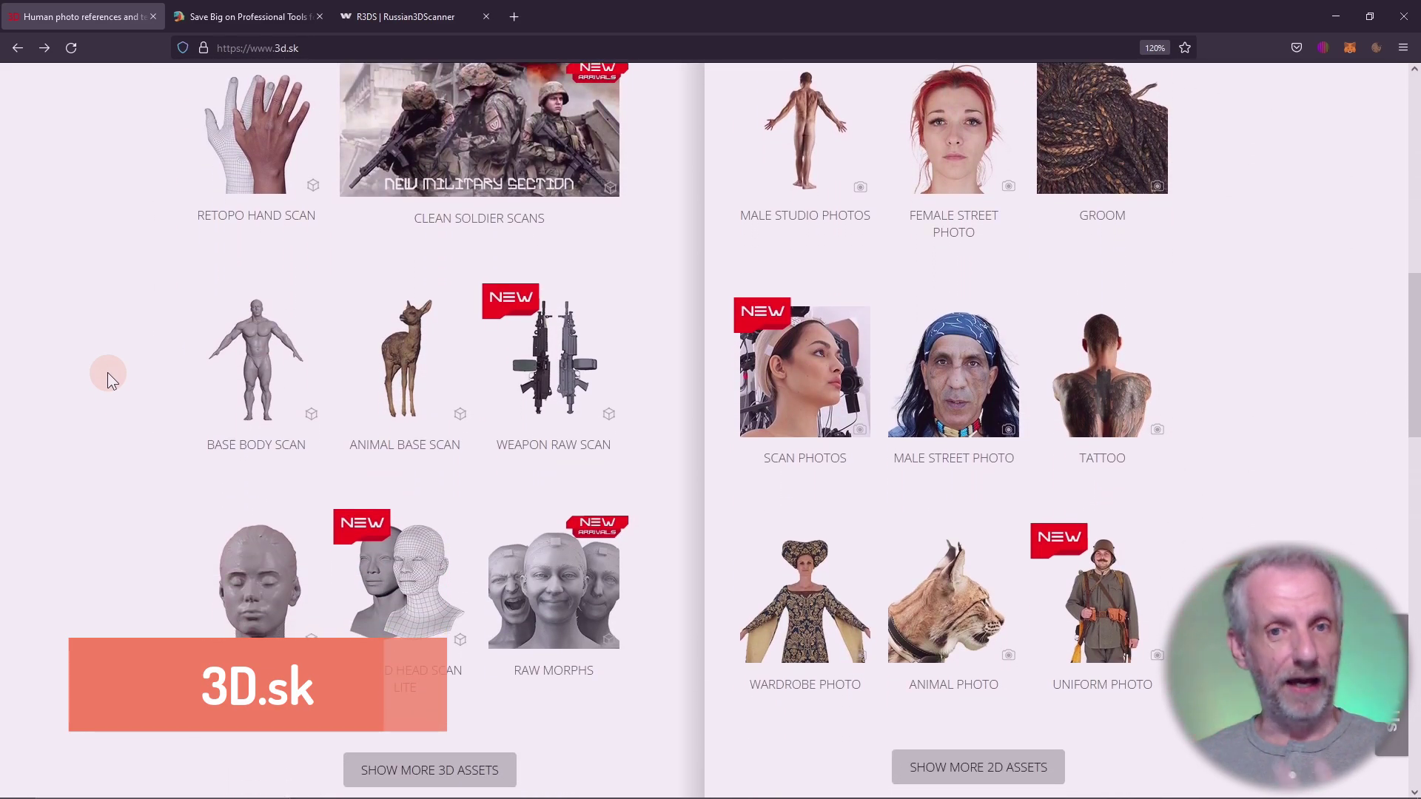
{"action": "scroll", "coordinate": [108, 371], "scroll_direction": "down", "scroll_amount": 5}
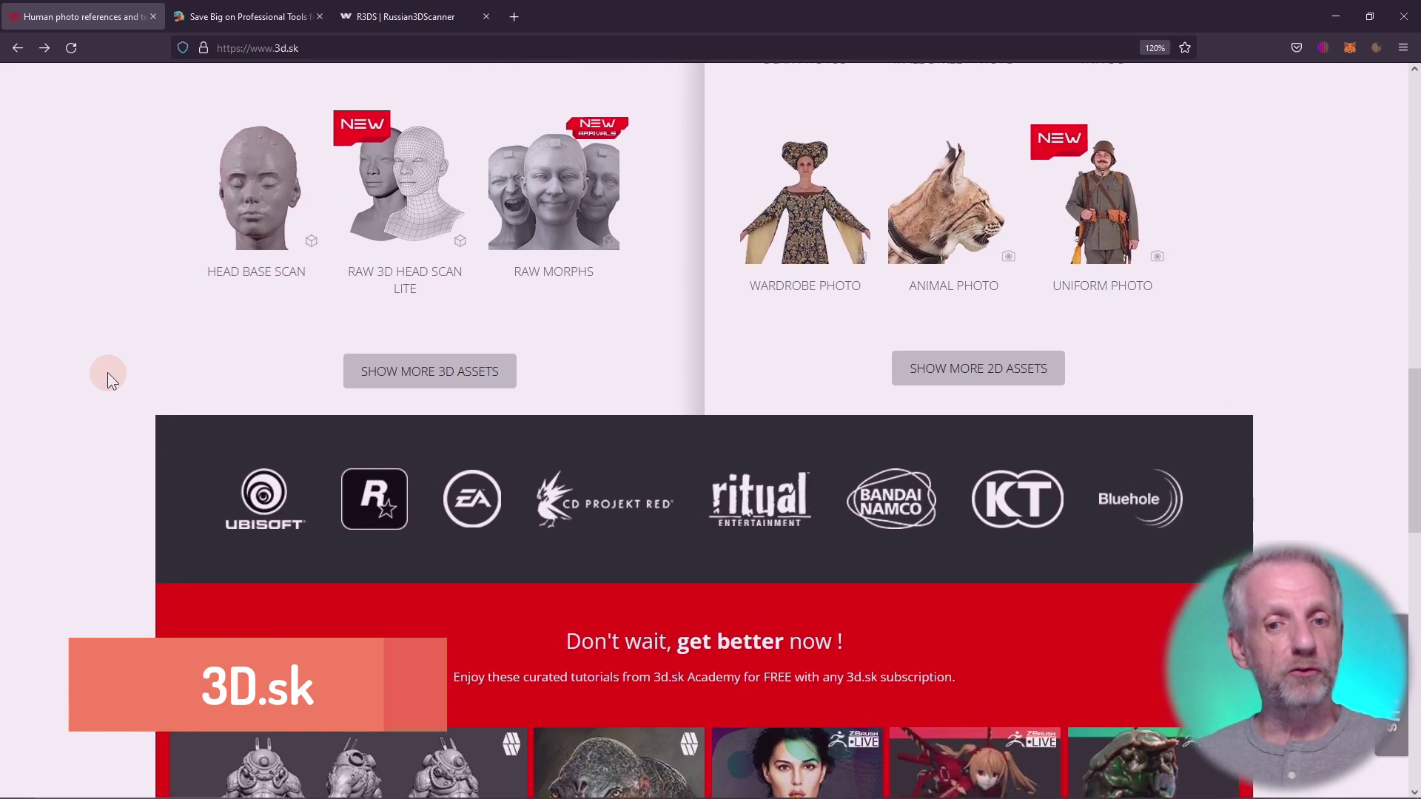
{"action": "scroll", "coordinate": [108, 372], "scroll_direction": "down", "scroll_amount": 4}
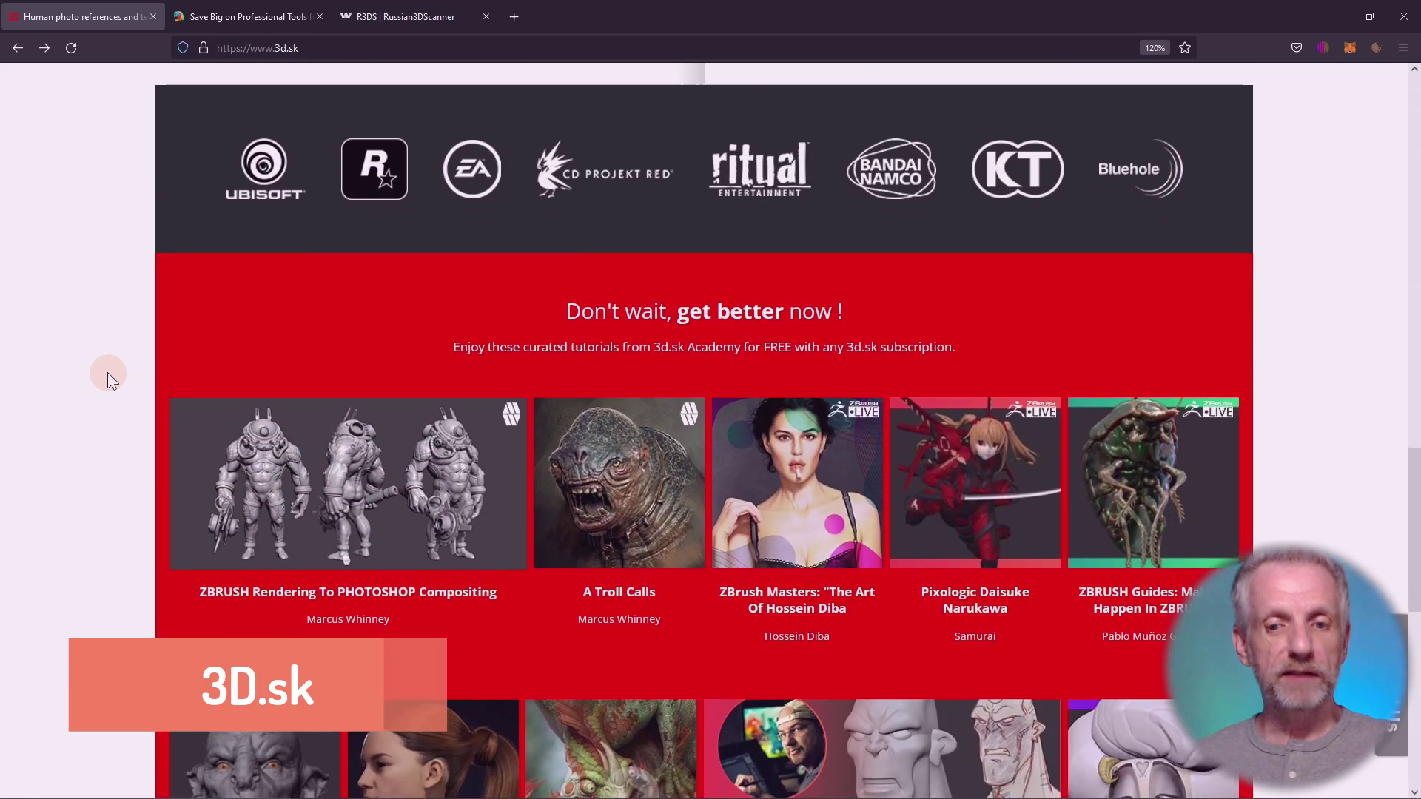
{"action": "scroll", "coordinate": [108, 371], "scroll_direction": "down", "scroll_amount": 4}
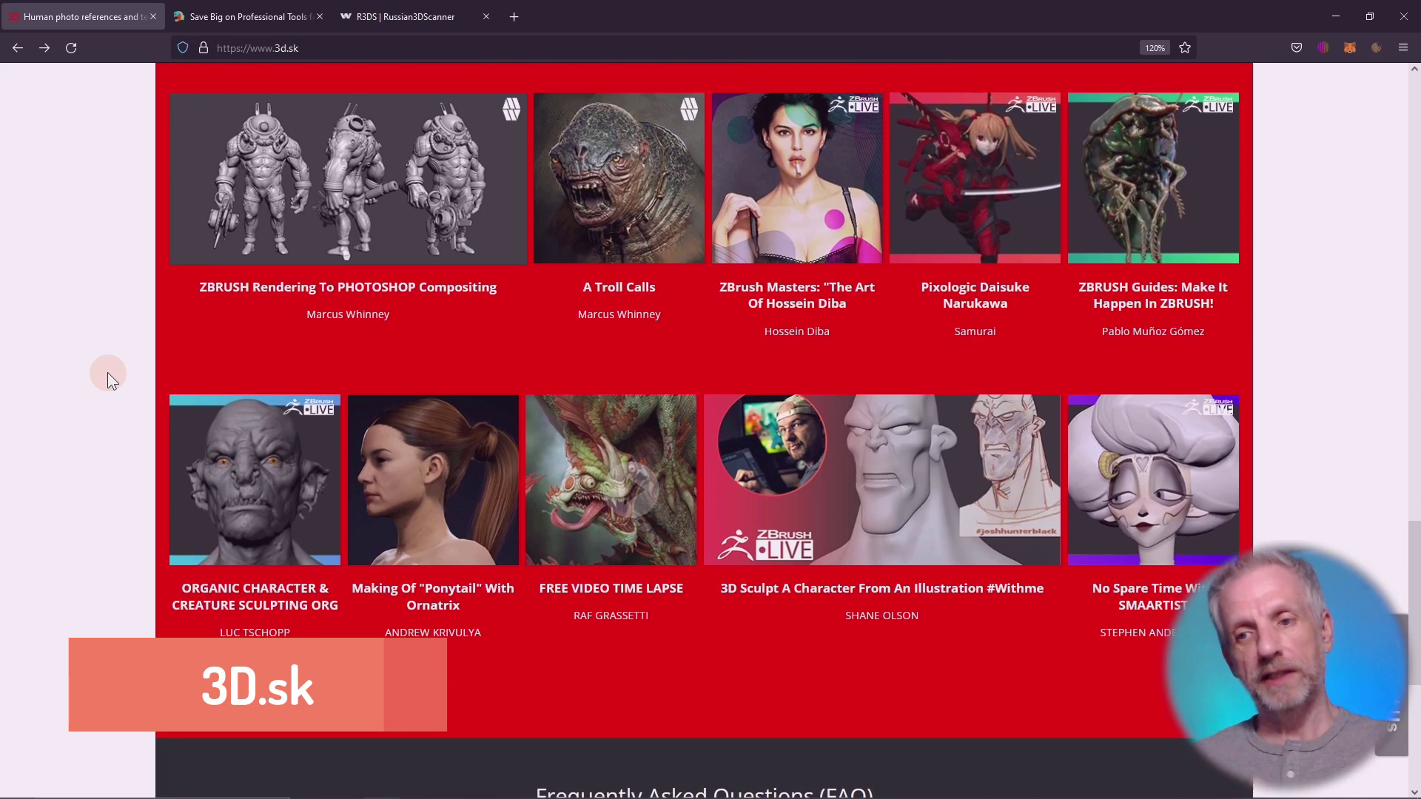
{"action": "scroll", "coordinate": [108, 371], "scroll_direction": "up", "scroll_amount": 9}
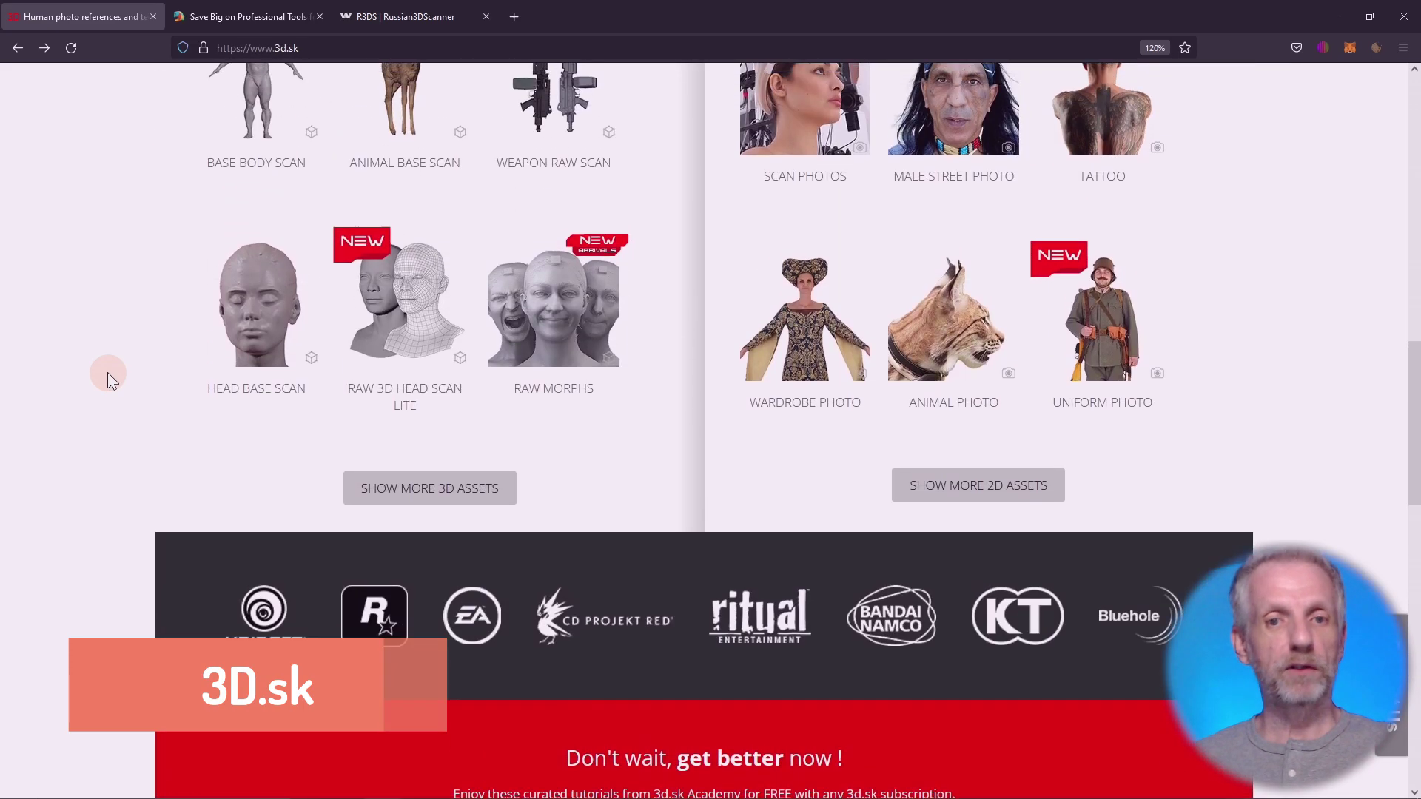
{"action": "scroll", "coordinate": [108, 371], "scroll_direction": "up", "scroll_amount": 6}
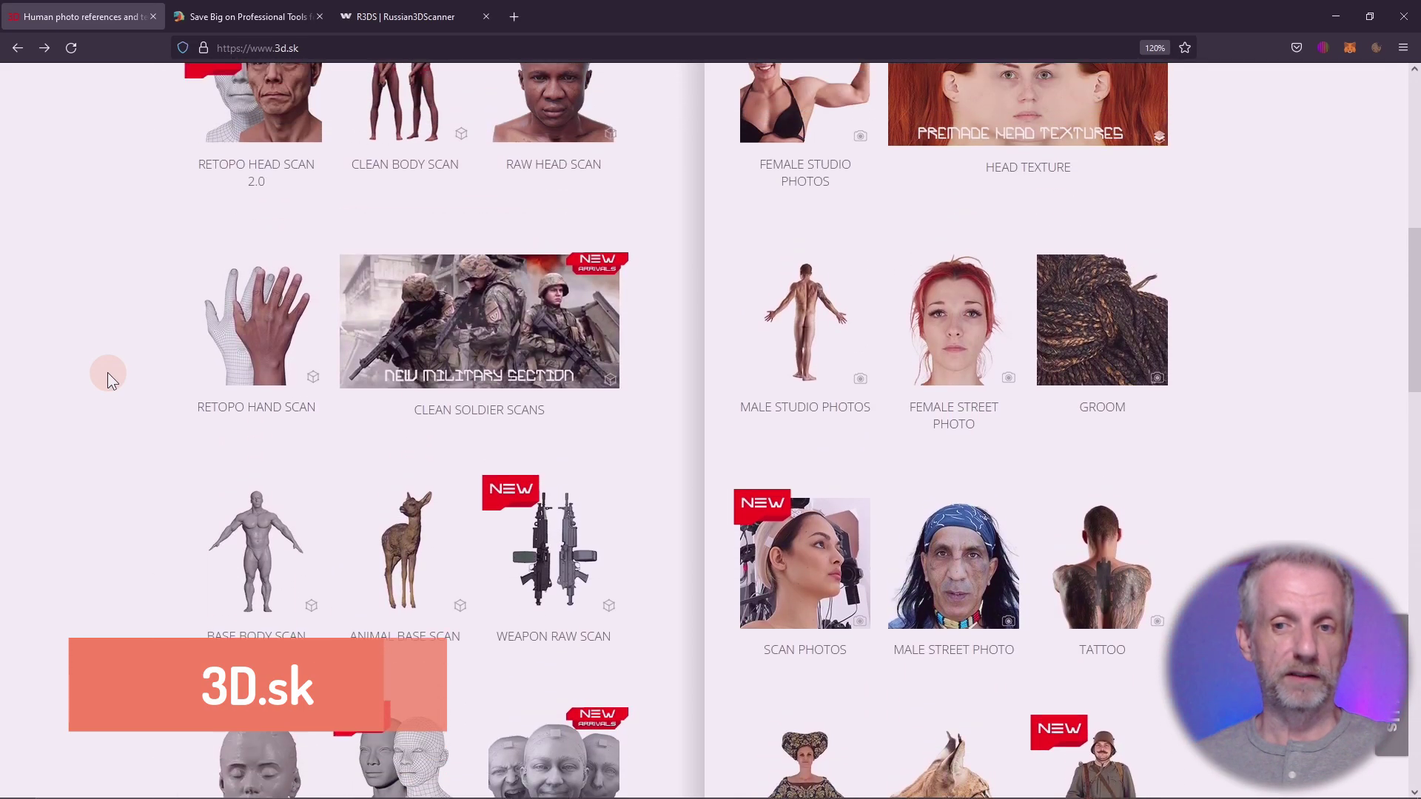
{"action": "scroll", "coordinate": [109, 372], "scroll_direction": "down", "scroll_amount": 4}
{"action": "scroll", "coordinate": [108, 372], "scroll_direction": "up", "scroll_amount": 5}
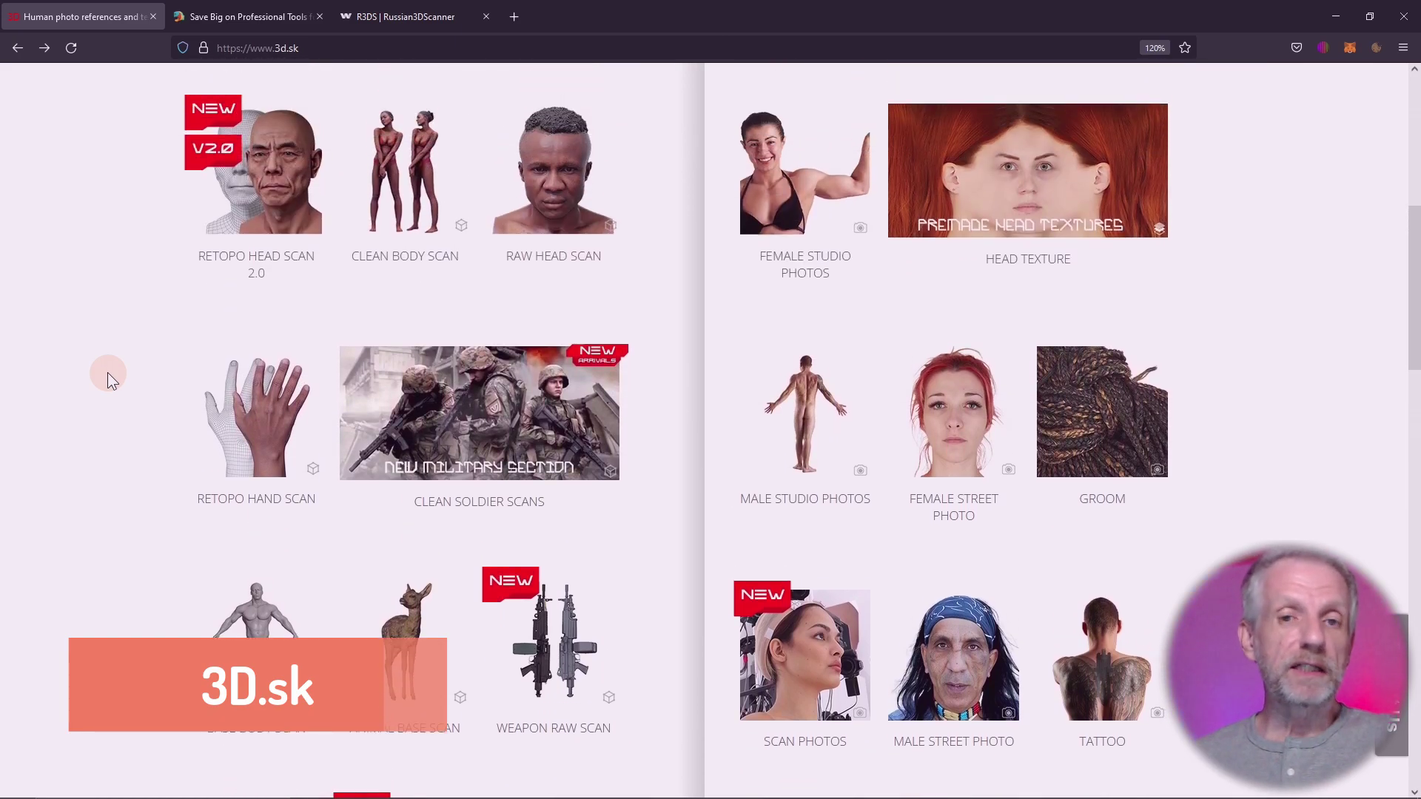
{"action": "scroll", "coordinate": [108, 371], "scroll_direction": "up", "scroll_amount": 8}
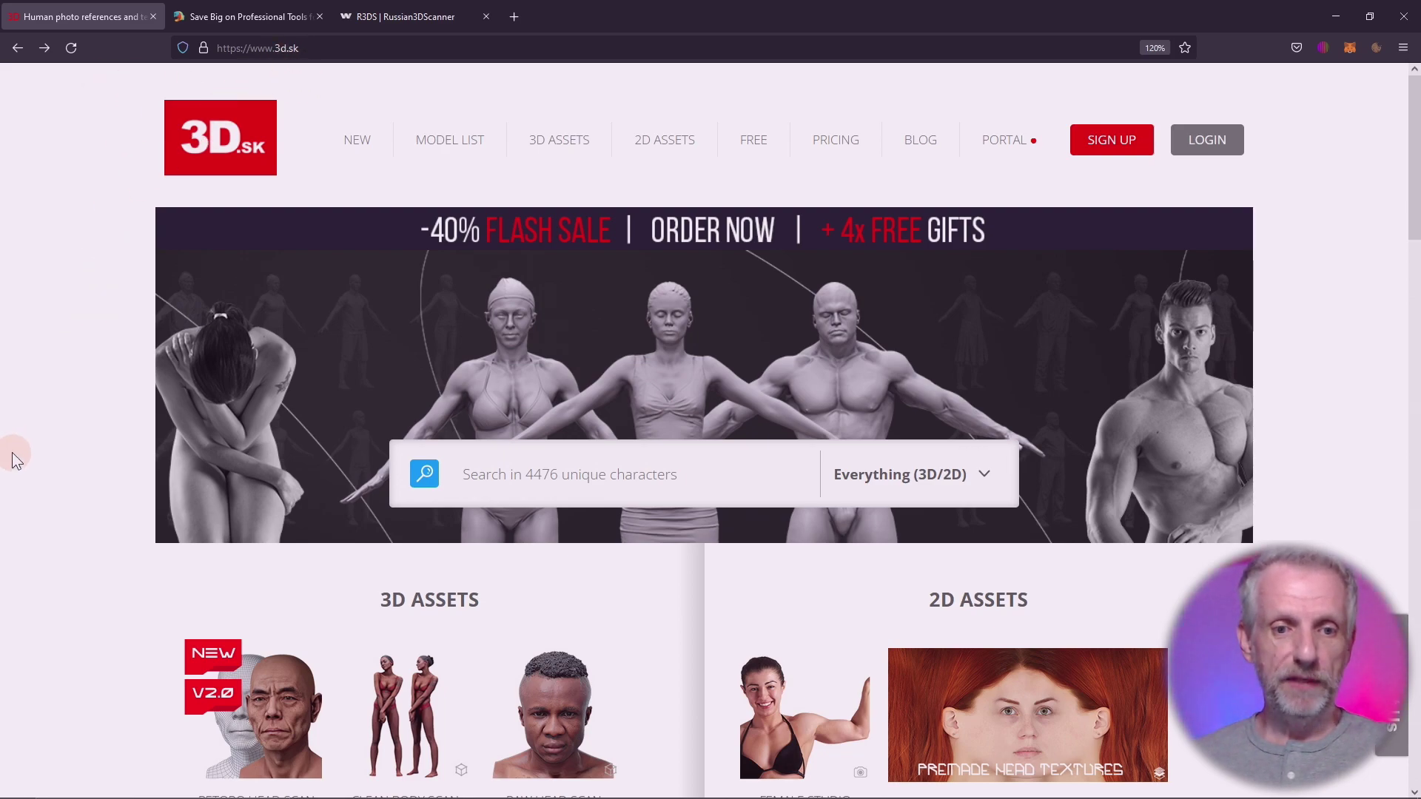
Step: Open the Base Body Scan category from the 3D assets on the home page
{"action": "scroll", "coordinate": [15, 459], "scroll_direction": "down", "scroll_amount": 2}
{"action": "scroll", "coordinate": [12, 453], "scroll_direction": "down", "scroll_amount": 5}
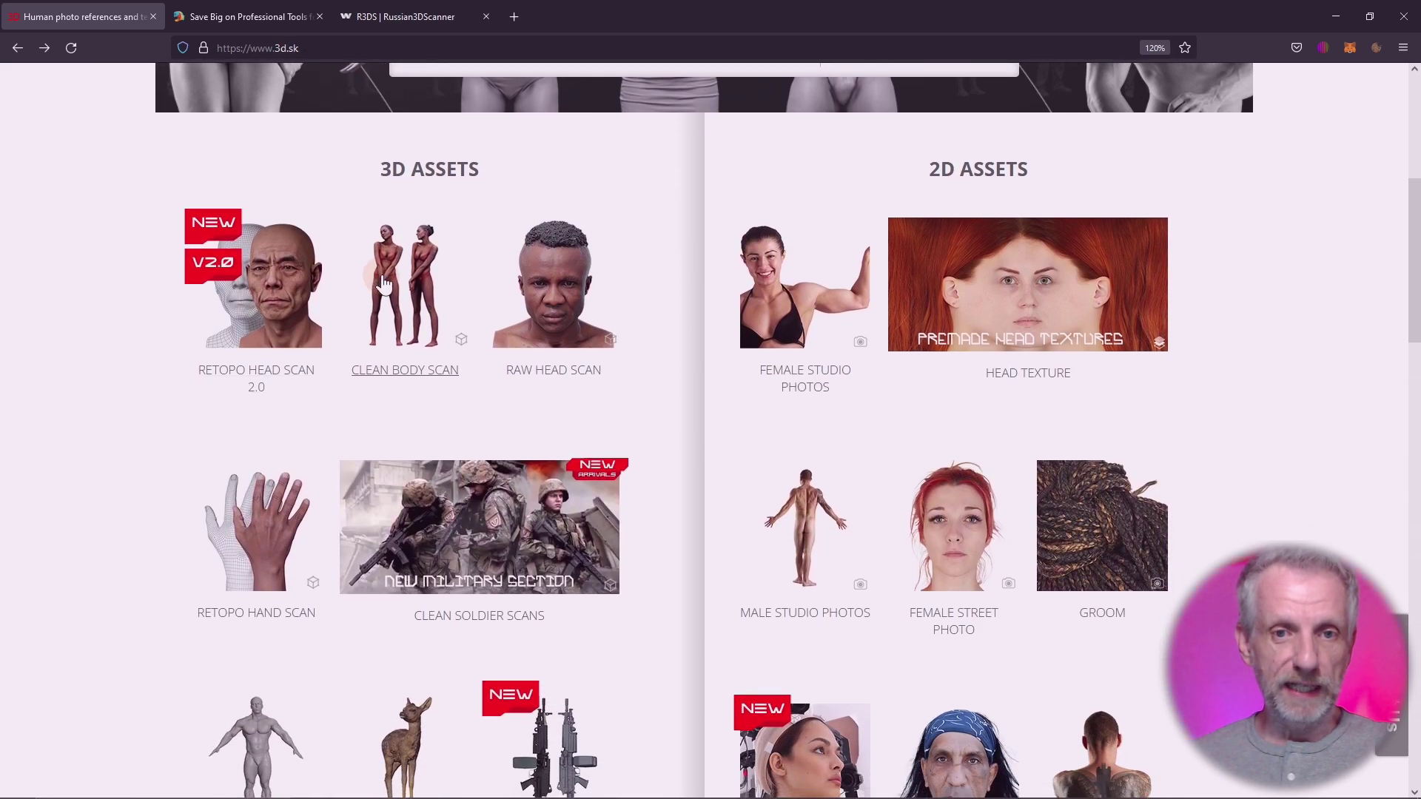
{"action": "scroll", "coordinate": [215, 422], "scroll_direction": "down", "scroll_amount": 2}
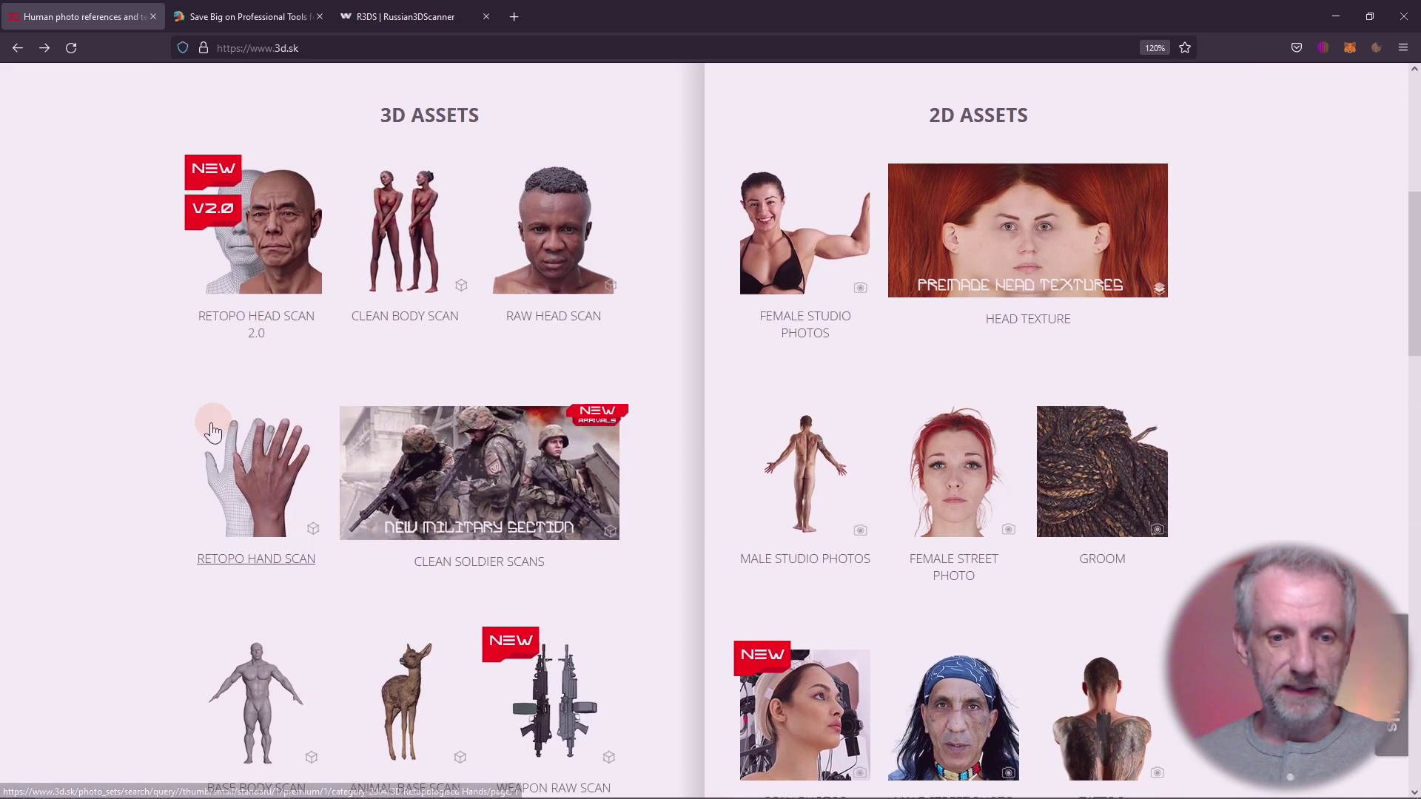
{"action": "scroll", "coordinate": [198, 441], "scroll_direction": "down", "scroll_amount": 2}
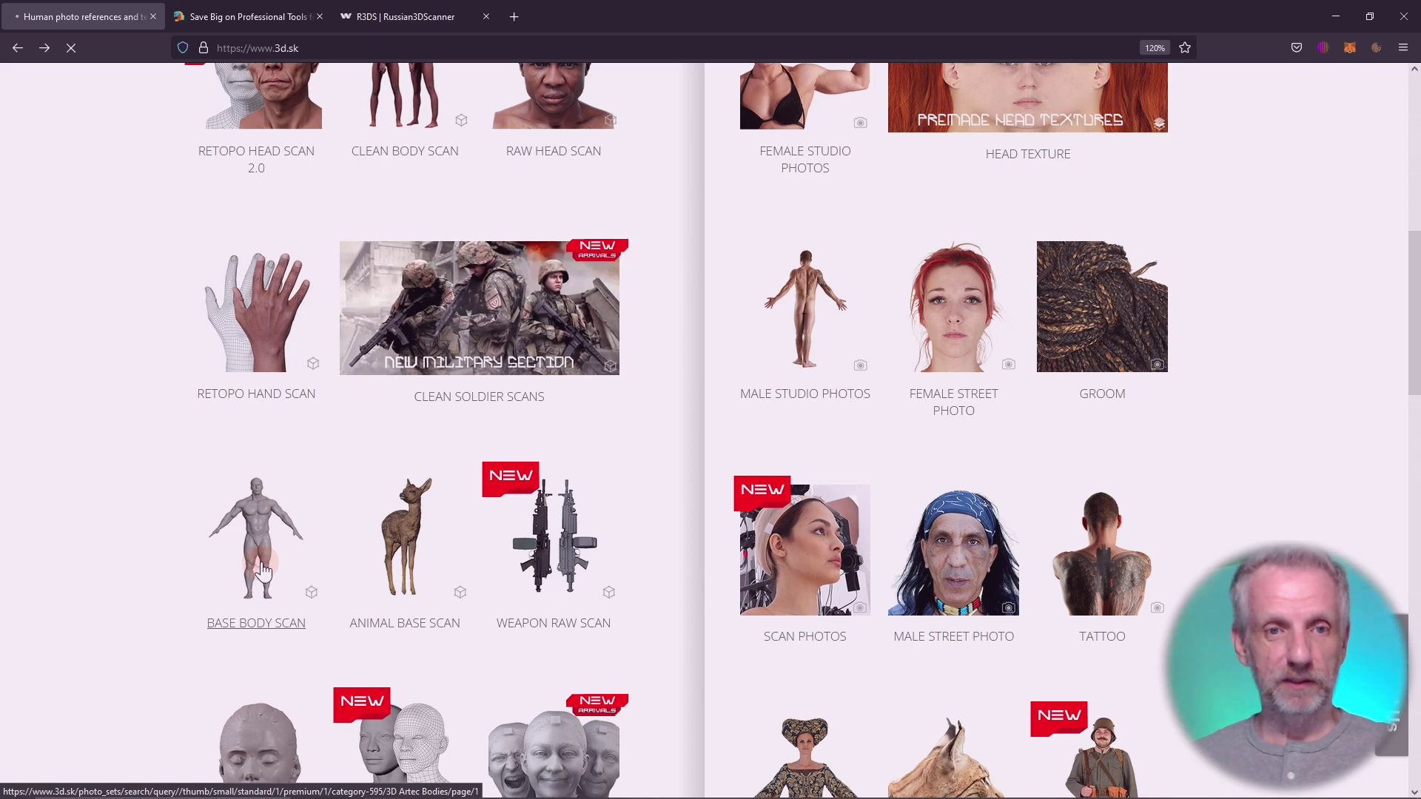
{"action": "left_click", "coordinate": [263, 570]}
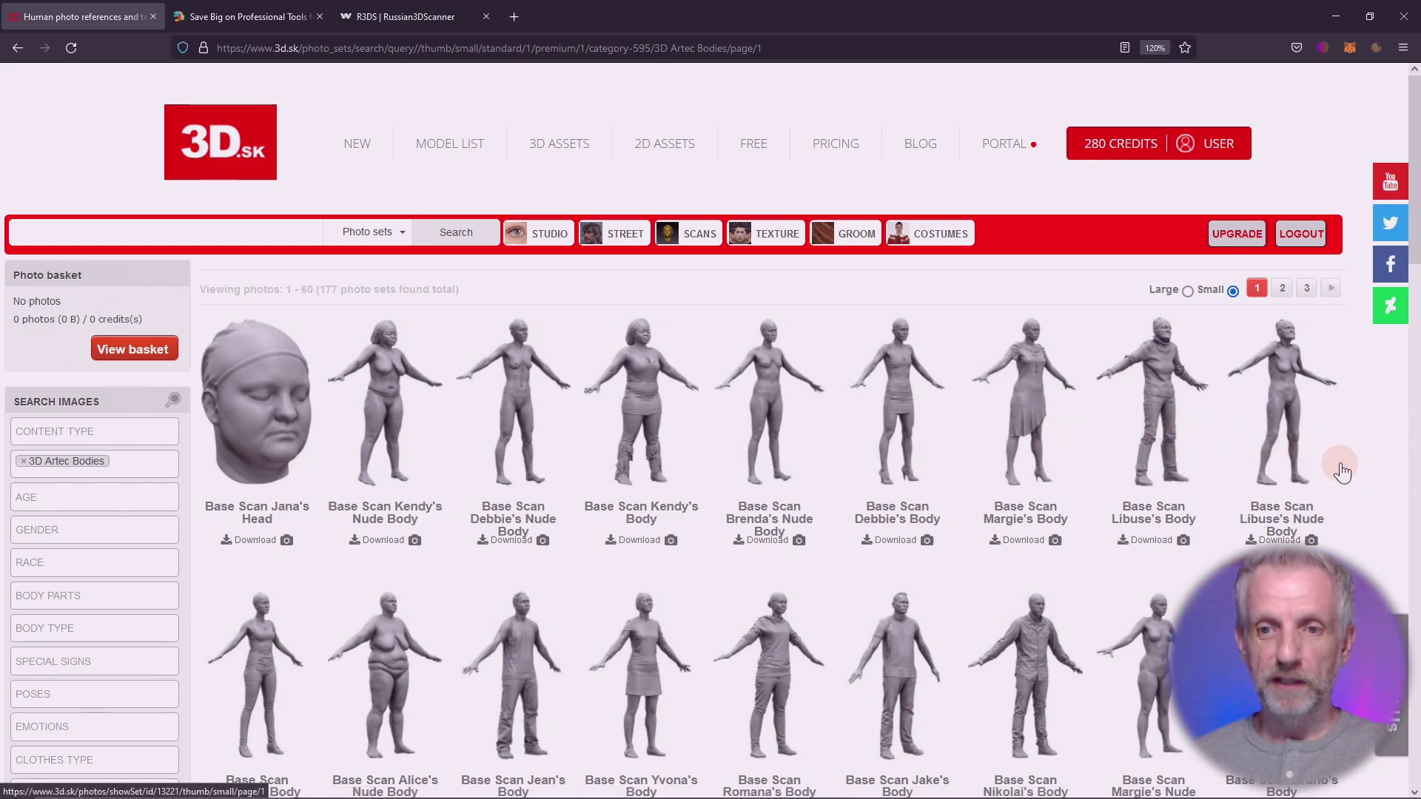
Step: Browse the base body scans and open the nude female scan directly below the Nude Woman bundle in a new browser tab
{"action": "scroll", "coordinate": [1341, 472], "scroll_direction": "down", "scroll_amount": 2}
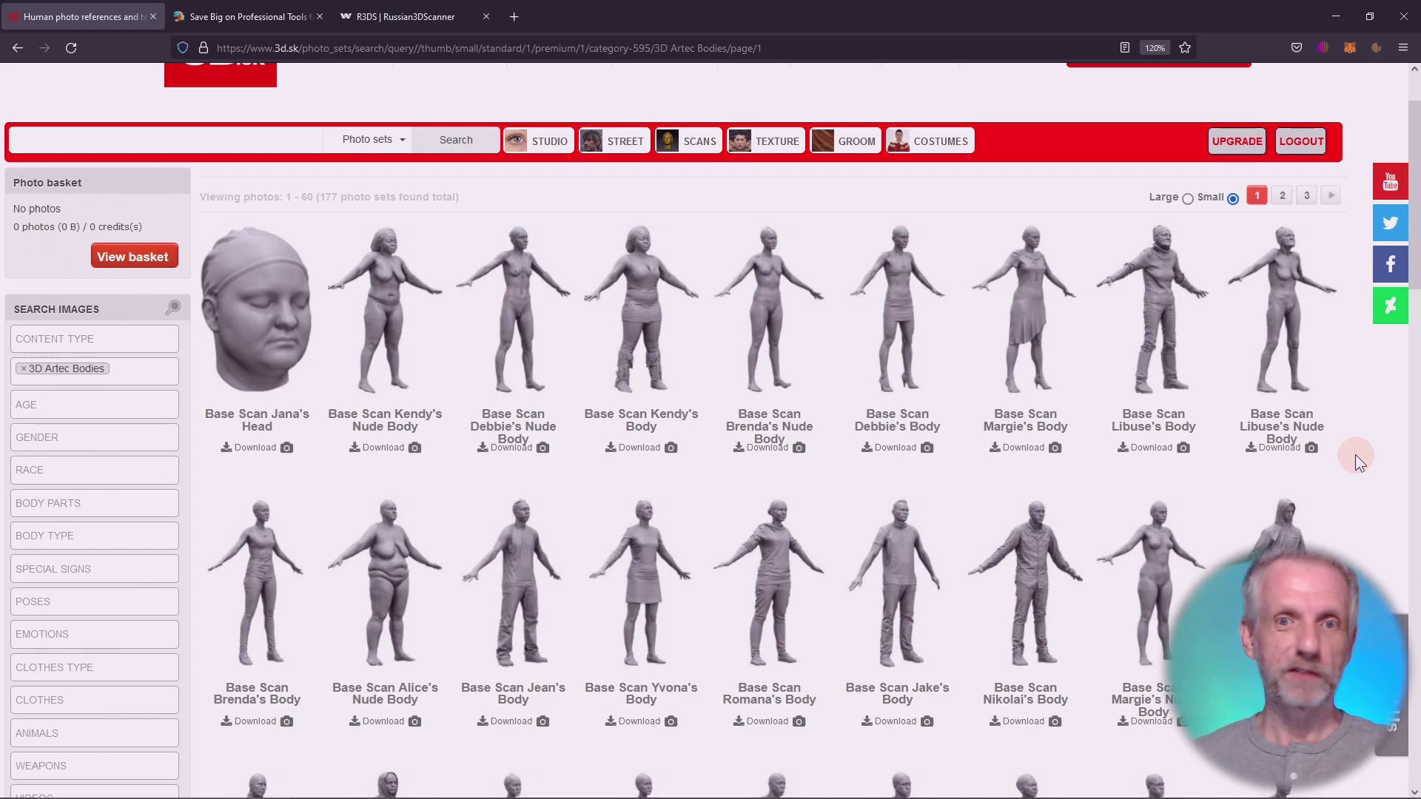
{"action": "scroll", "coordinate": [1356, 459], "scroll_direction": "down", "scroll_amount": 3}
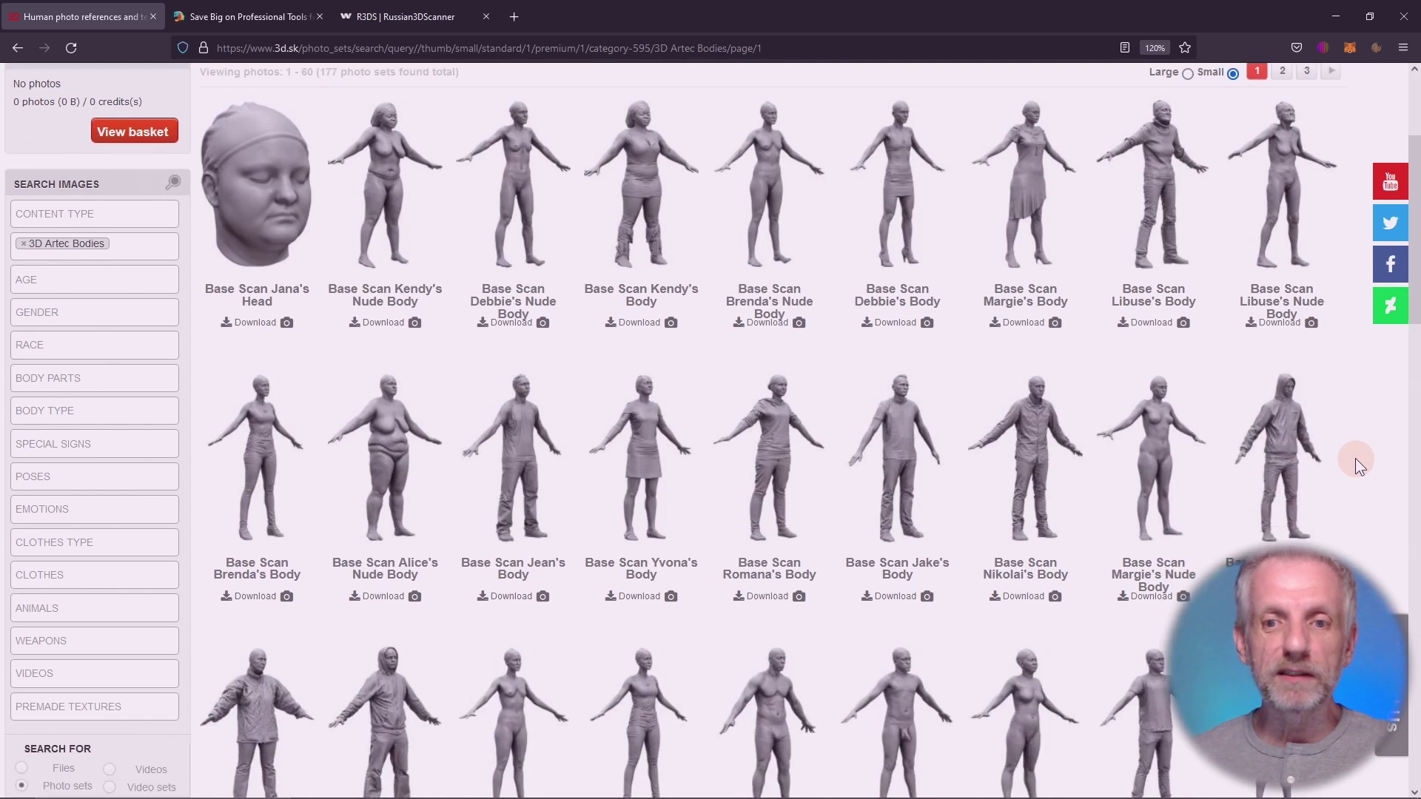
{"action": "scroll", "coordinate": [1356, 459], "scroll_direction": "down", "scroll_amount": 3}
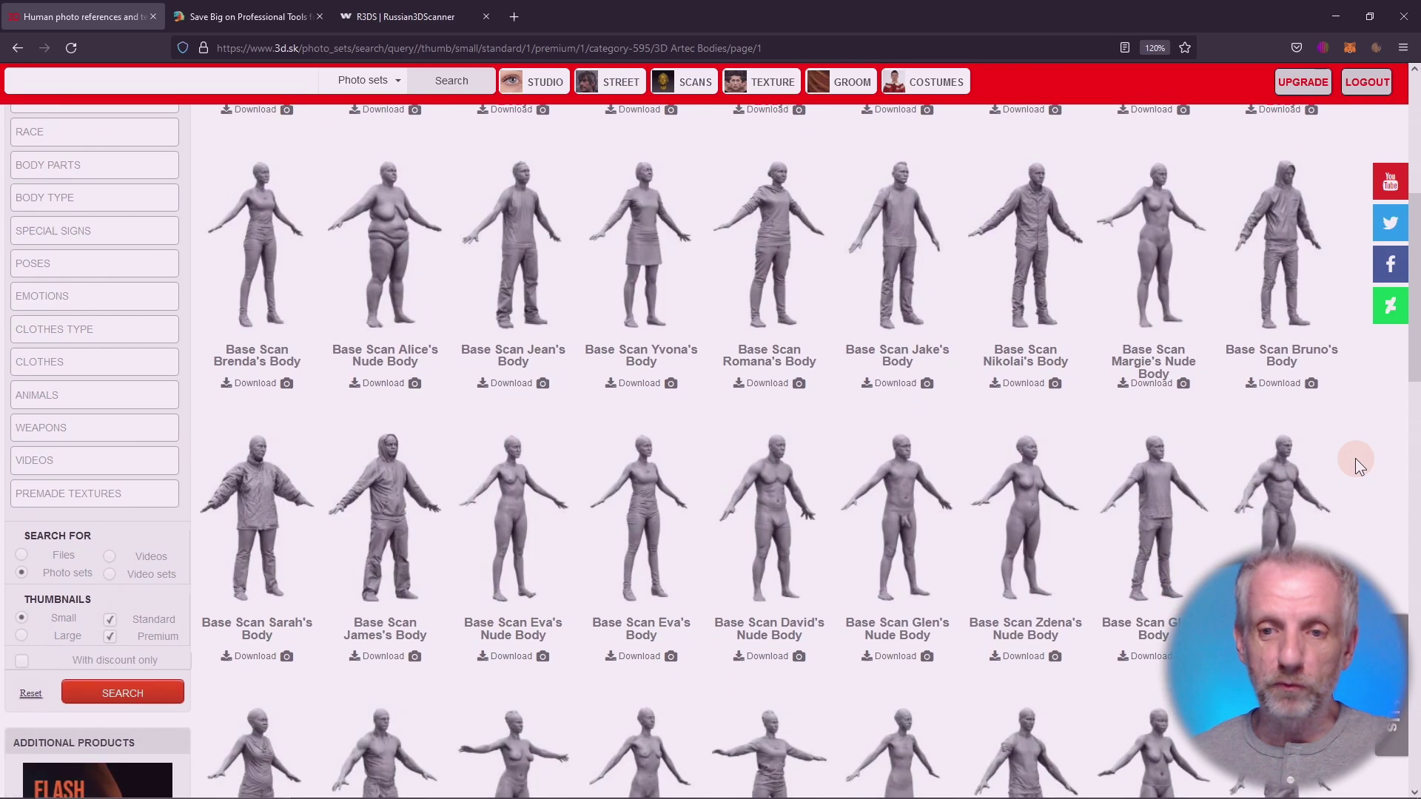
{"action": "scroll", "coordinate": [1356, 459], "scroll_direction": "down", "scroll_amount": 3}
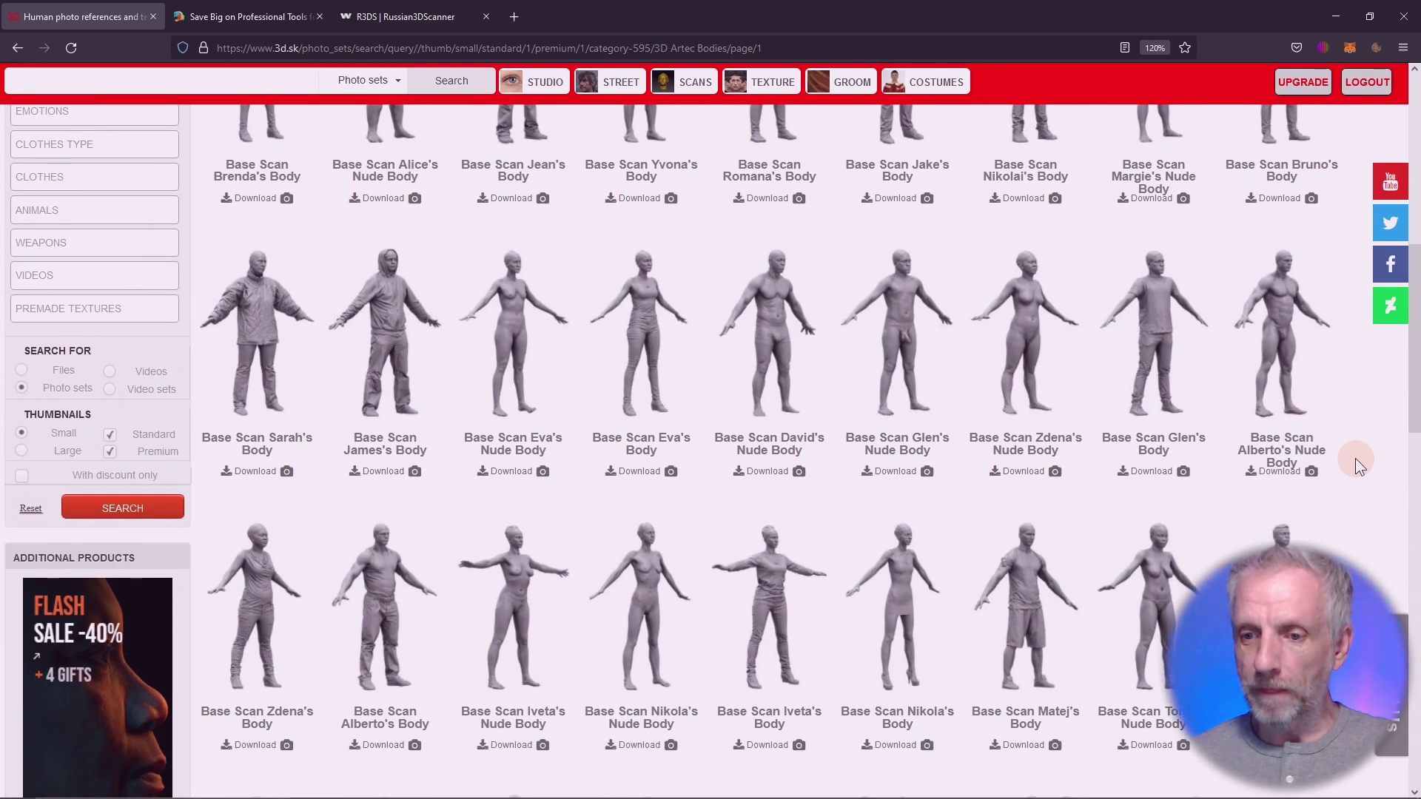
{"action": "scroll", "coordinate": [1356, 459], "scroll_direction": "down", "scroll_amount": 3}
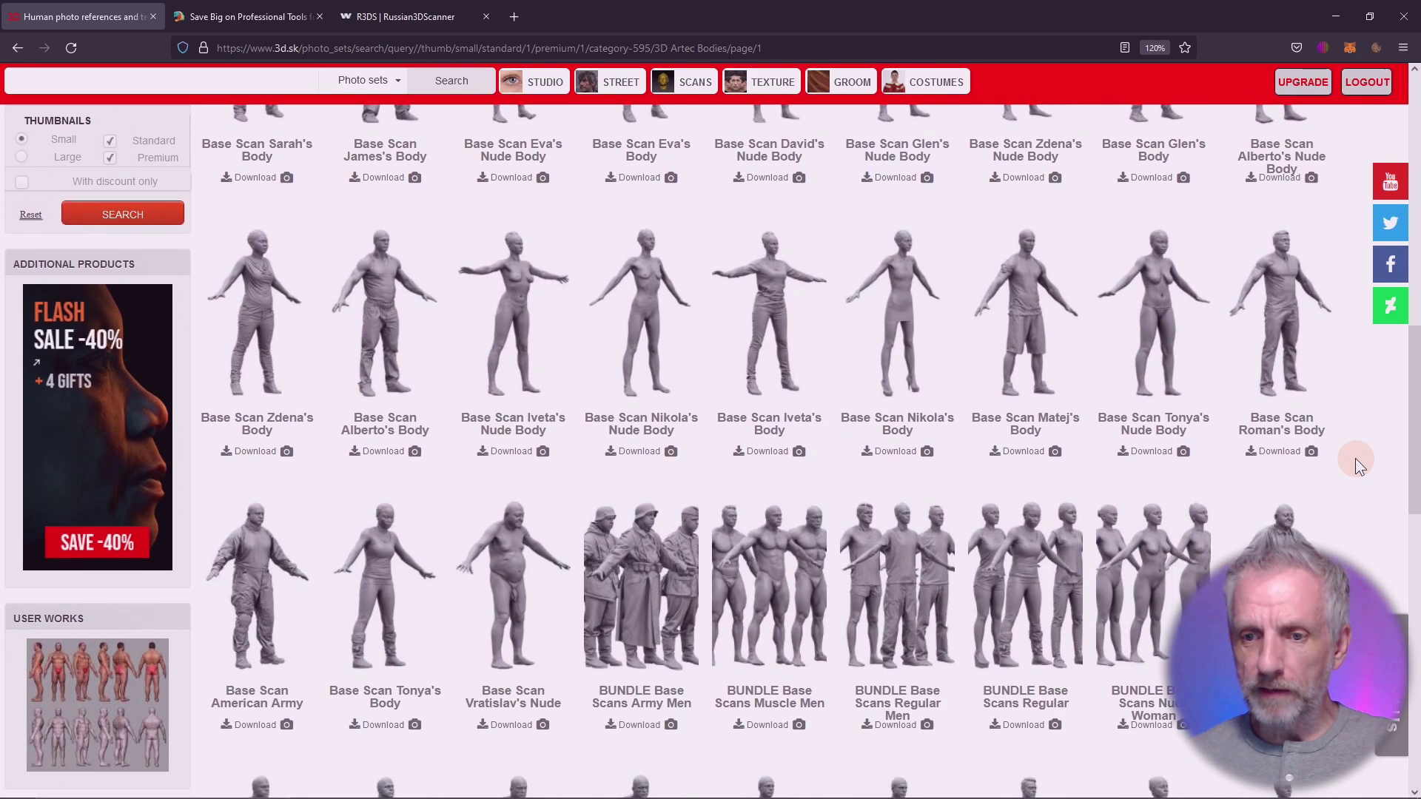
{"action": "scroll", "coordinate": [1052, 537], "scroll_direction": "down", "scroll_amount": 1}
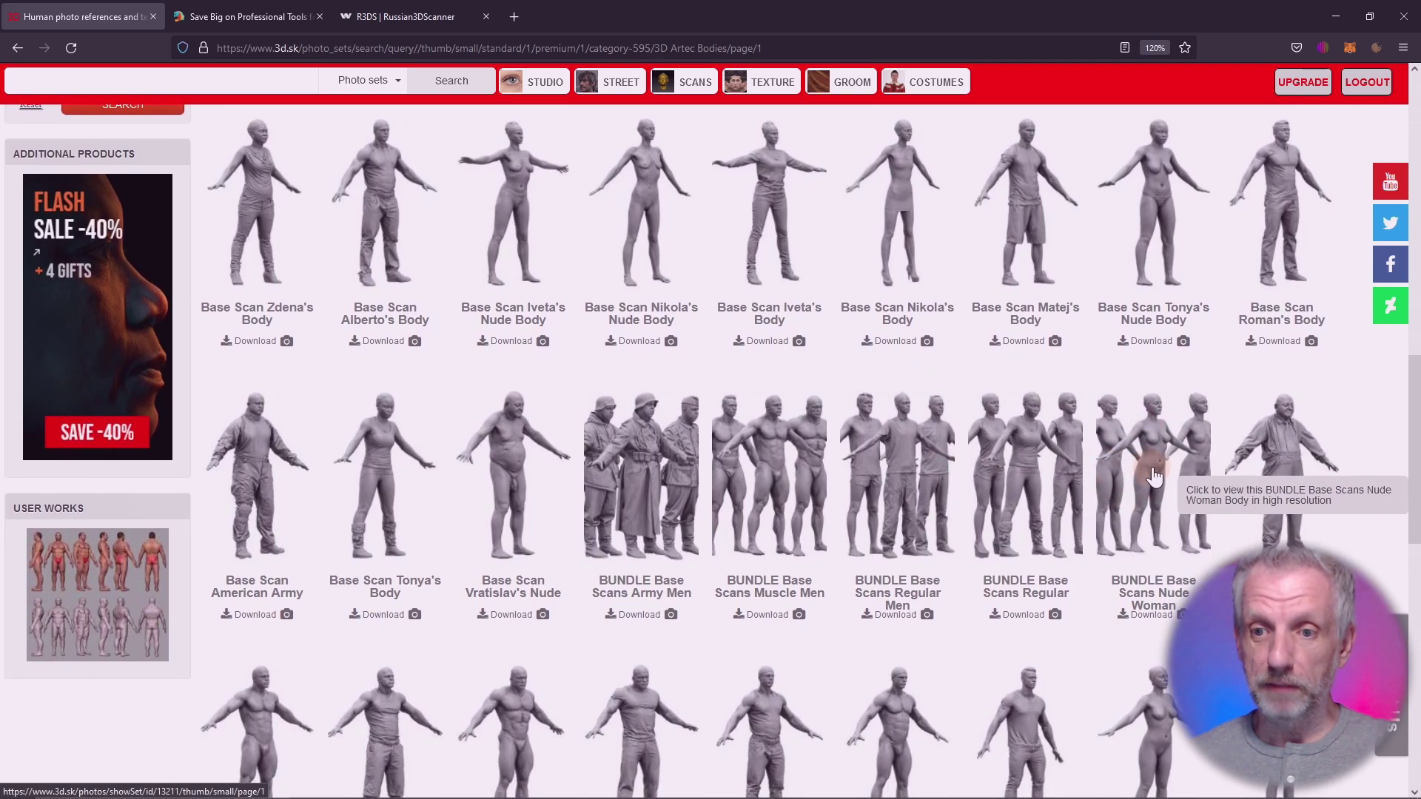
{"action": "scroll", "coordinate": [1175, 485], "scroll_direction": "down", "scroll_amount": 2}
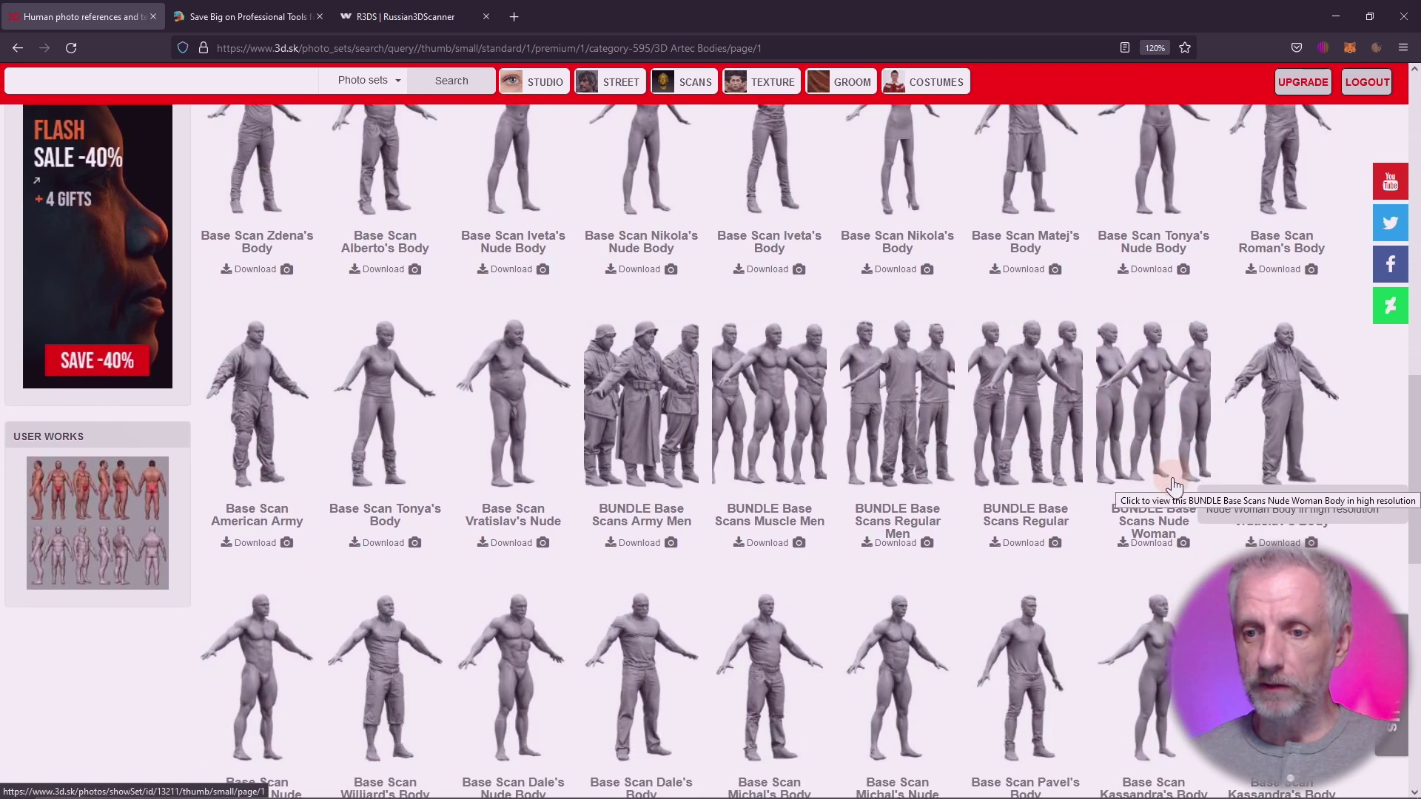
{"action": "scroll", "coordinate": [1175, 485], "scroll_direction": "down", "scroll_amount": 2}
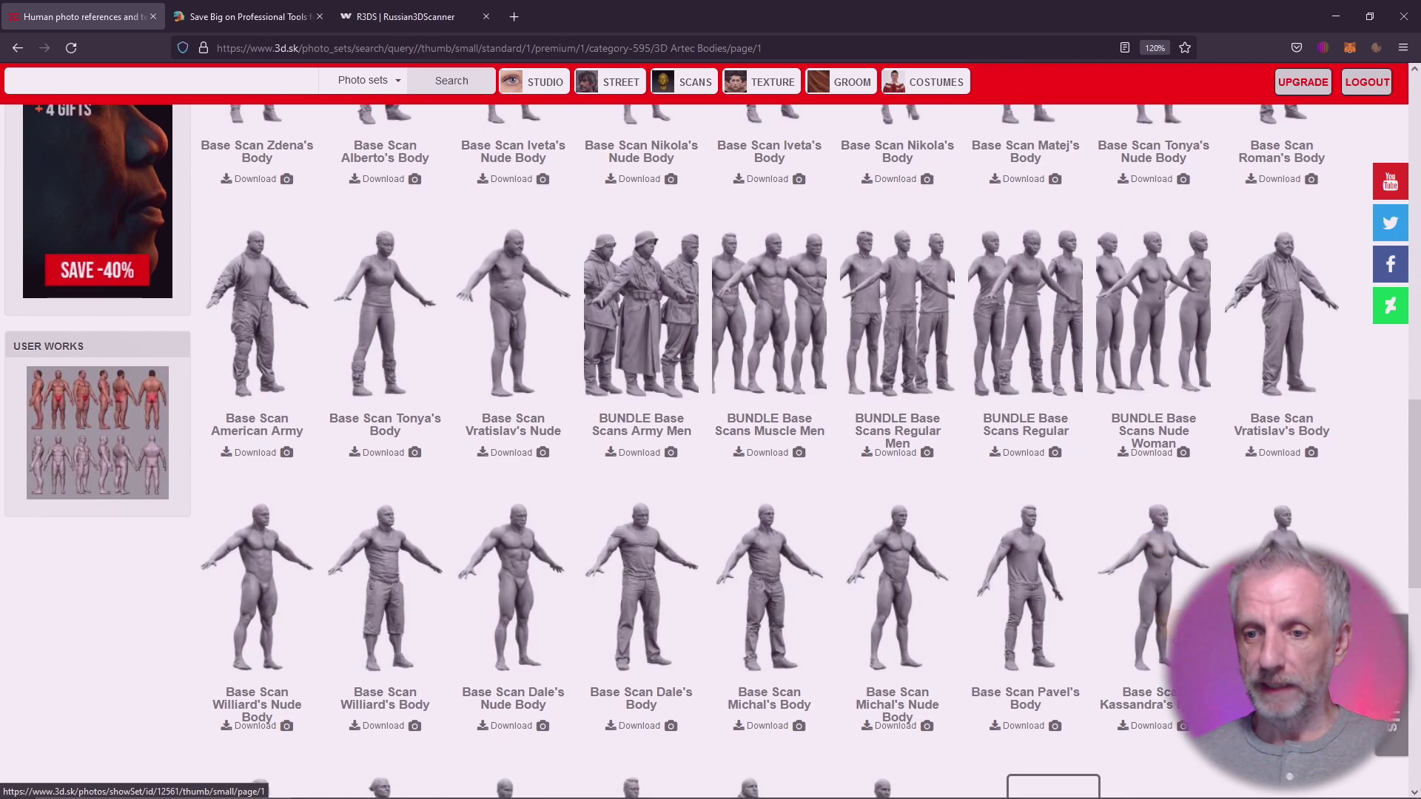
{"action": "middle_click", "coordinate": [1168, 603]}
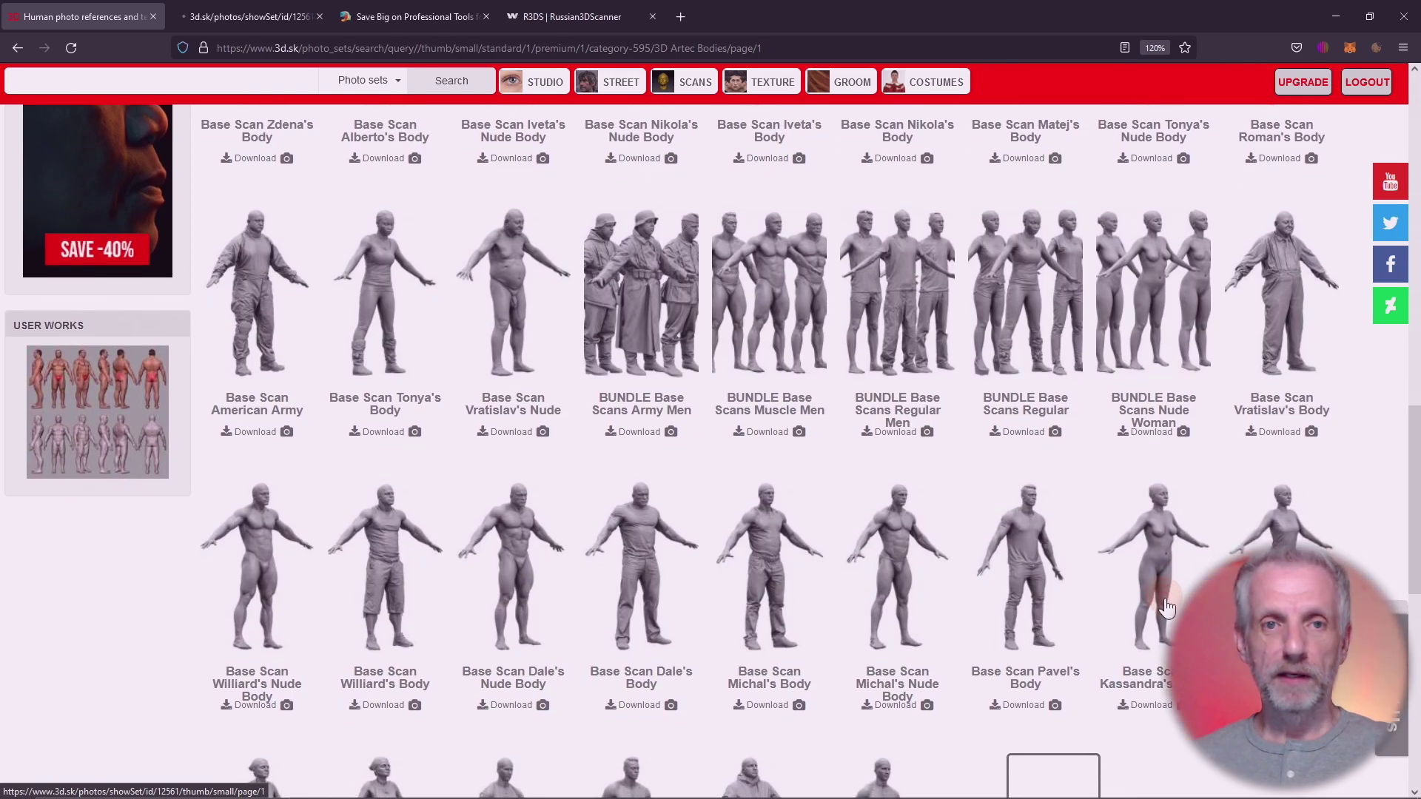
{"action": "left_click", "coordinate": [235, 9]}
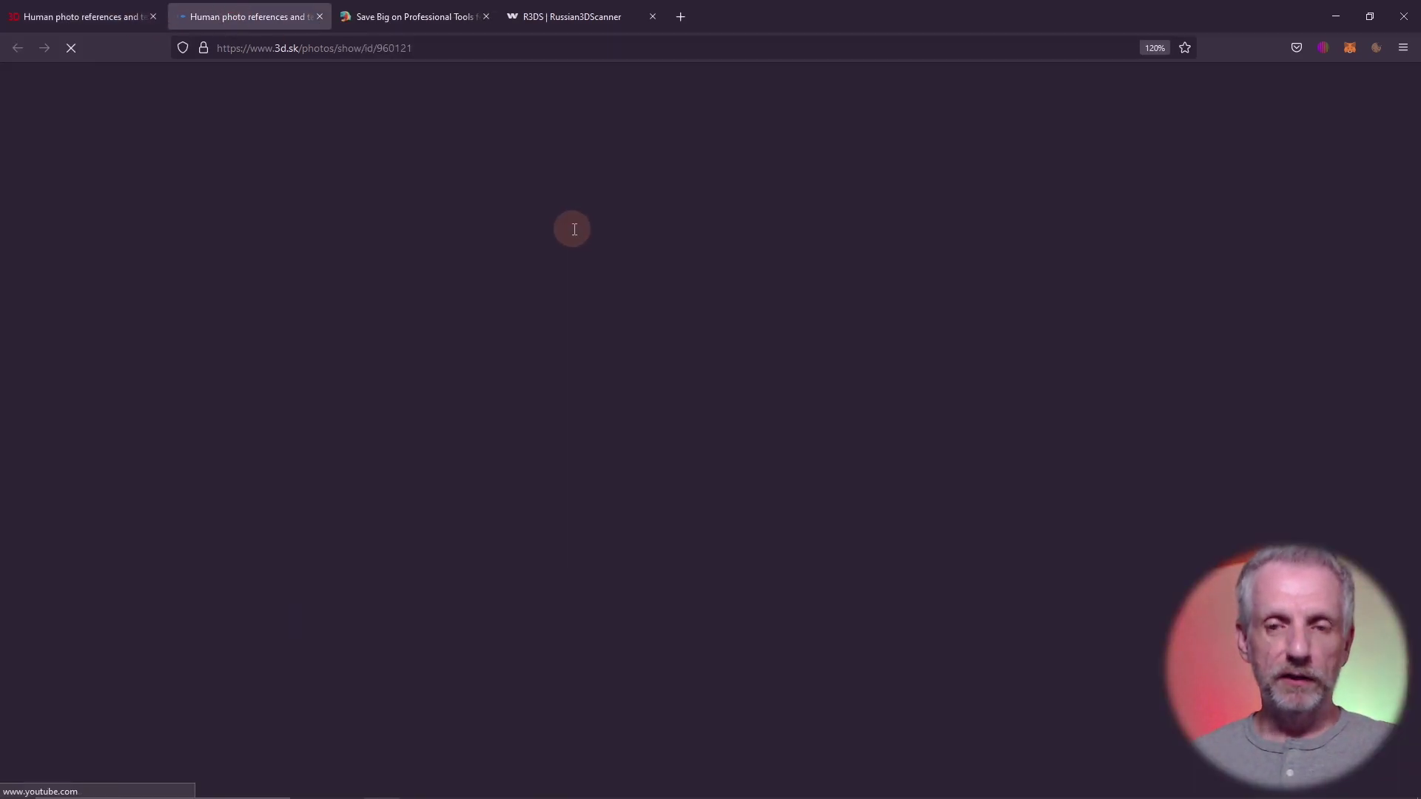
Step: Examine the scan's product page, including its description, download contents, preview images and credit price
{"action": "scroll", "coordinate": [812, 469], "scroll_direction": "down", "scroll_amount": 5}
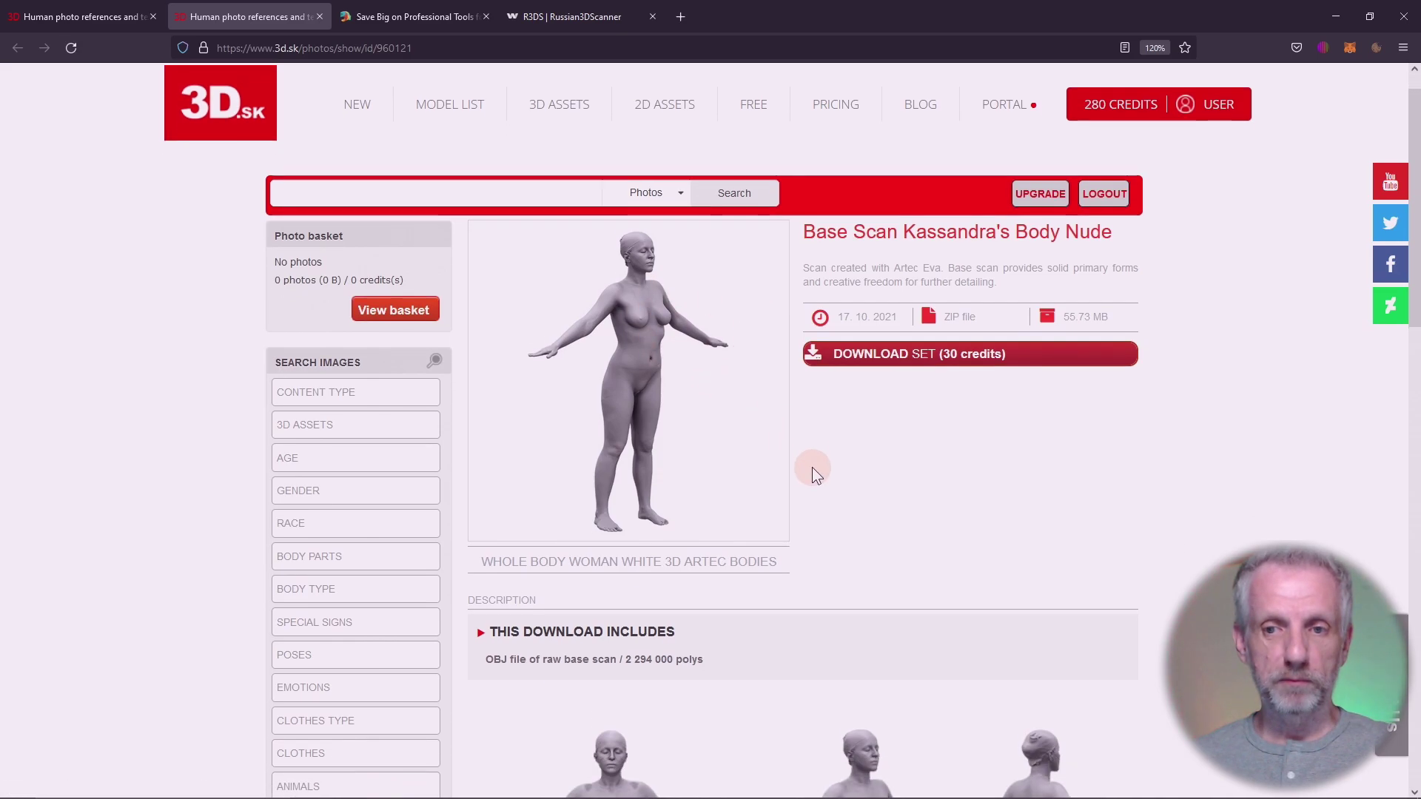
{"action": "scroll", "coordinate": [589, 595], "scroll_direction": "down", "scroll_amount": 1}
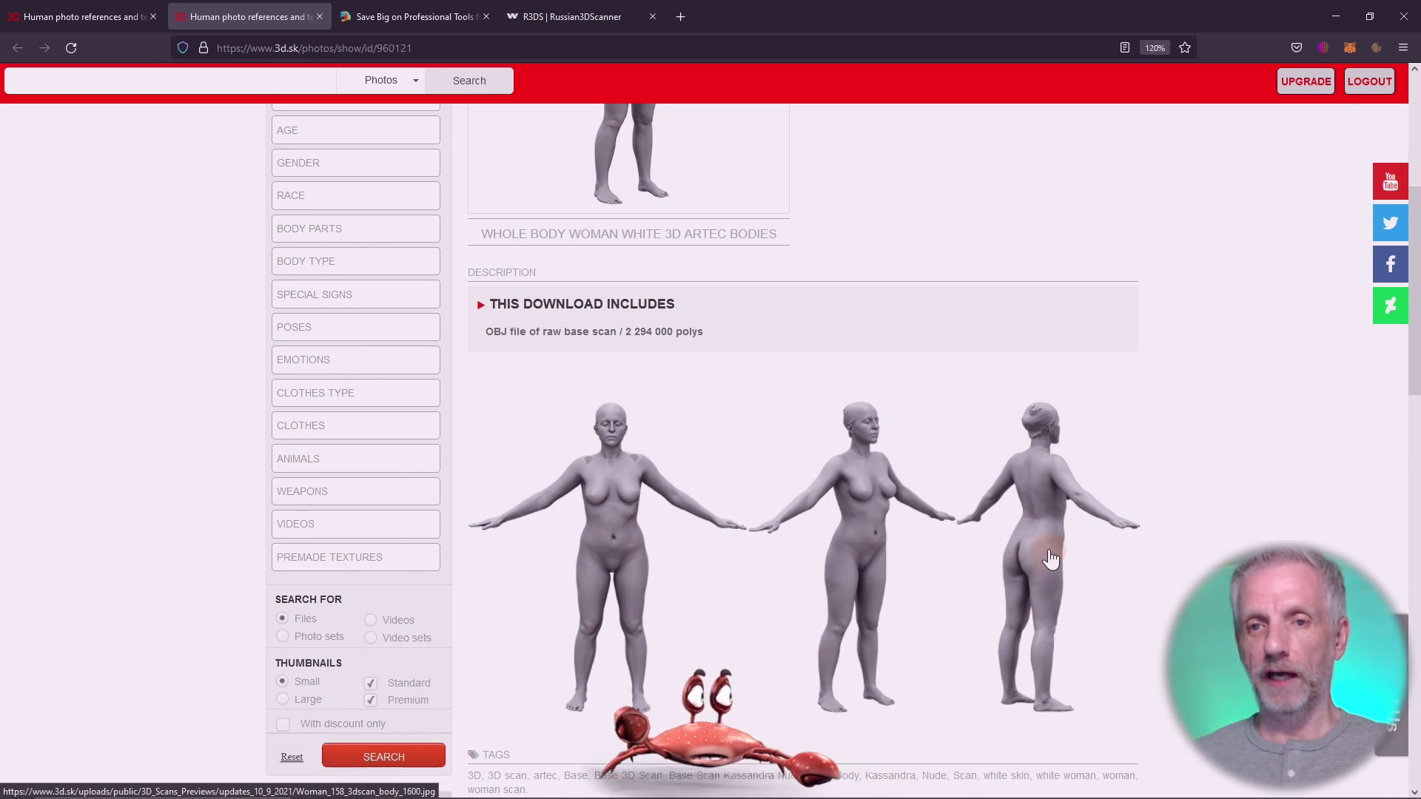
{"action": "scroll", "coordinate": [1051, 560], "scroll_direction": "up", "scroll_amount": 5}
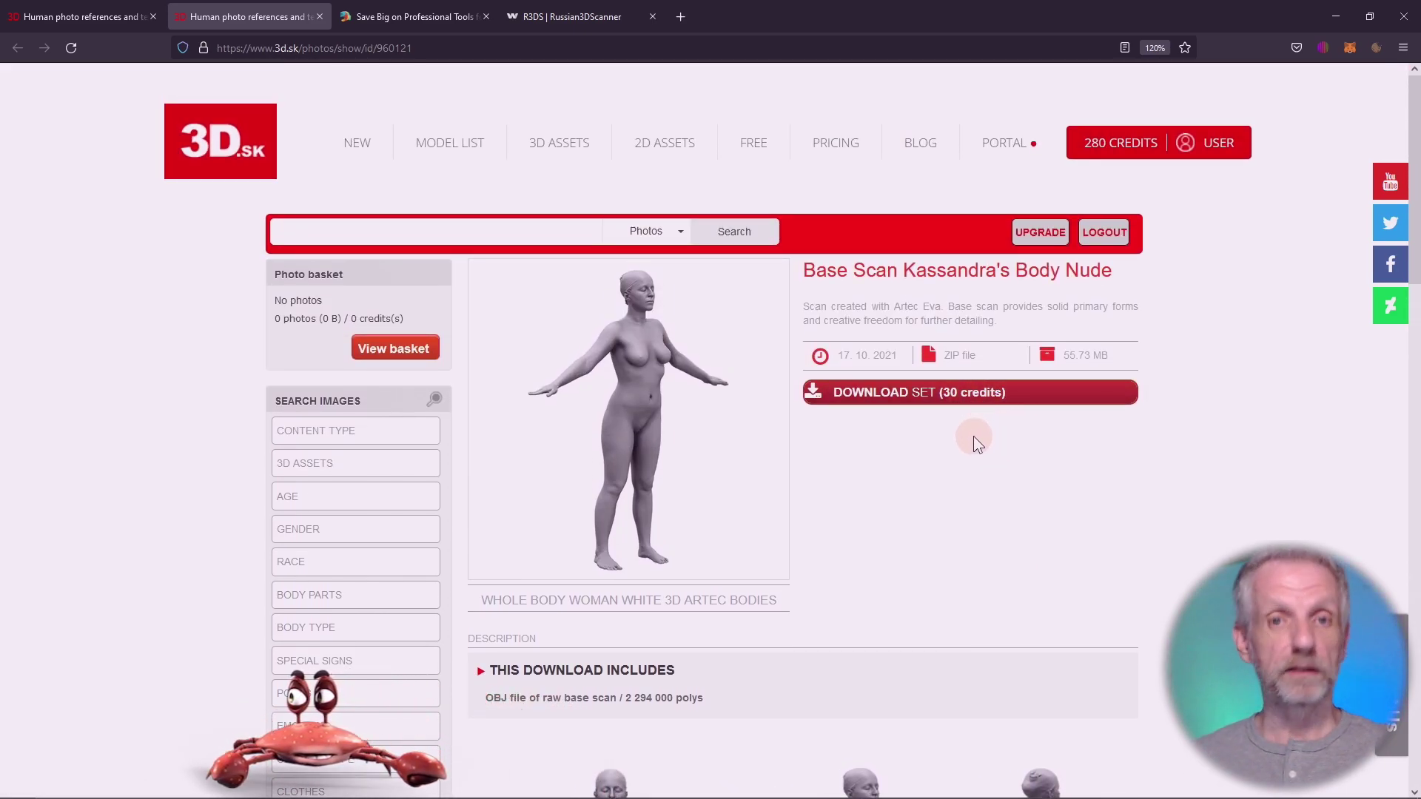
{"action": "scroll", "coordinate": [931, 485], "scroll_direction": "down", "scroll_amount": 2}
{"action": "scroll", "coordinate": [931, 480], "scroll_direction": "down", "scroll_amount": 3}
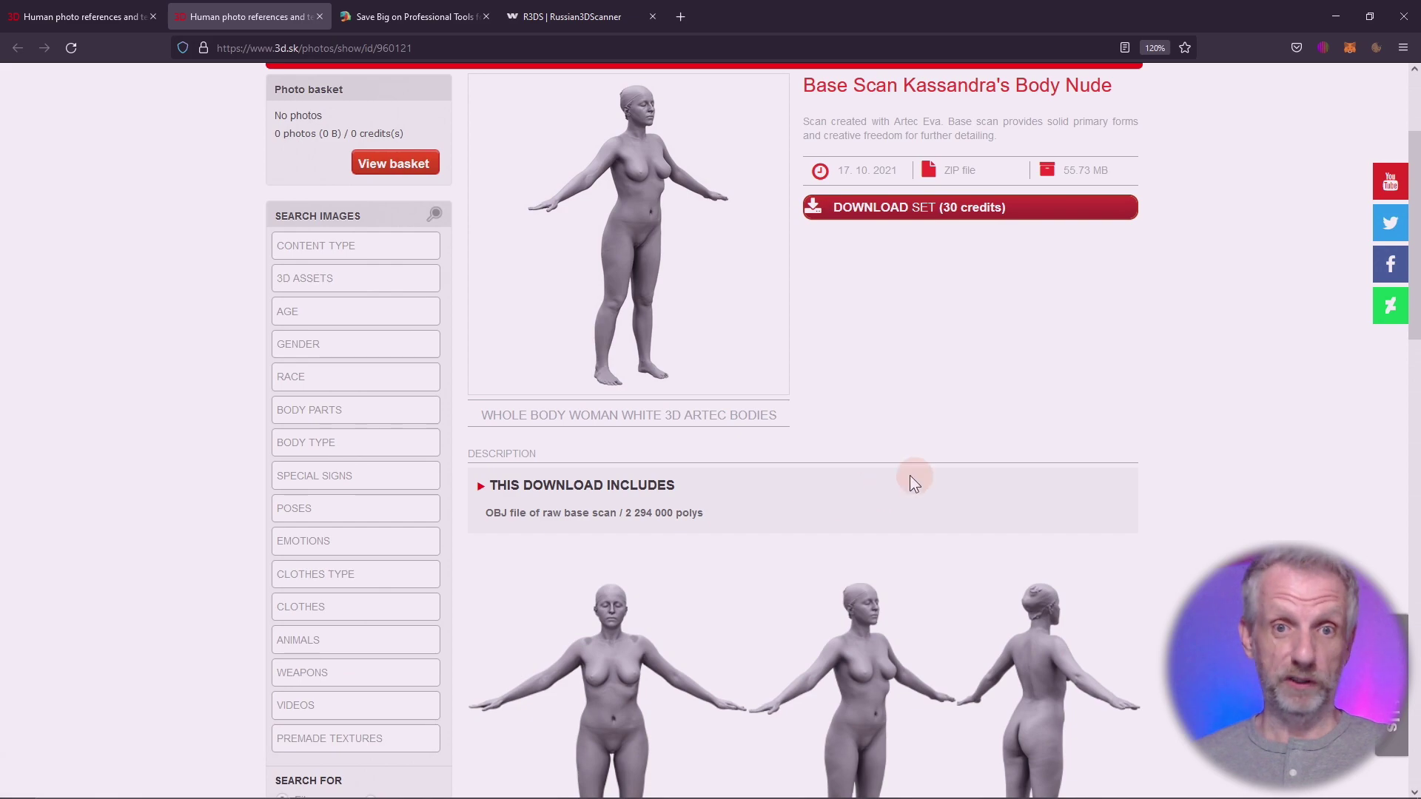
{"action": "scroll", "coordinate": [908, 472], "scroll_direction": "up", "scroll_amount": 4}
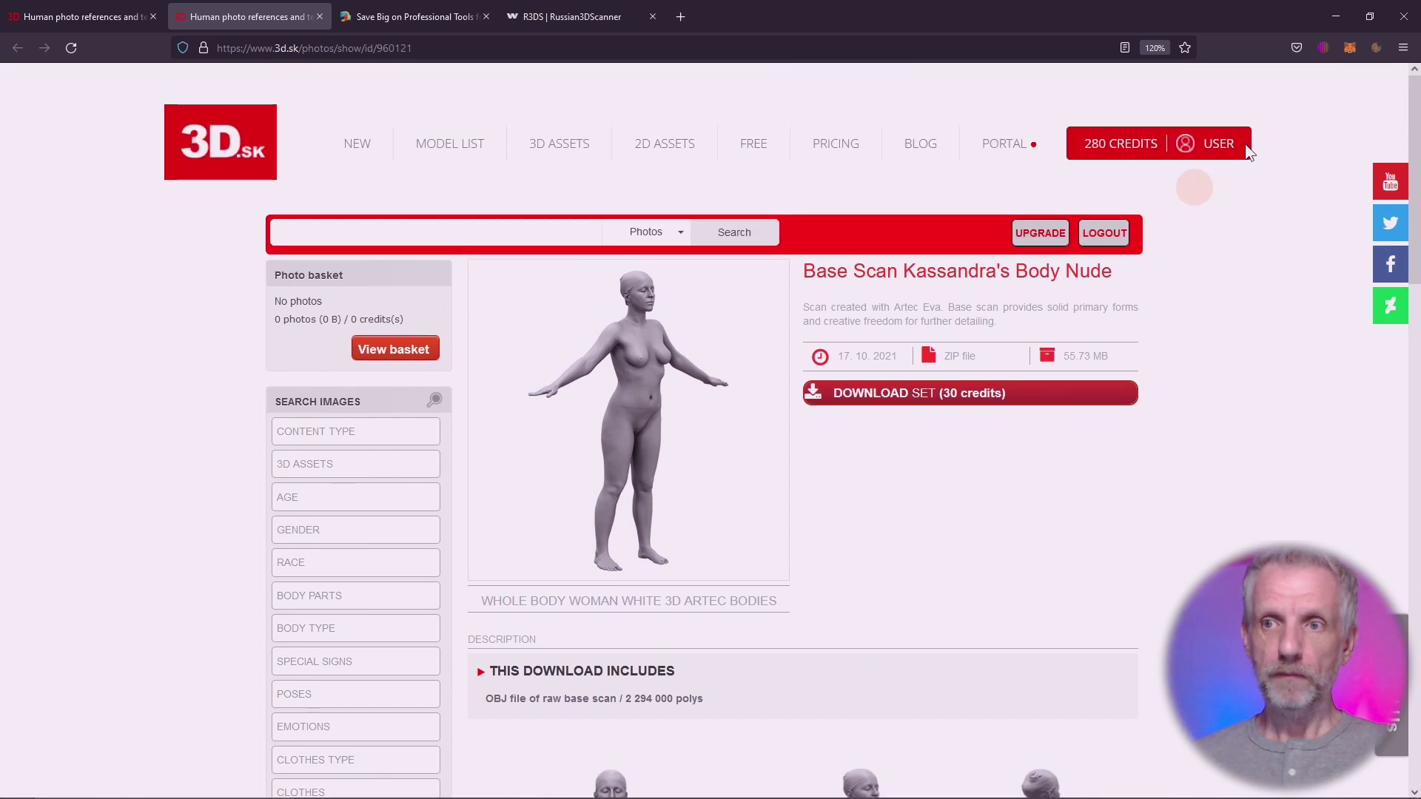
Step: Switch to DAZ Studio and open the Genesis 8 Starter Essentials product from the installed Figures products
{"action": "left_click", "coordinate": [1343, 10]}
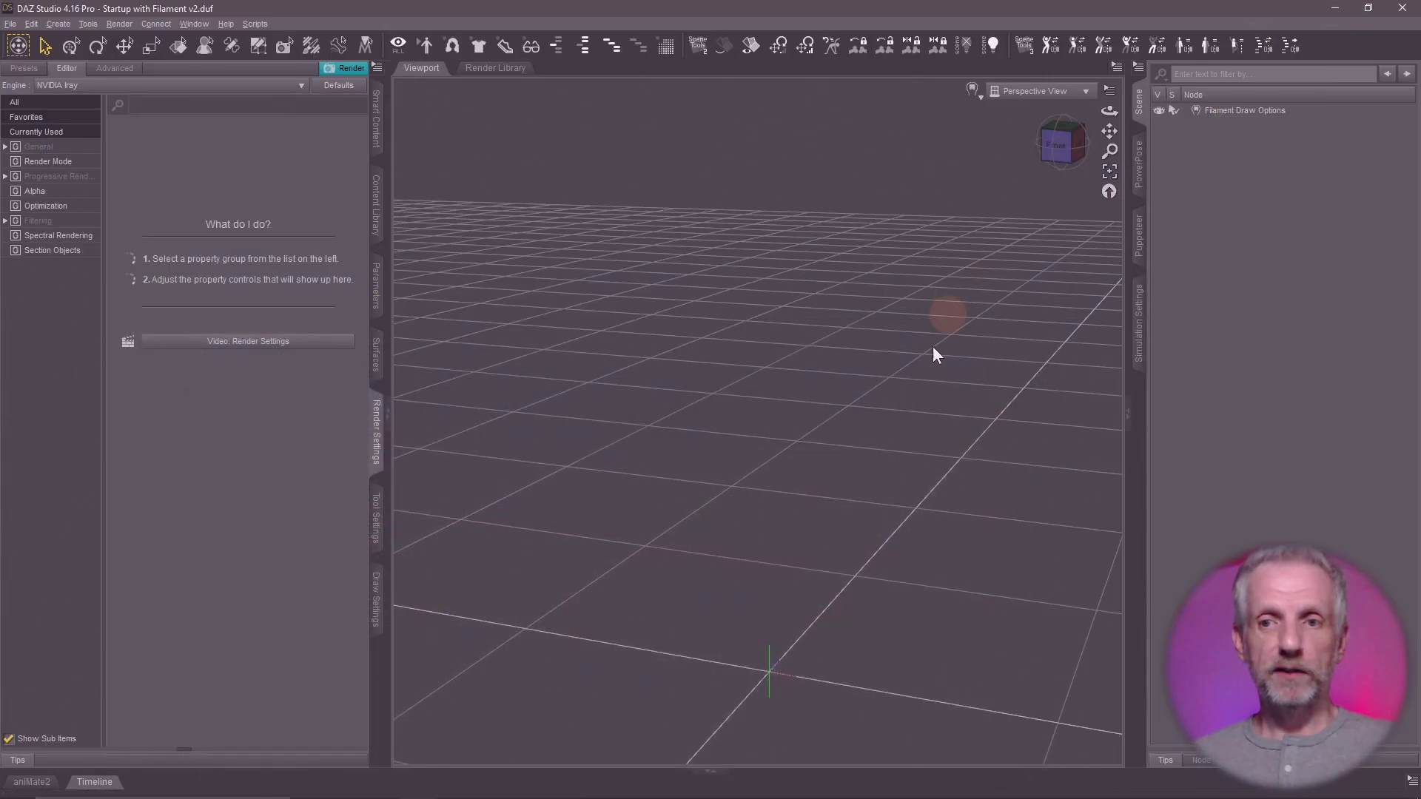
{"action": "middle_click_drag", "start_coordinate": [848, 464], "coordinate": [849, 467]}
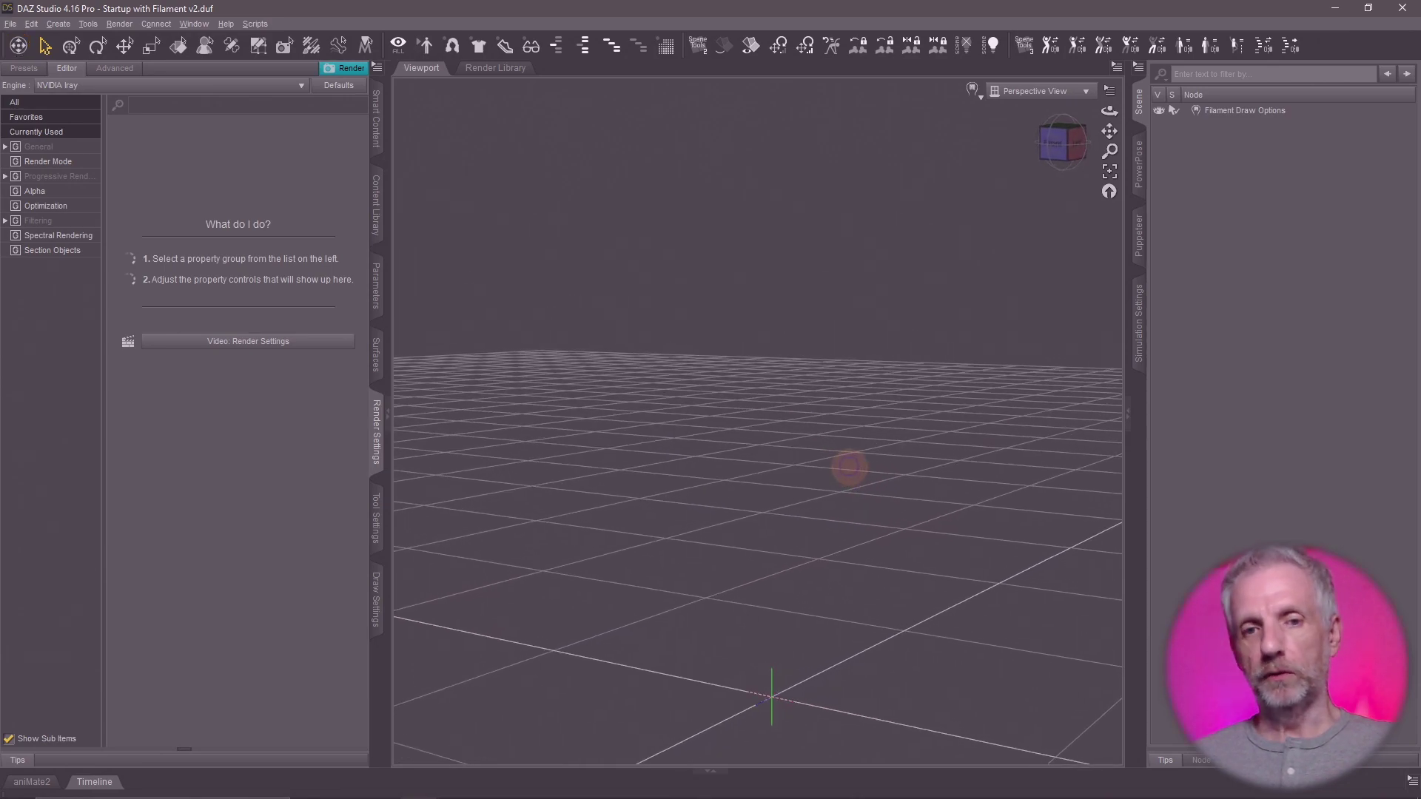
{"action": "left_click", "coordinate": [377, 122]}
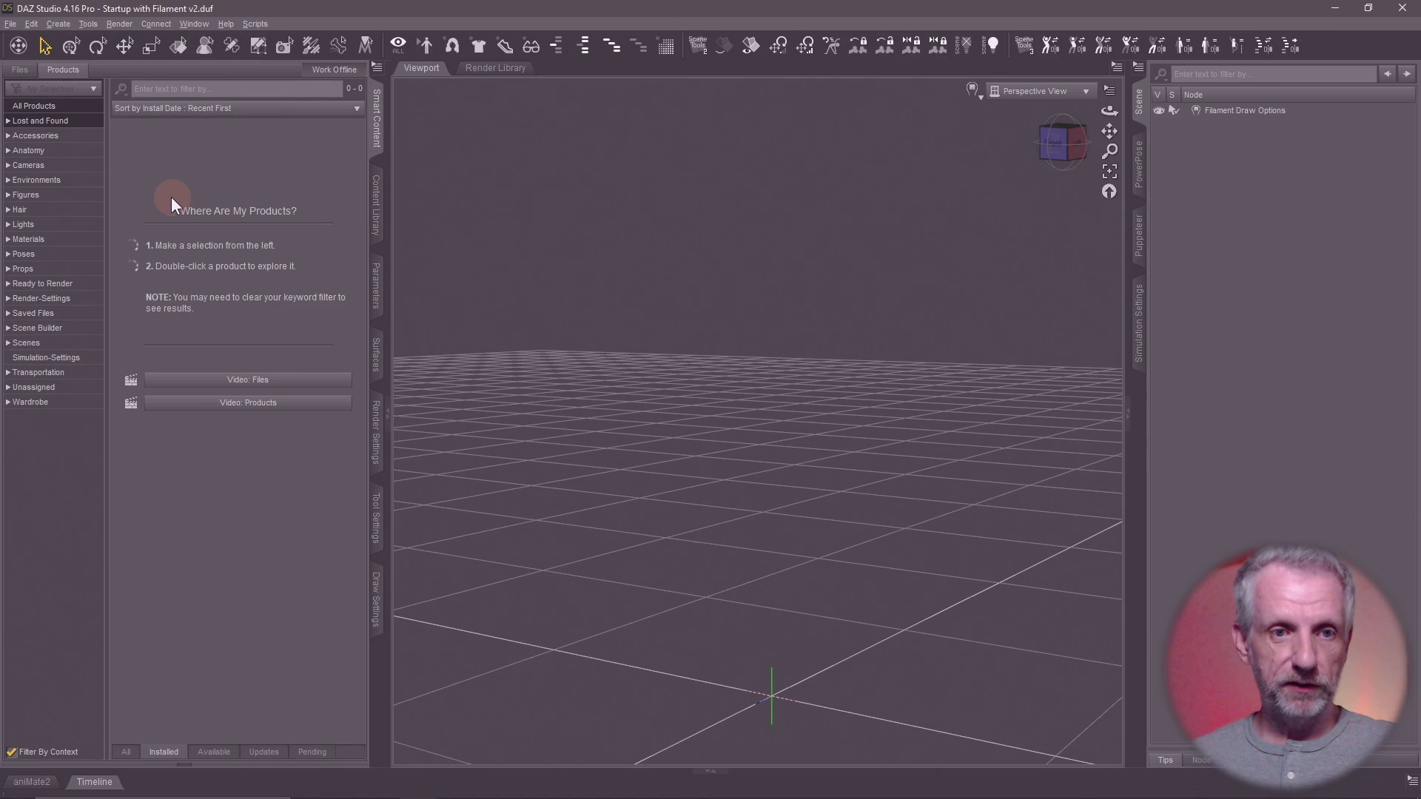
{"action": "left_click", "coordinate": [65, 196]}
{"action": "scroll", "coordinate": [188, 296], "scroll_direction": "down", "scroll_amount": 15}
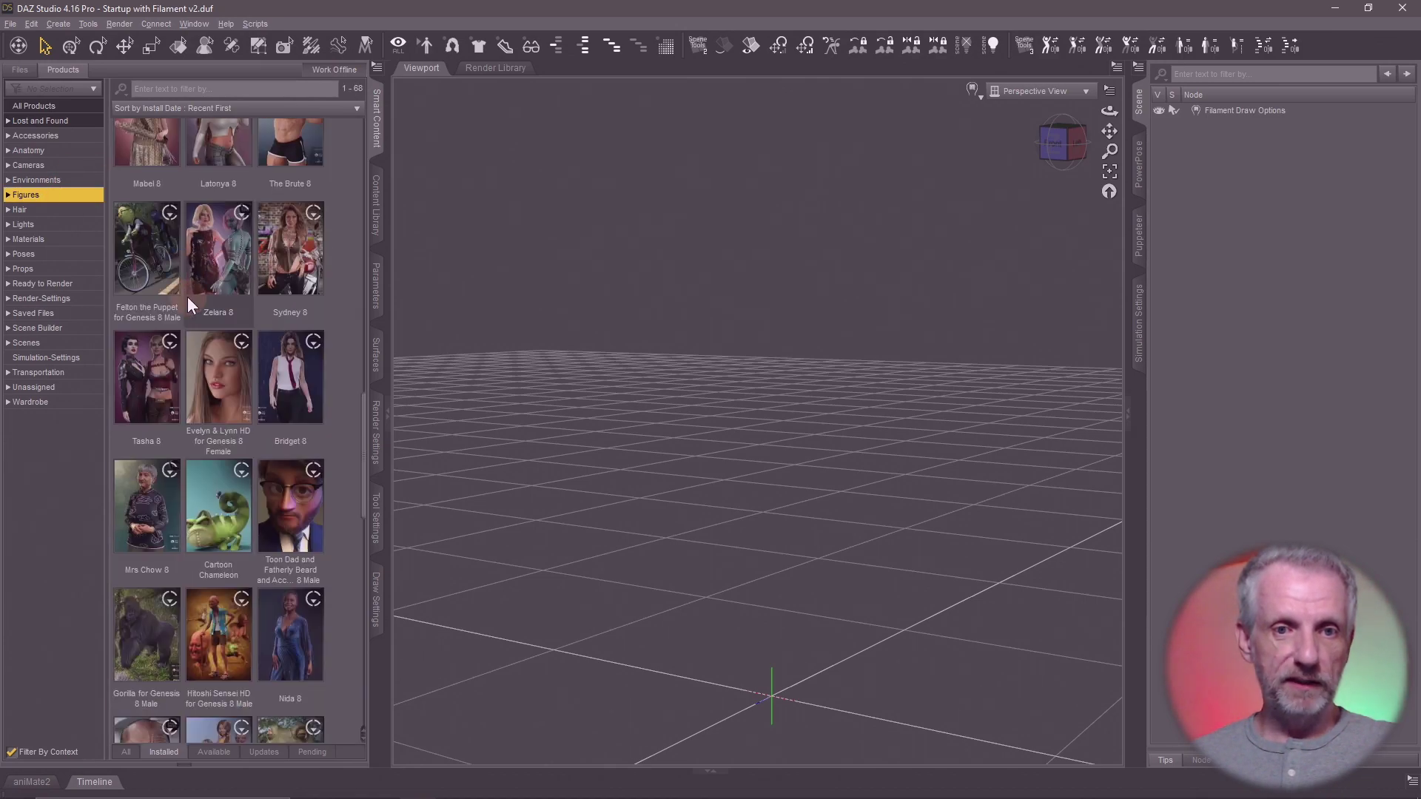
{"action": "double_click", "coordinate": [224, 669]}
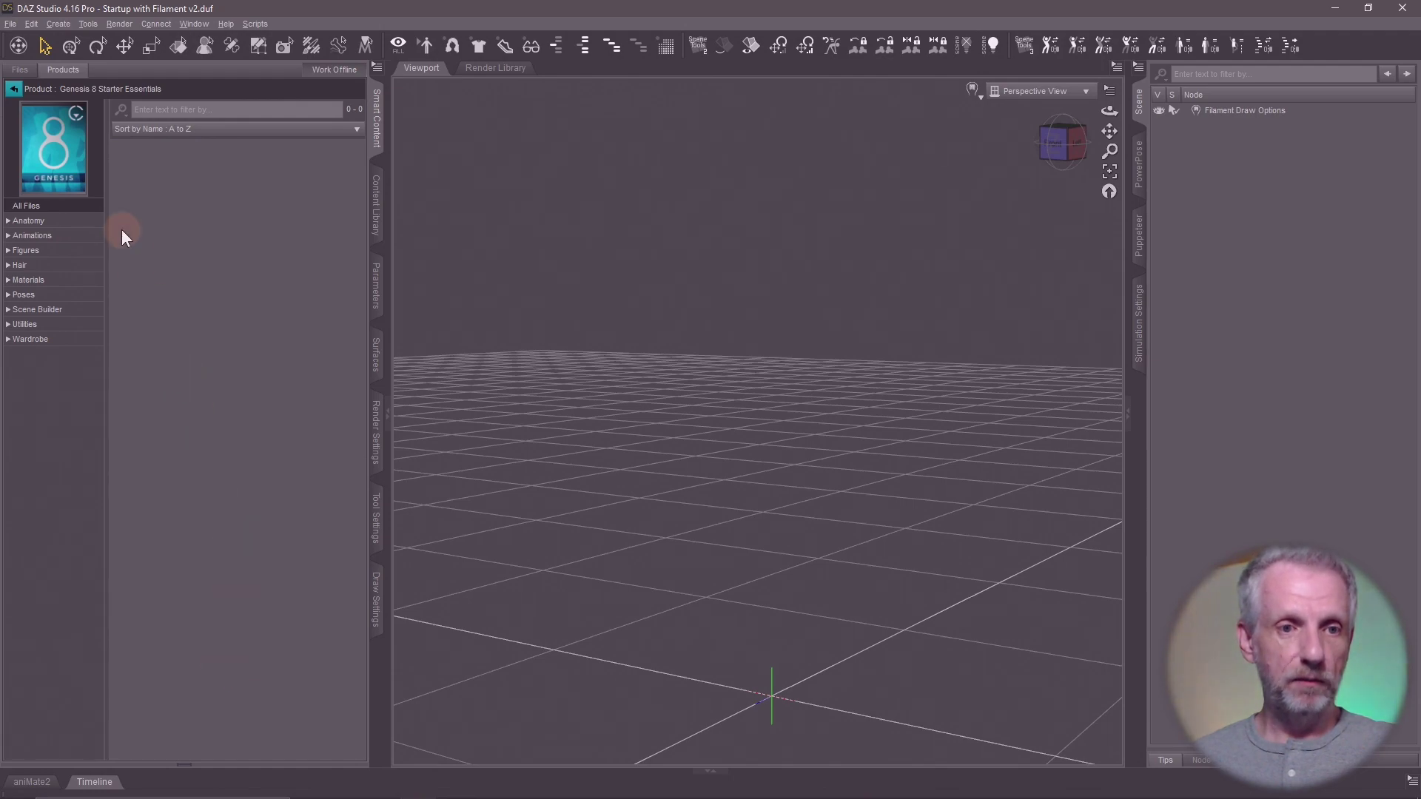
Step: Load the Genesis 8 Female Dev Load figure from the product's Figures into the scene
{"action": "left_click", "coordinate": [63, 251]}
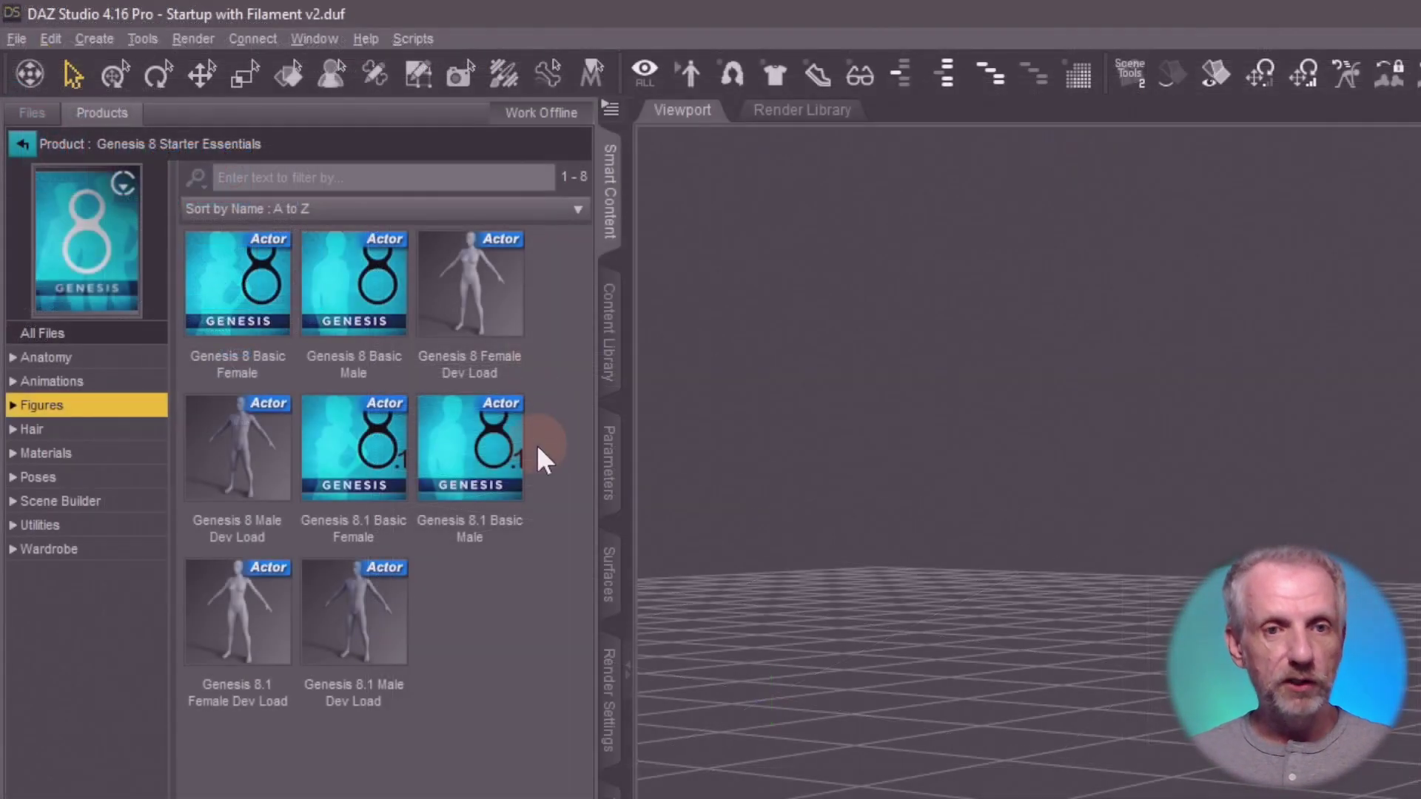
{"action": "left_click", "coordinate": [257, 314]}
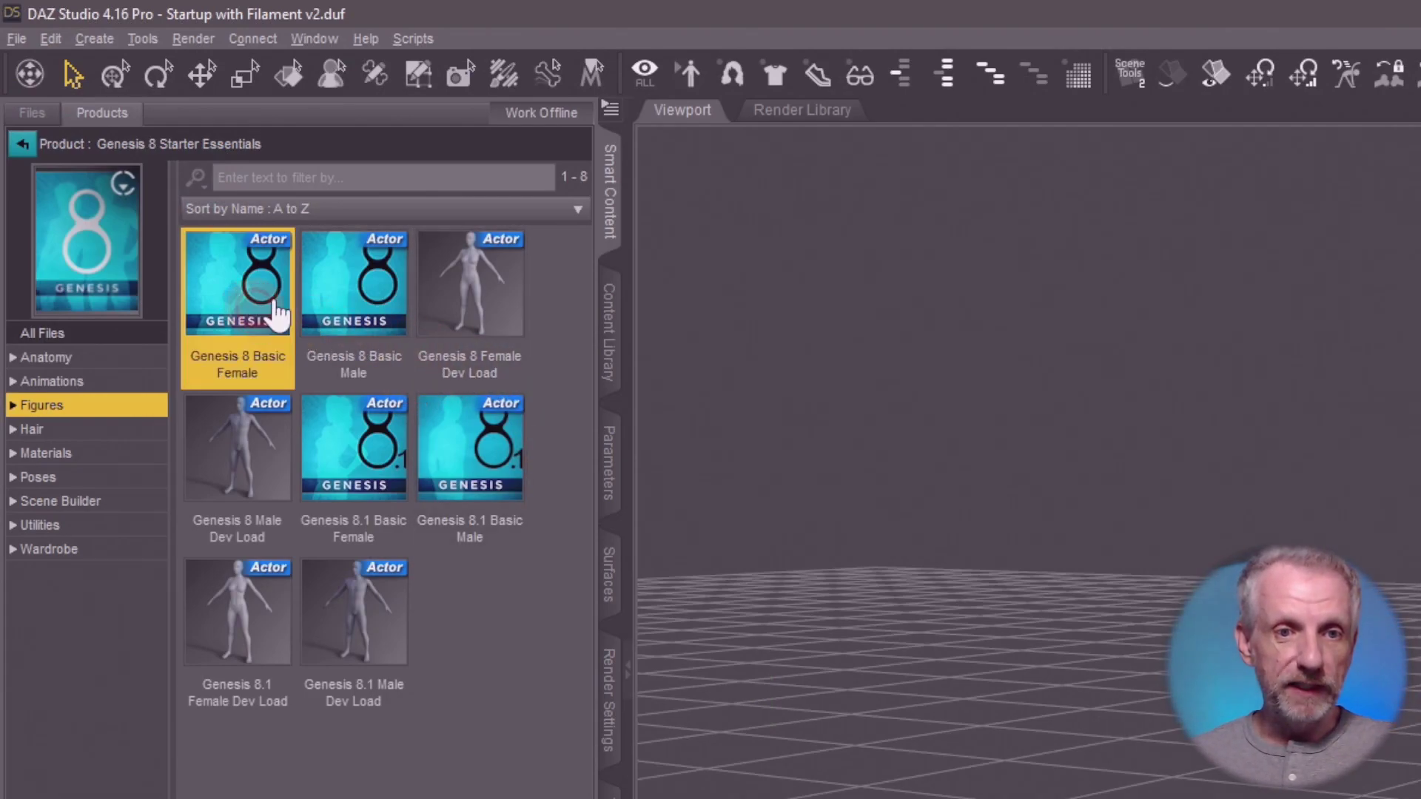
{"action": "left_click", "coordinate": [478, 302]}
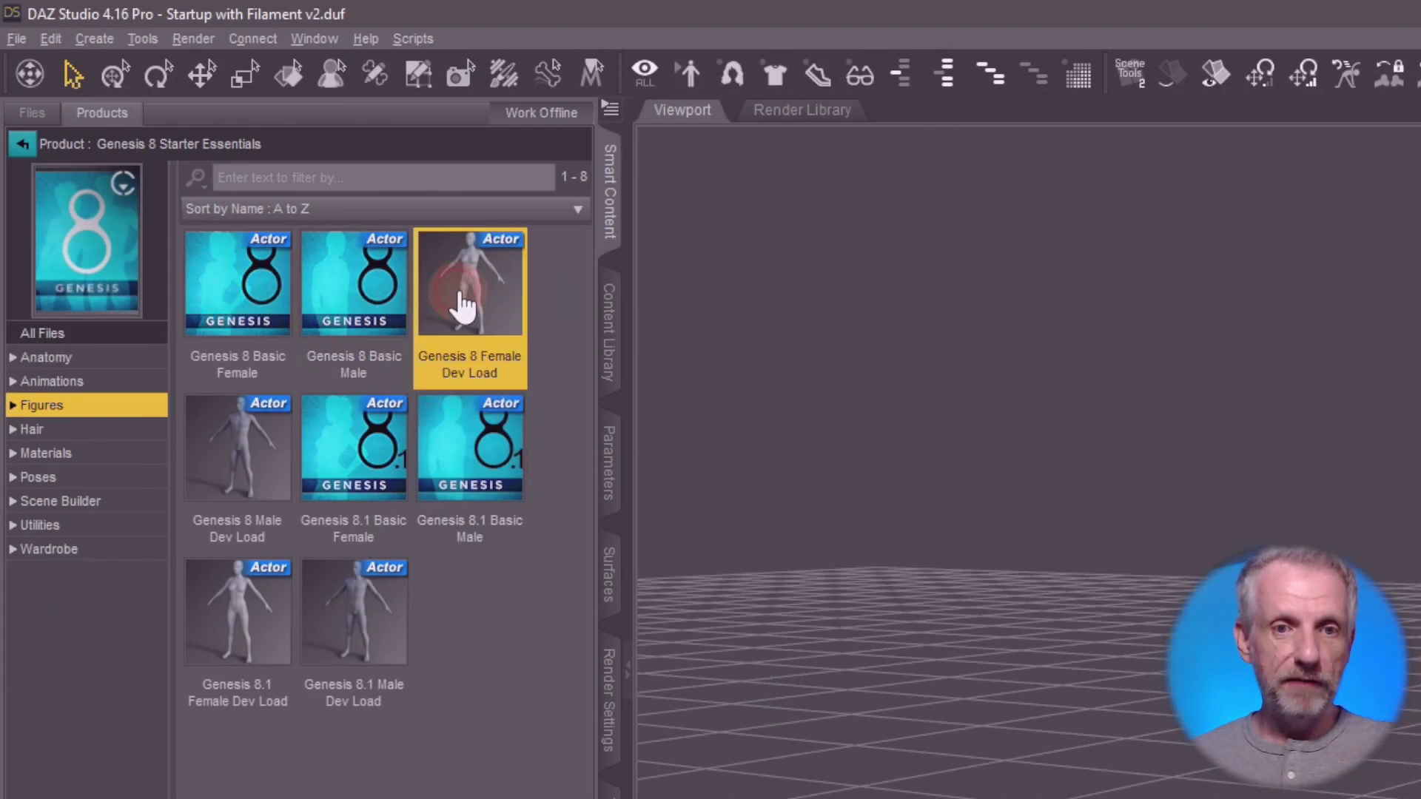
{"action": "double_click", "coordinate": [501, 307]}
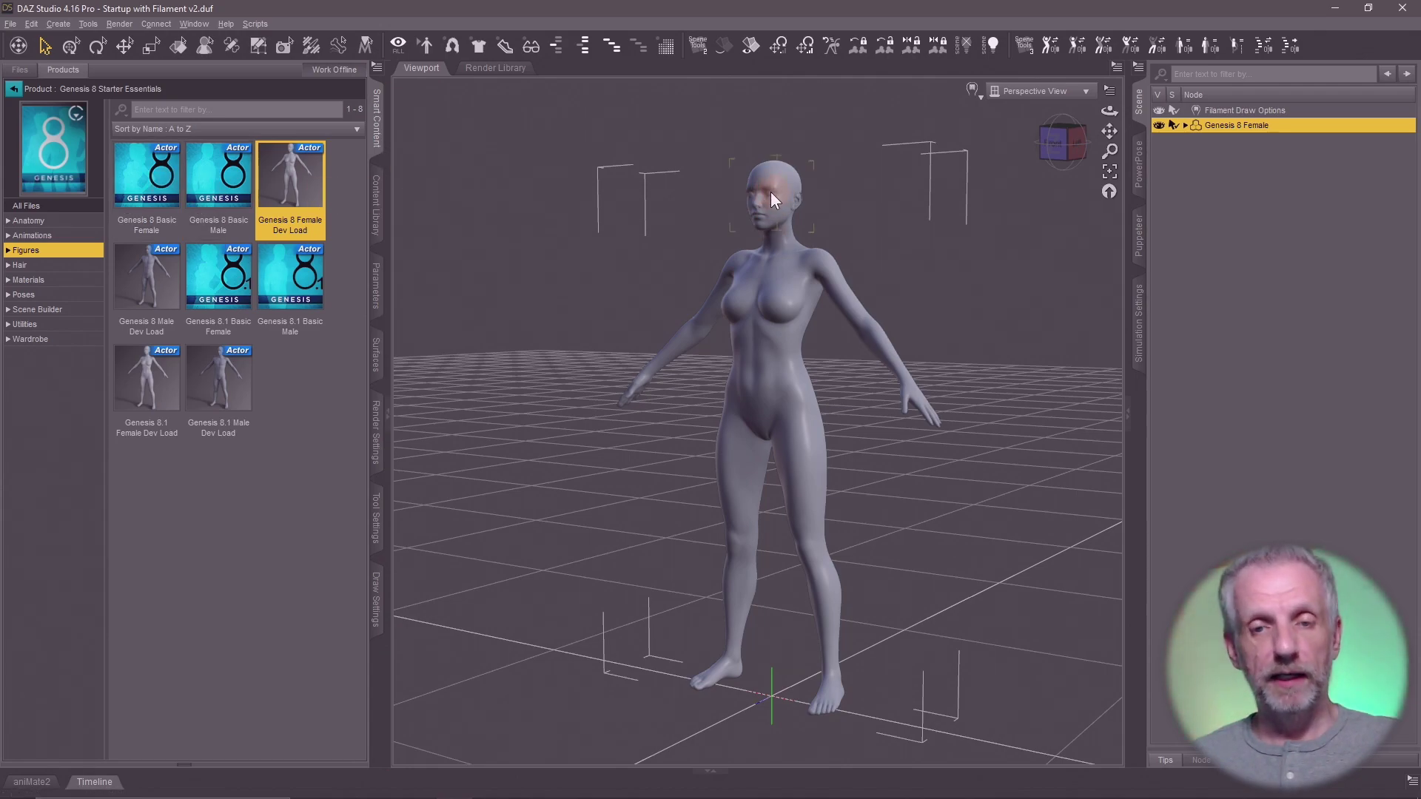
Step: Import the scan Woman_3dscan_nudebody_158.obj using the DAZ Studio (1 unit = 1cm) conversion preset
{"action": "middle_click_drag", "start_coordinate": [828, 308], "coordinate": [889, 308]}
{"action": "scroll", "coordinate": [827, 308], "scroll_direction": "up", "scroll_amount": 2}
{"action": "scroll", "coordinate": [827, 308], "scroll_direction": "down", "scroll_amount": 4}
{"action": "left_click_drag", "start_coordinate": [827, 308], "coordinate": [832, 308], "text": "alt"}
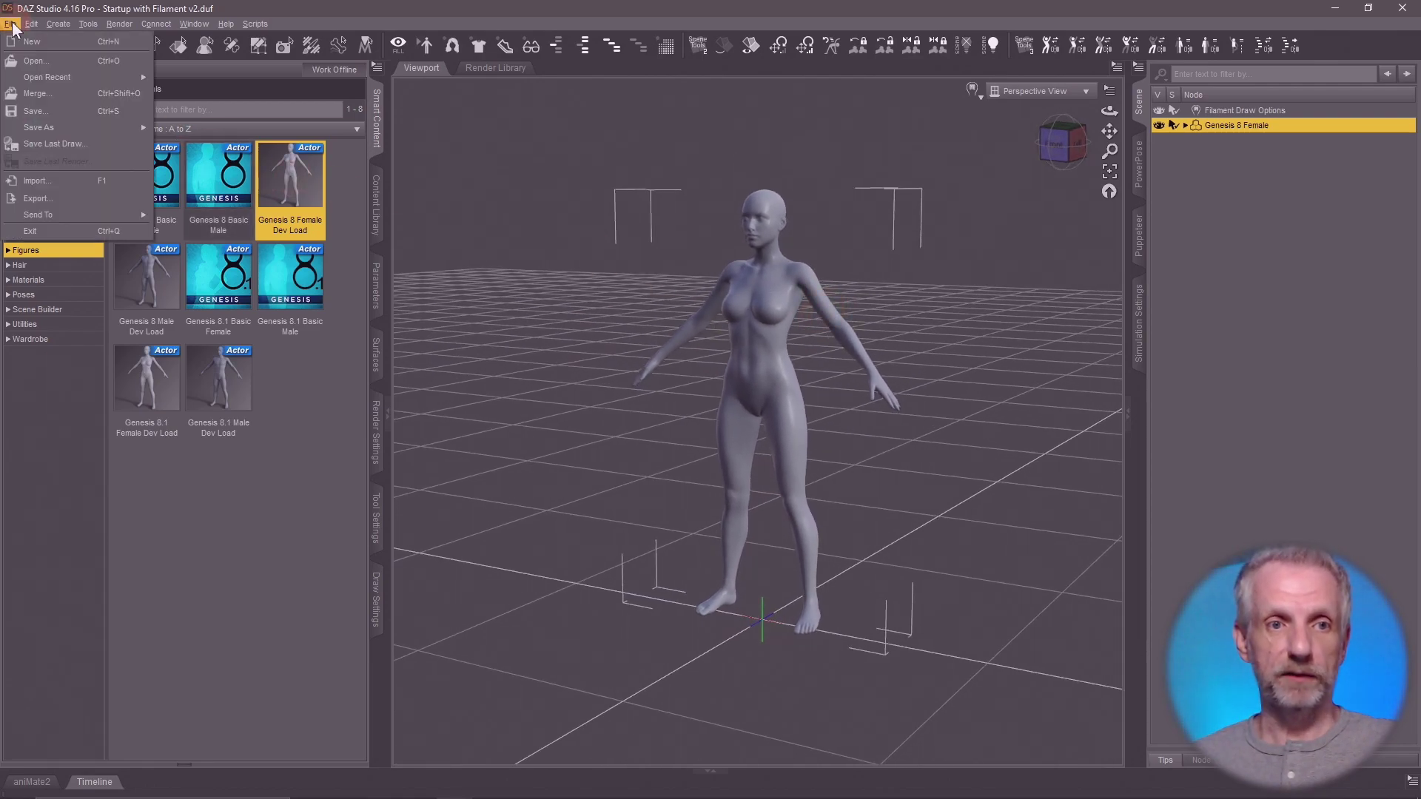
{"action": "double_click", "coordinate": [319, 124]}
{"action": "double_click", "coordinate": [331, 140]}
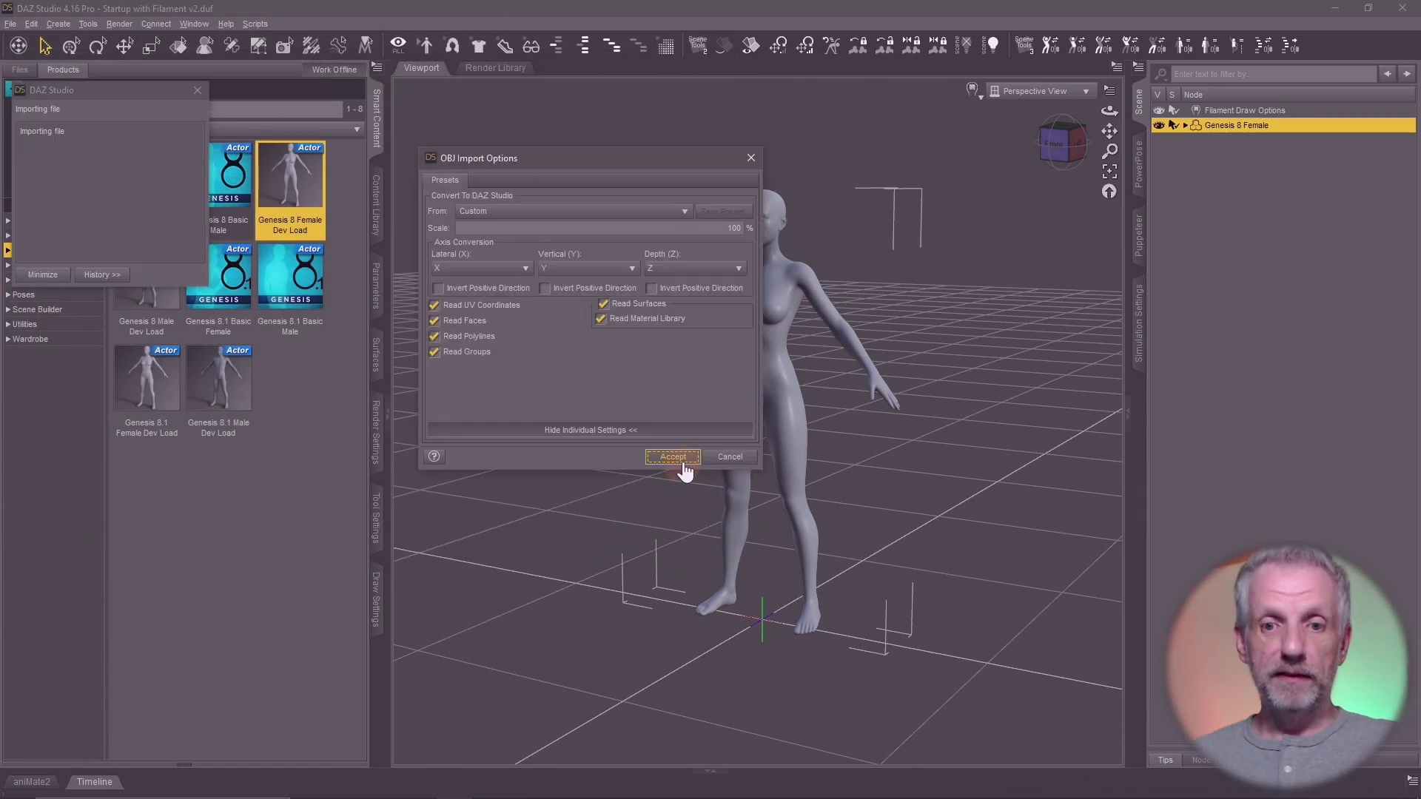
{"action": "left_click_drag", "start_coordinate": [597, 158], "coordinate": [399, 83]}
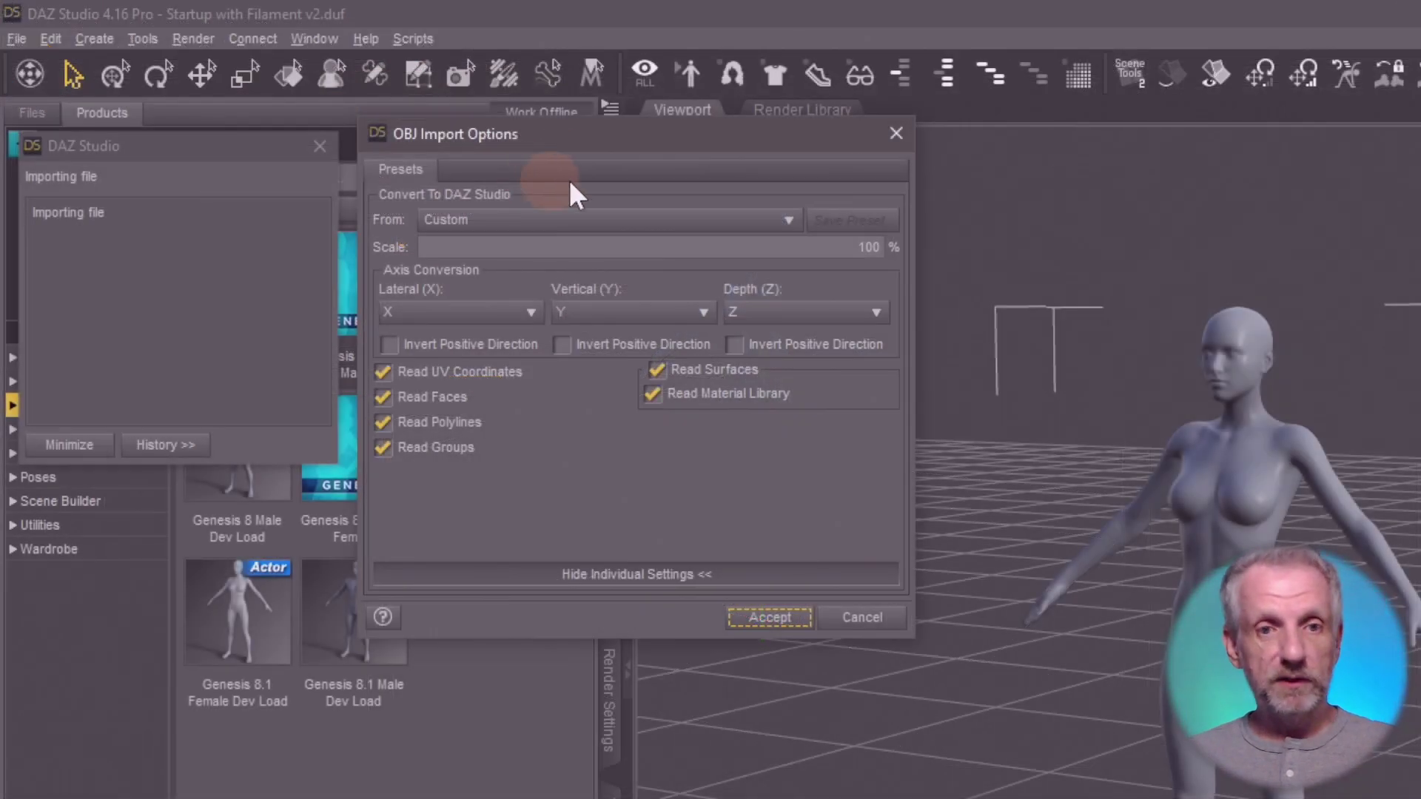
{"action": "left_click", "coordinate": [599, 222]}
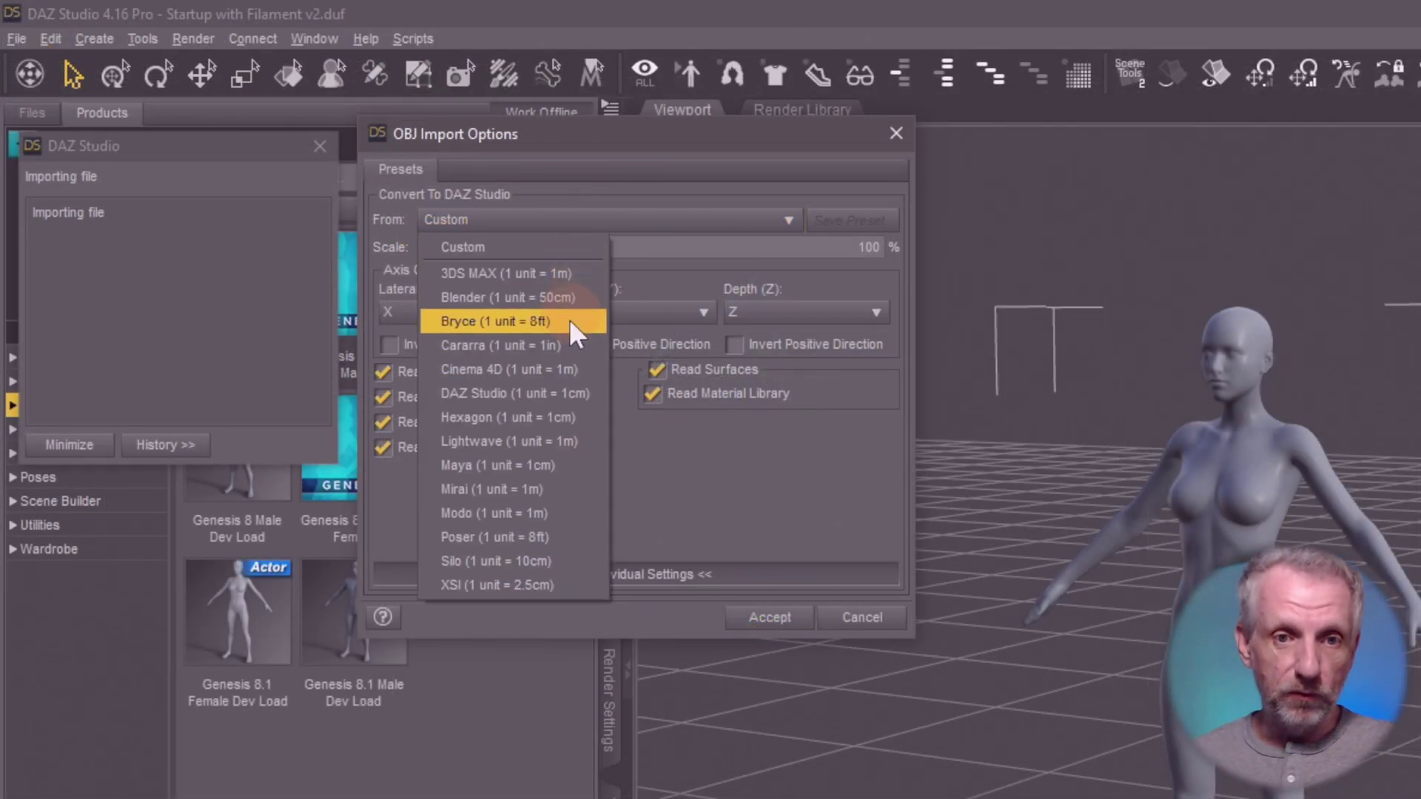
{"action": "left_click", "coordinate": [588, 399]}
{"action": "left_click", "coordinate": [776, 629]}
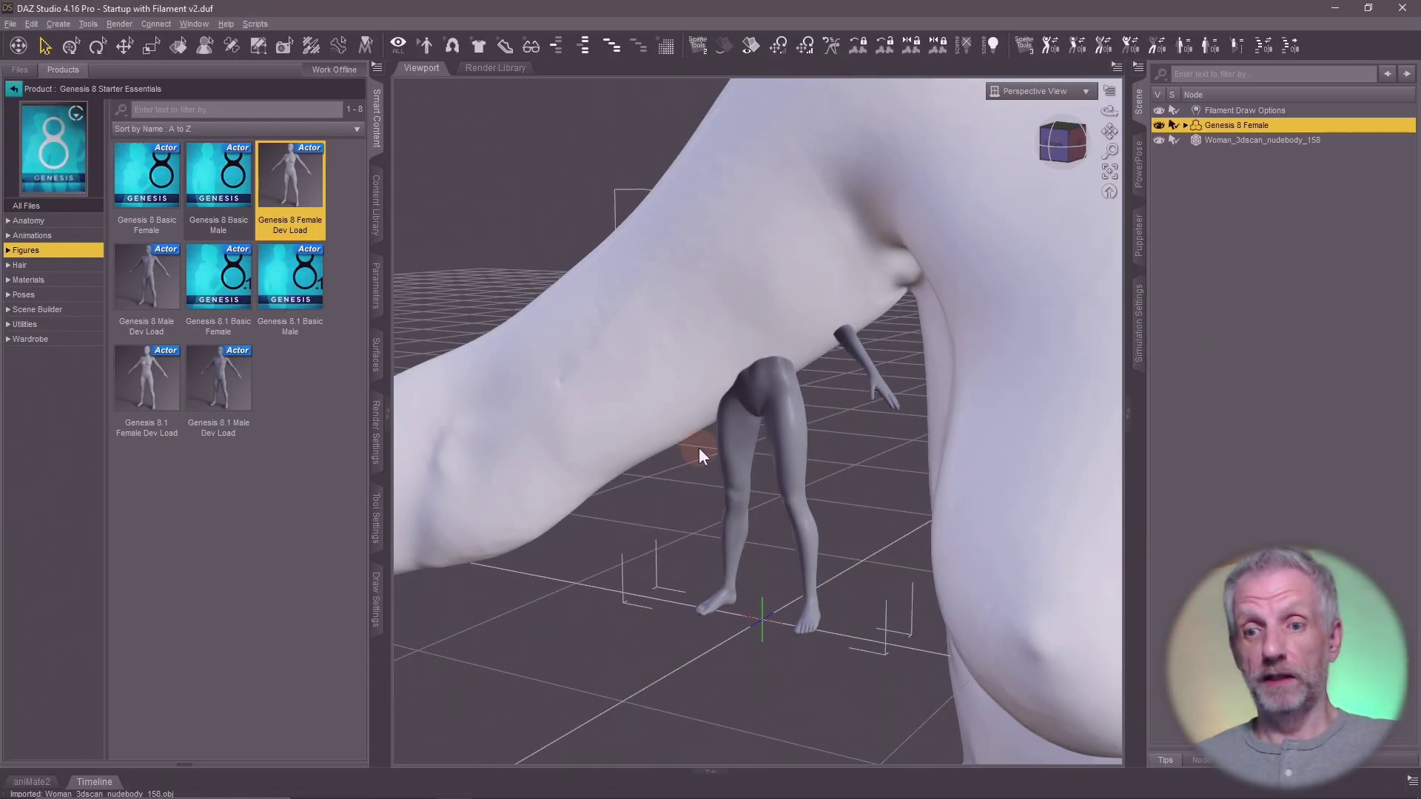
Step: Select the imported scan in the scene and frame it to examine its whole body and size against the Genesis figure
{"action": "scroll", "coordinate": [699, 447], "scroll_direction": "up", "scroll_amount": 2}
{"action": "scroll", "coordinate": [699, 447], "scroll_direction": "down", "scroll_amount": 5}
{"action": "scroll", "coordinate": [699, 447], "scroll_direction": "down", "scroll_amount": 2}
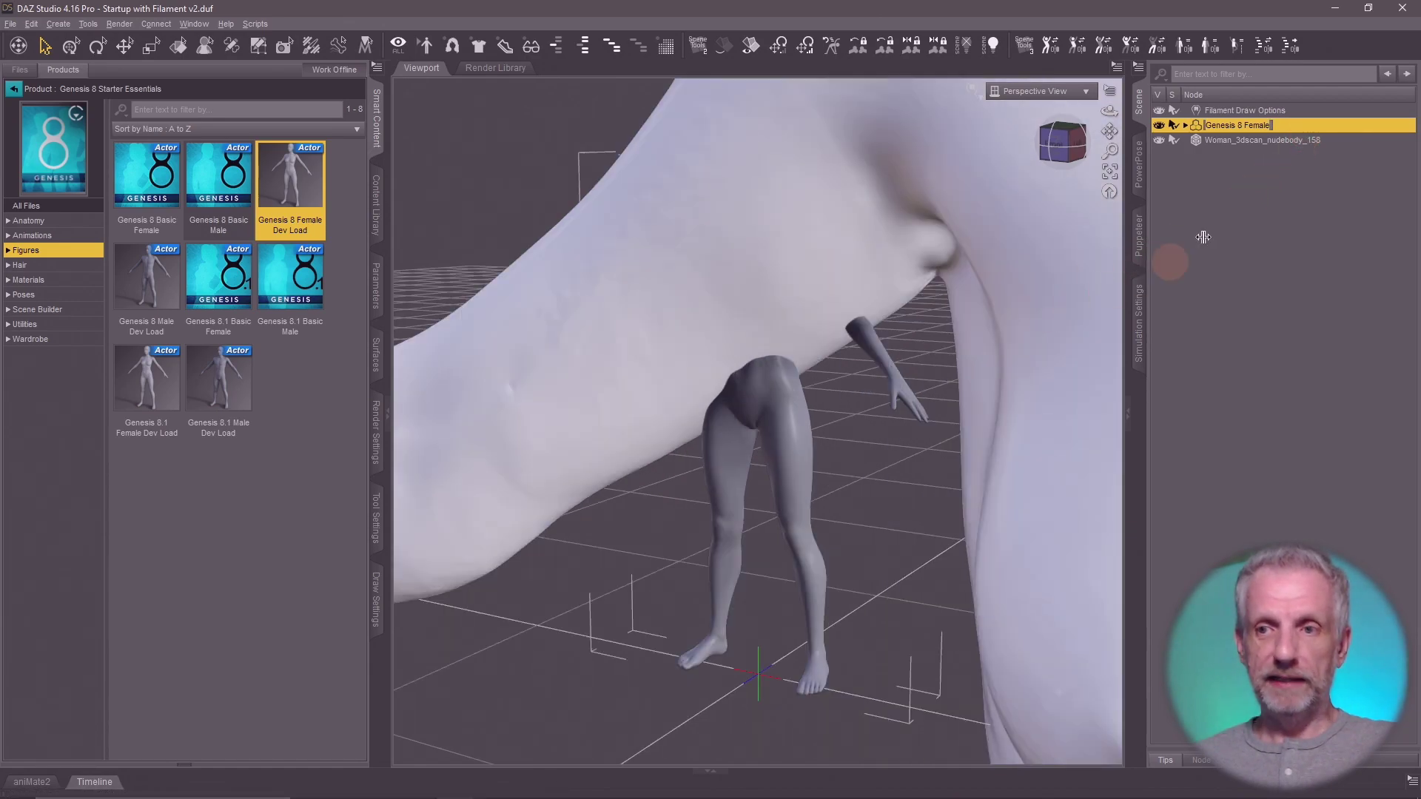
{"action": "left_click", "coordinate": [1270, 141]}
{"action": "key", "text": "ctrl+f"}
{"action": "middle_click_drag", "start_coordinate": [895, 319], "coordinate": [736, 352]}
{"action": "left_click_drag", "start_coordinate": [895, 320], "coordinate": [903, 318], "text": "alt"}
{"action": "left_click_drag", "start_coordinate": [823, 344], "coordinate": [848, 368], "text": "alt"}
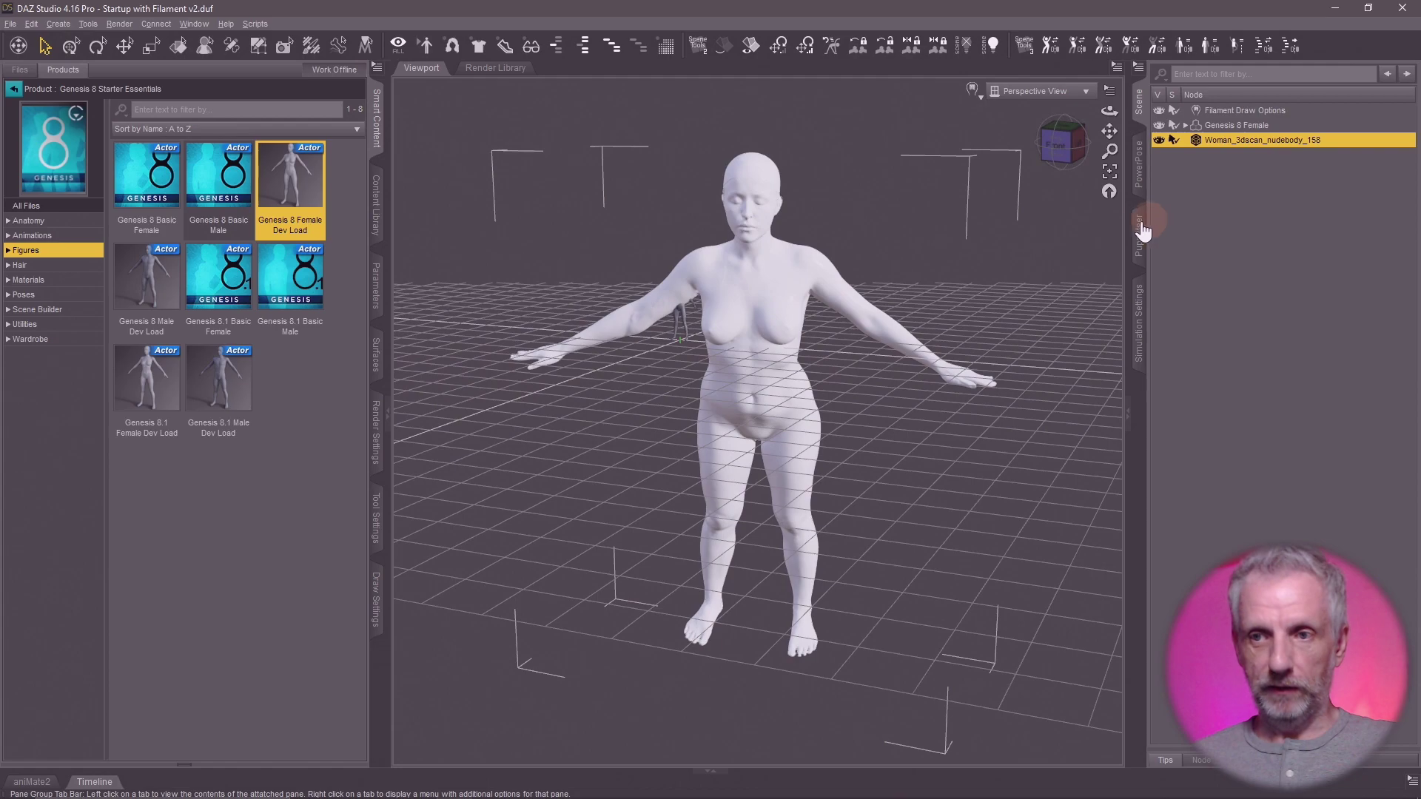
Step: Set the scan's overall Scale to 10%
{"action": "left_click", "coordinate": [377, 294]}
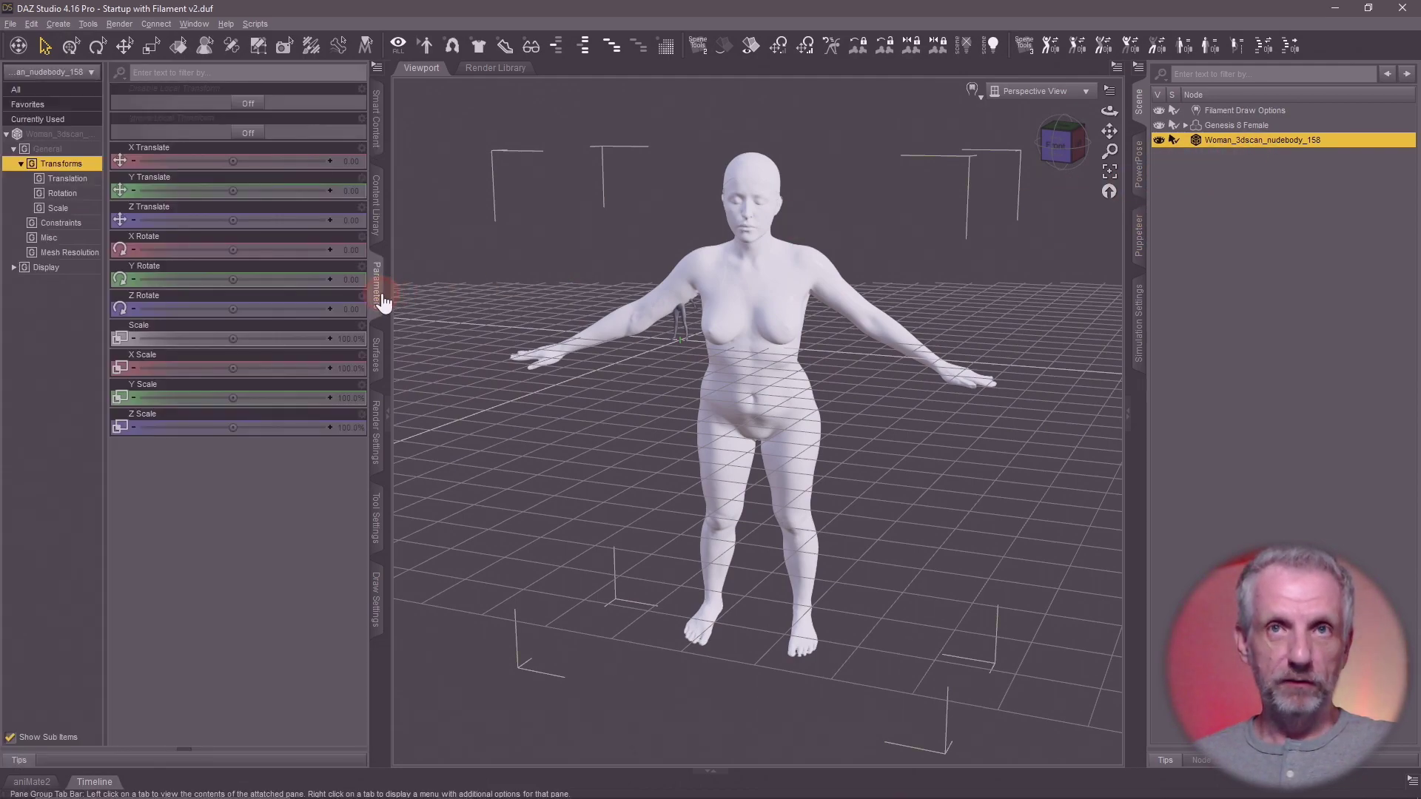
{"action": "left_click", "coordinate": [80, 208]}
{"action": "left_click", "coordinate": [351, 103]}
{"action": "type", "text": "10"}
{"action": "key", "text": "Return"}
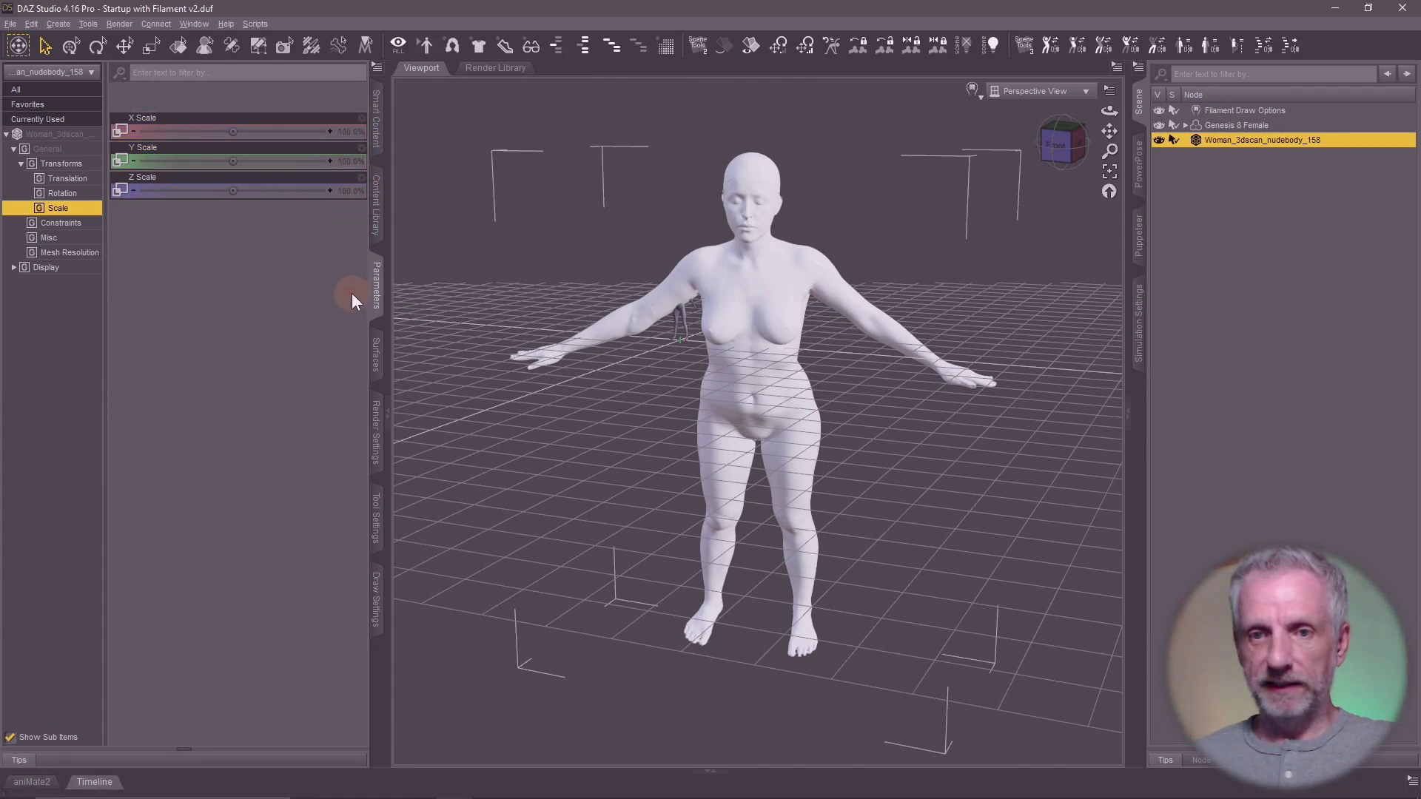
{"action": "type", "text": "10"}
{"action": "key", "text": "Return"}
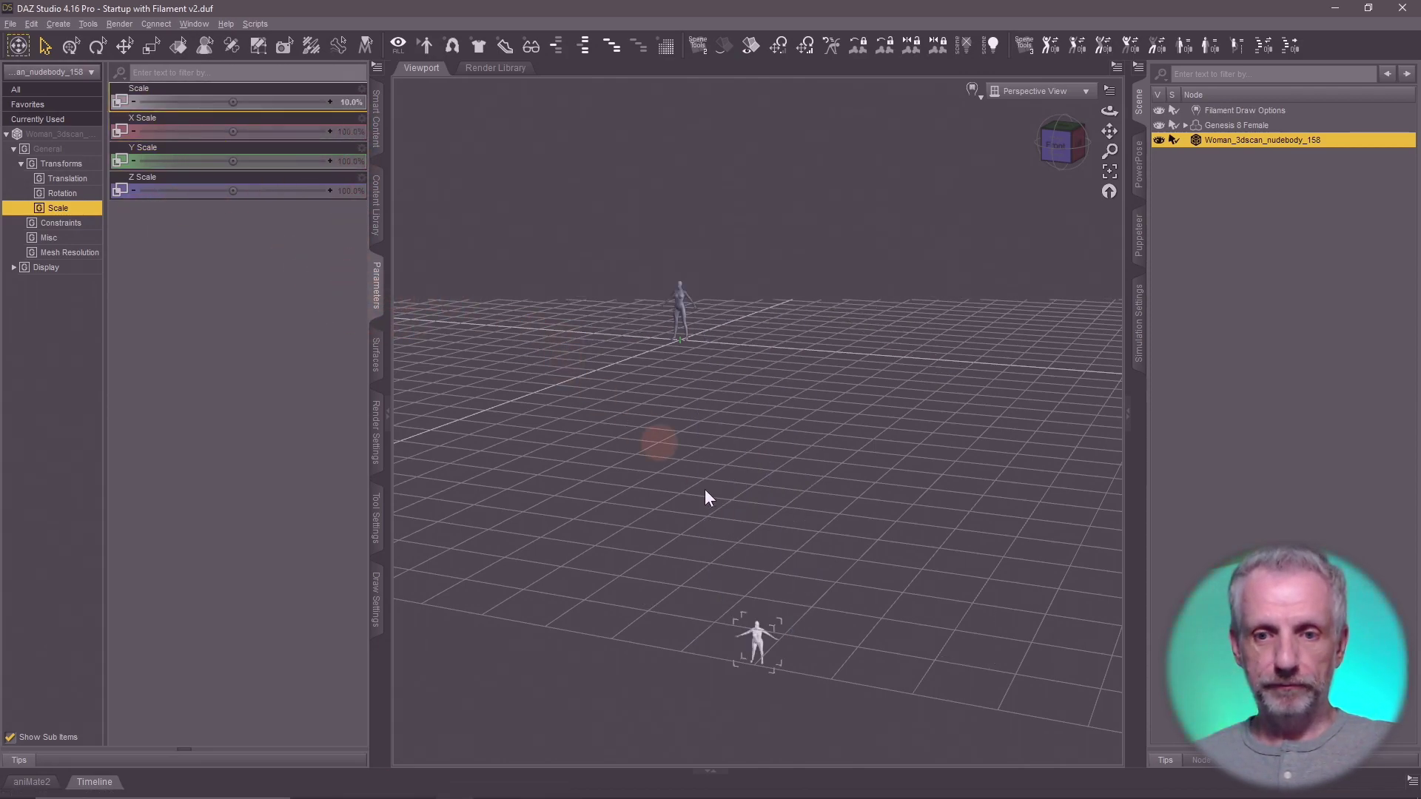
Step: Select both the Genesis 8 Female figure and the scan and frame them together in the Left View
{"action": "middle_click_drag", "start_coordinate": [827, 611], "coordinate": [828, 611]}
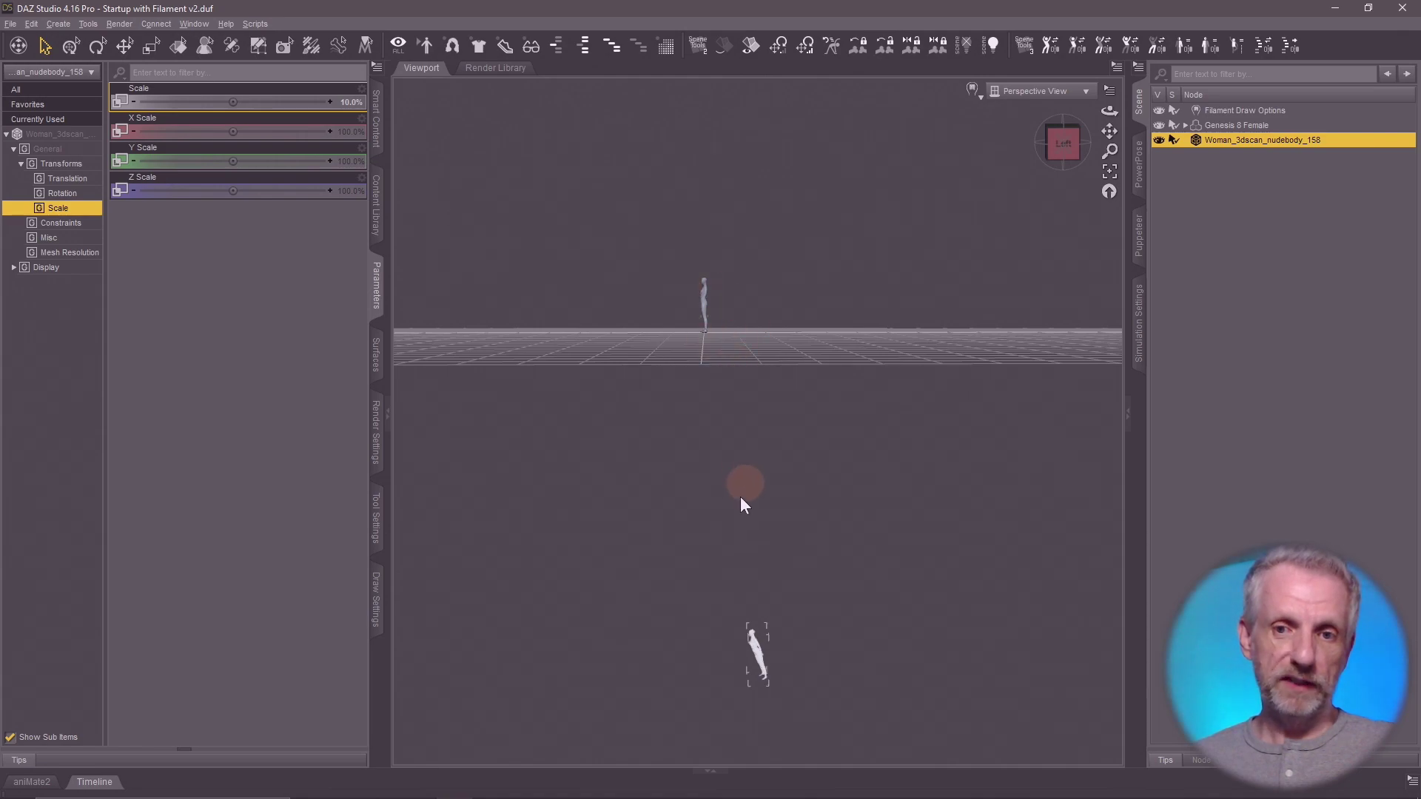
{"action": "left_click", "coordinate": [1250, 128]}
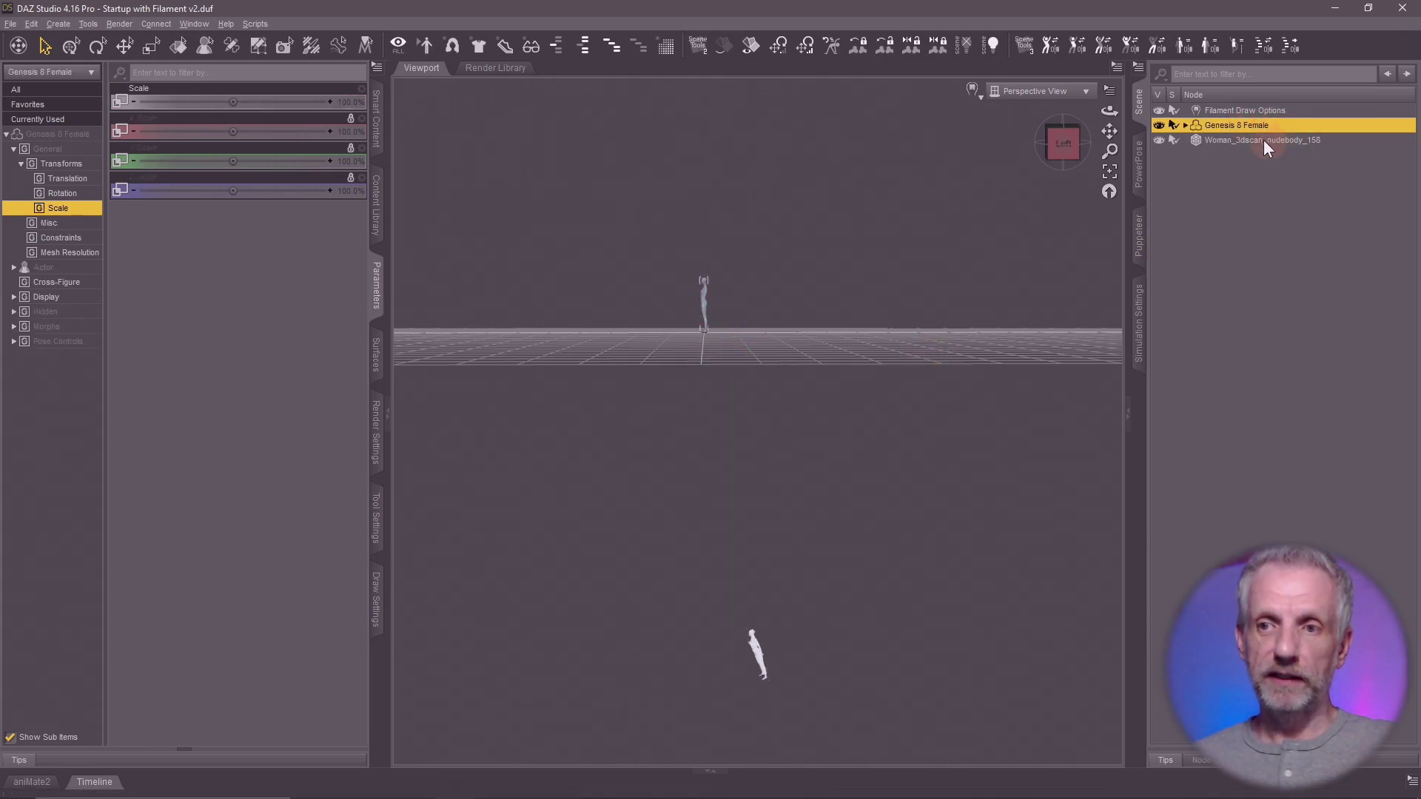
{"action": "left_click", "coordinate": [1259, 139], "text": "ctrl"}
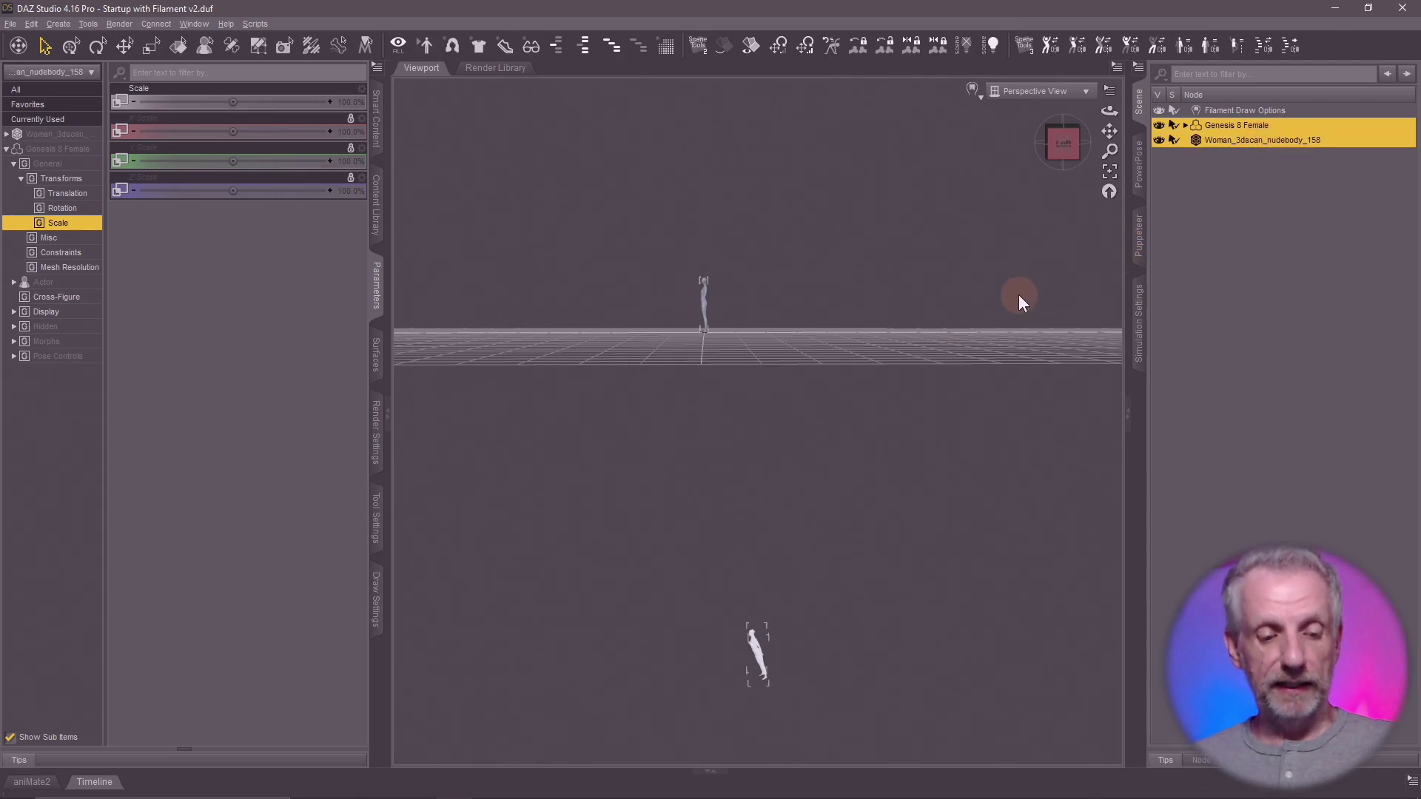
{"action": "key", "text": "ctrl+f"}
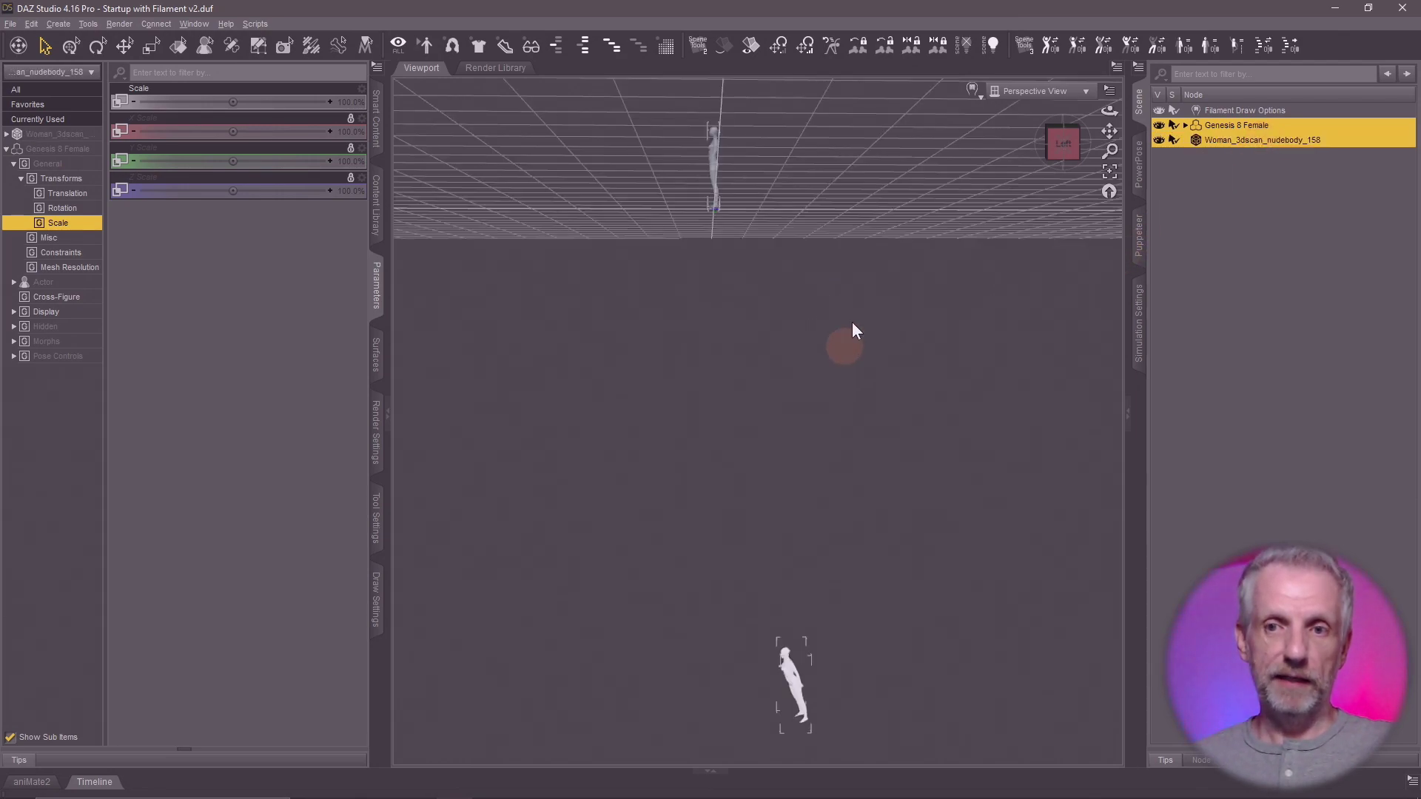
{"action": "left_click", "coordinate": [1074, 99]}
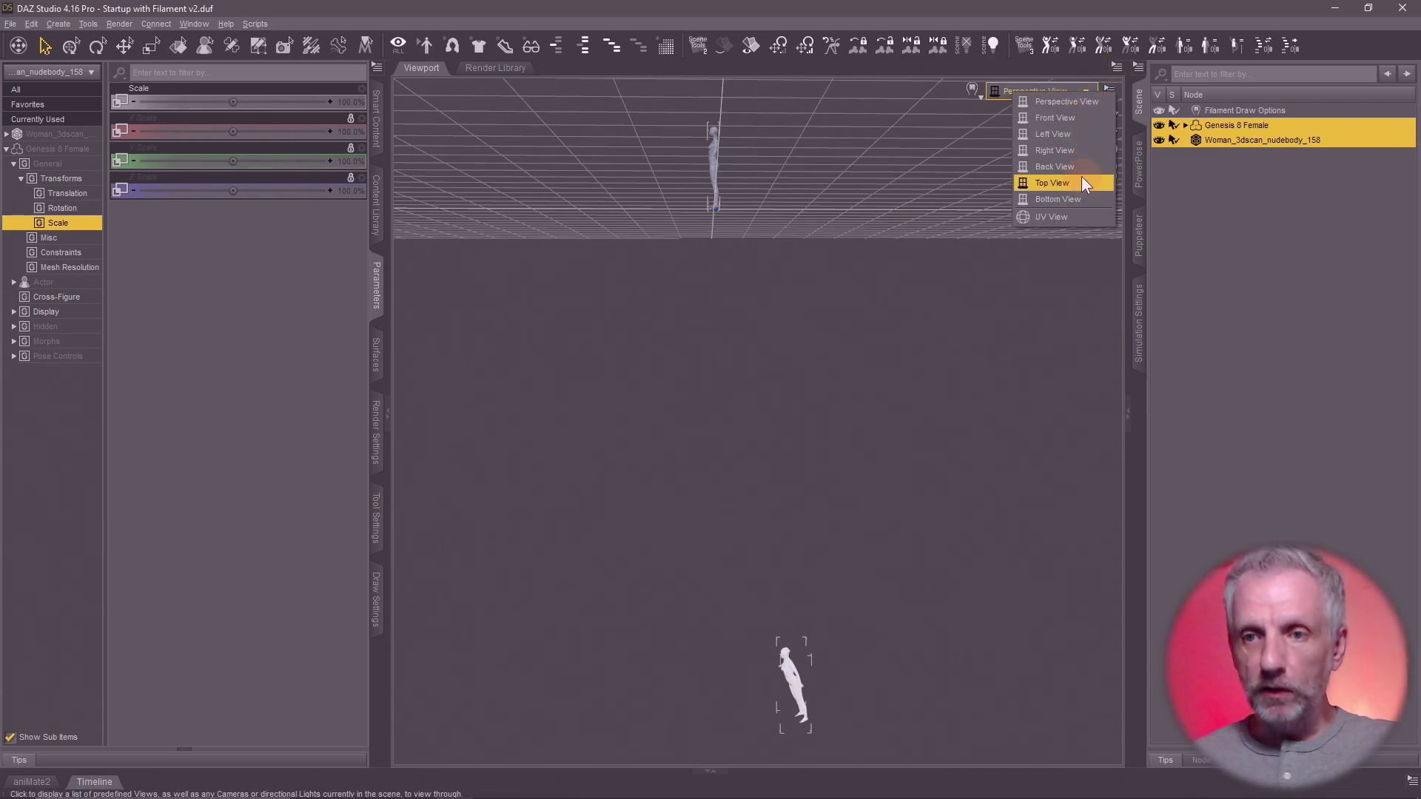
{"action": "left_click", "coordinate": [1078, 134]}
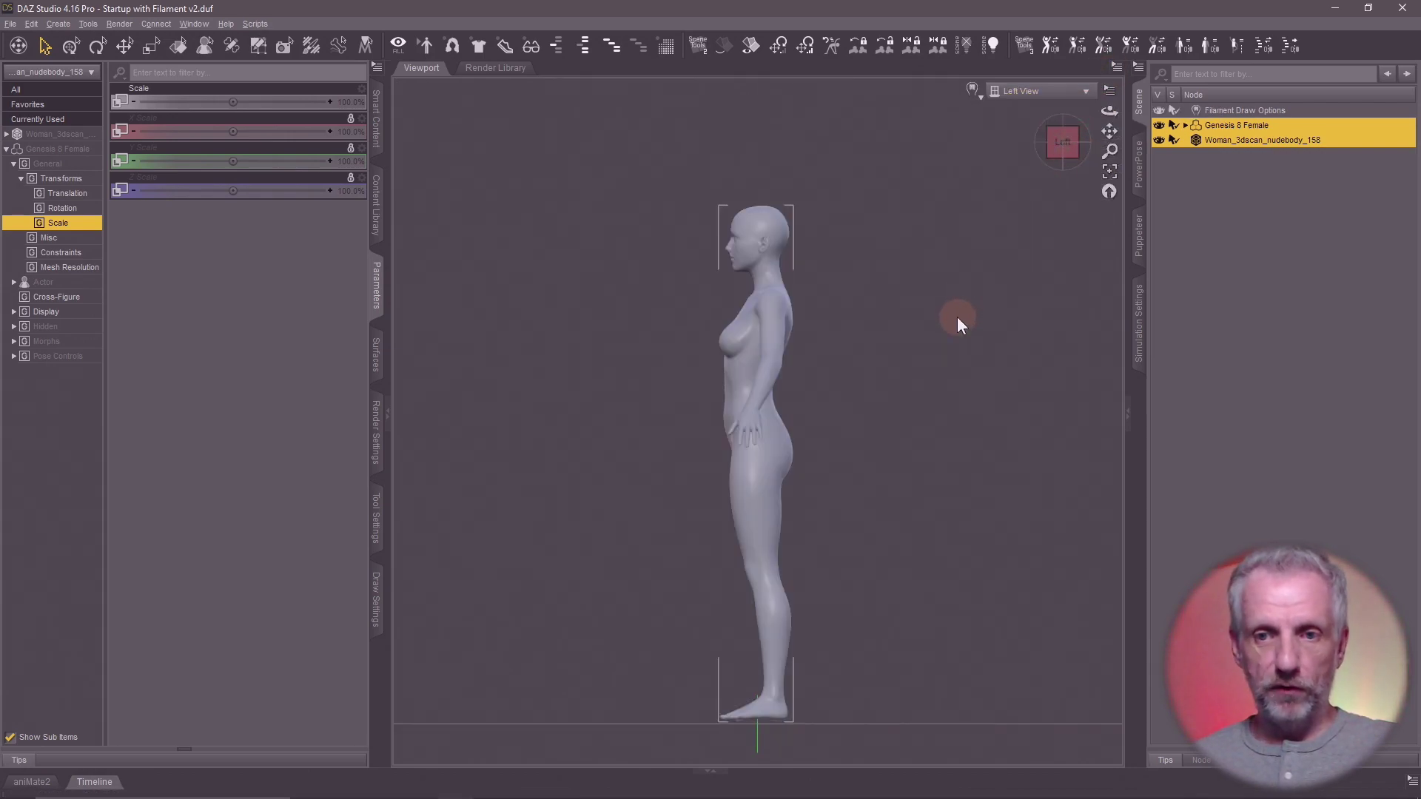
{"action": "key", "text": "ctrl+f"}
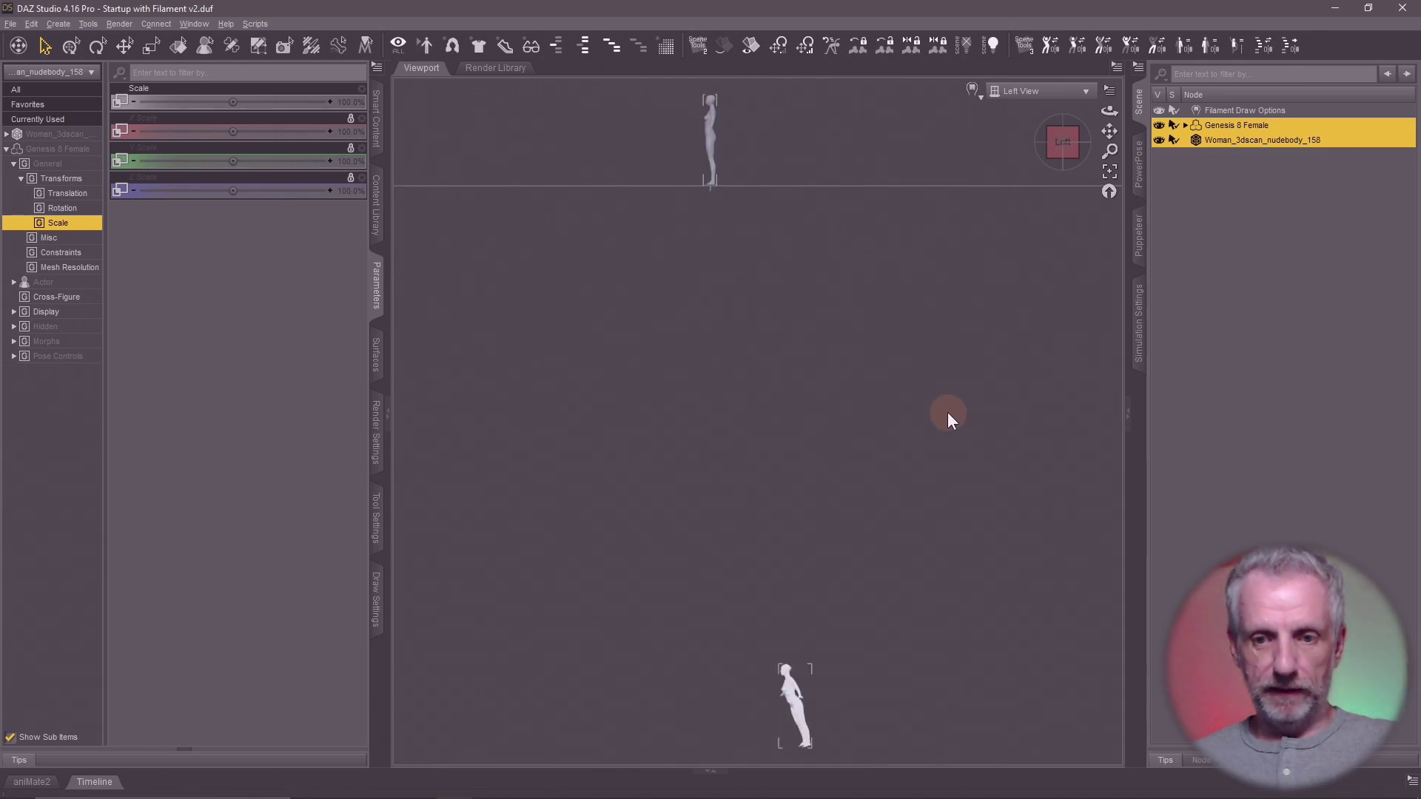
Step: Raise only the scan to about the Genesis figure's ground level using the Universal tool, and frame it
{"action": "left_click", "coordinate": [1256, 141]}
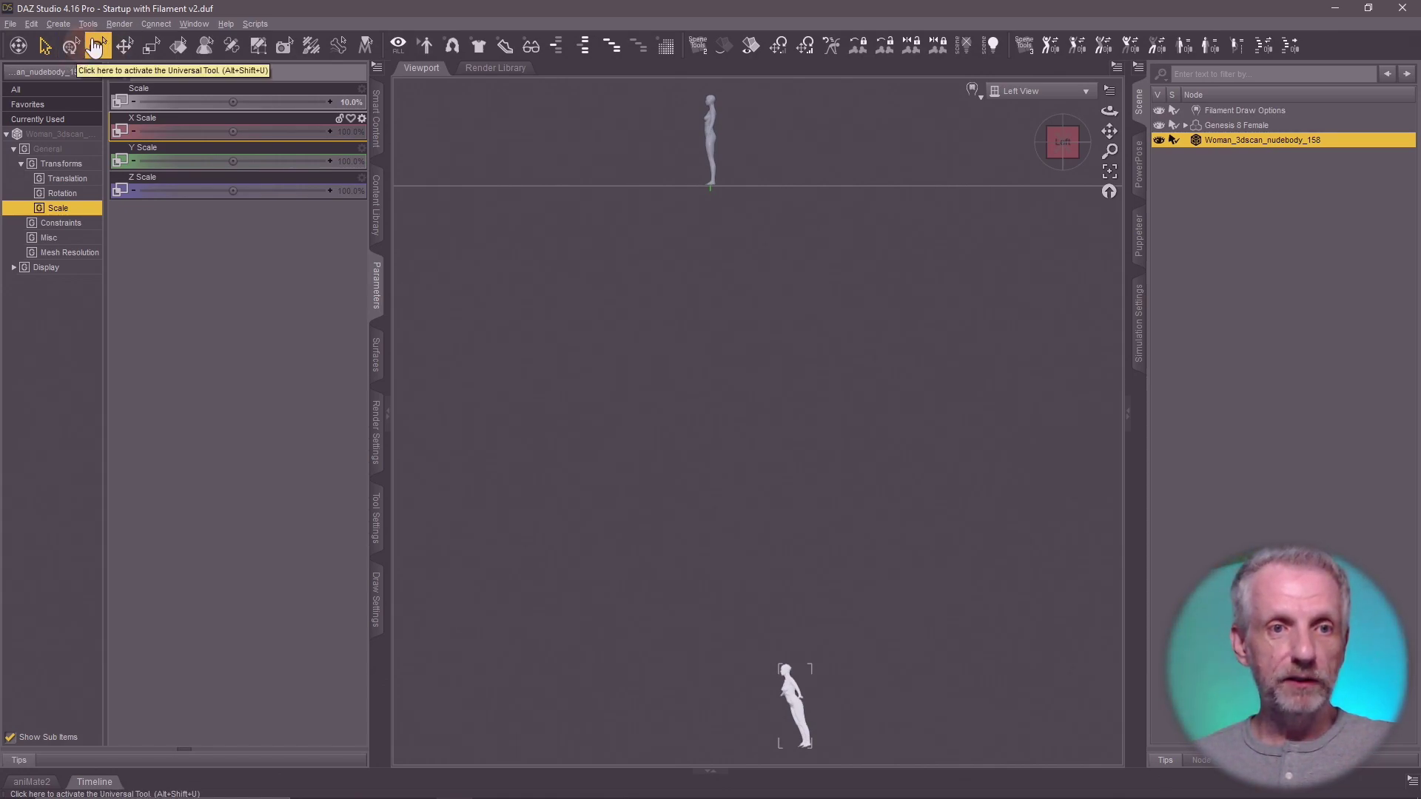
{"action": "left_click", "coordinate": [88, 24]}
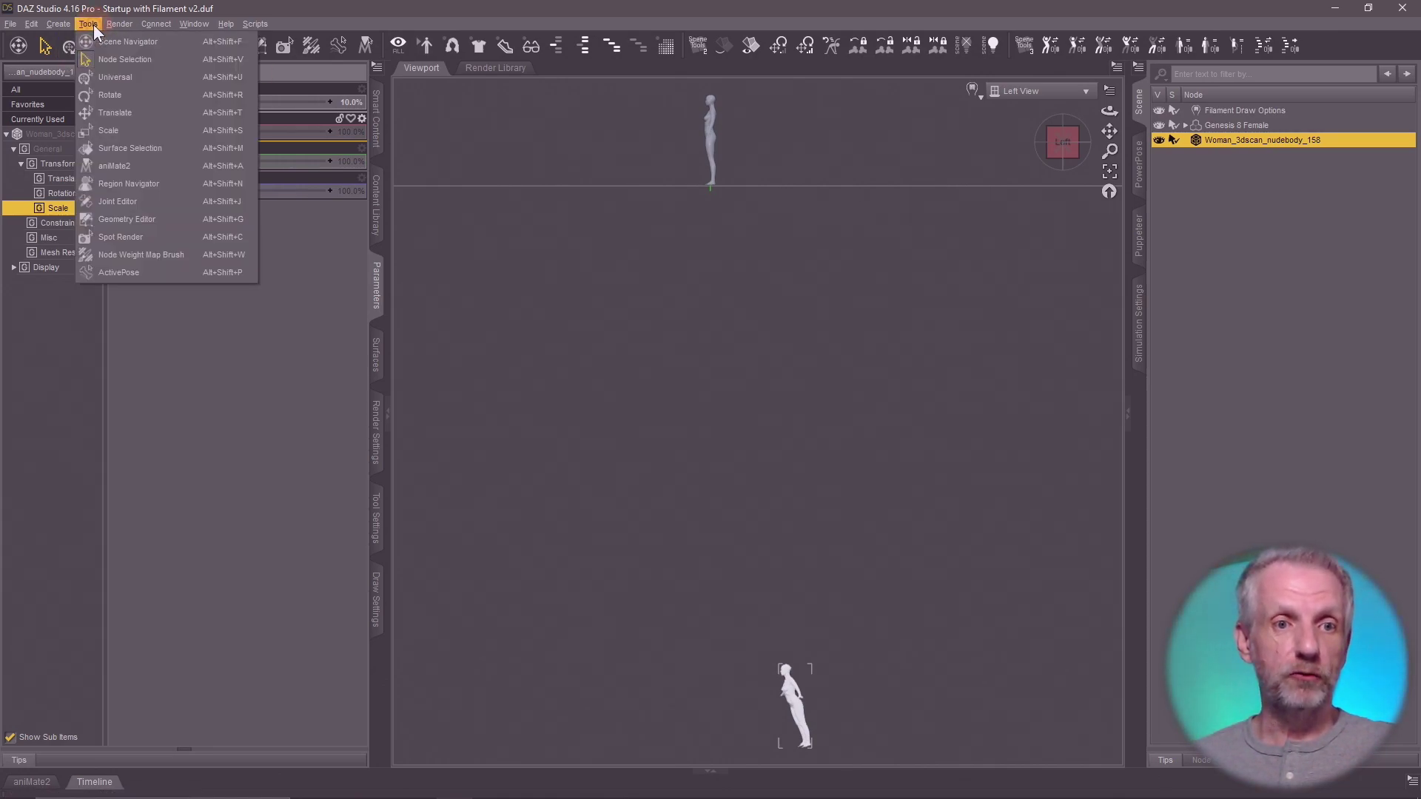
{"action": "left_click", "coordinate": [153, 78]}
{"action": "left_click_drag", "start_coordinate": [794, 695], "coordinate": [778, 171]}
{"action": "key", "text": "ctrl+f"}
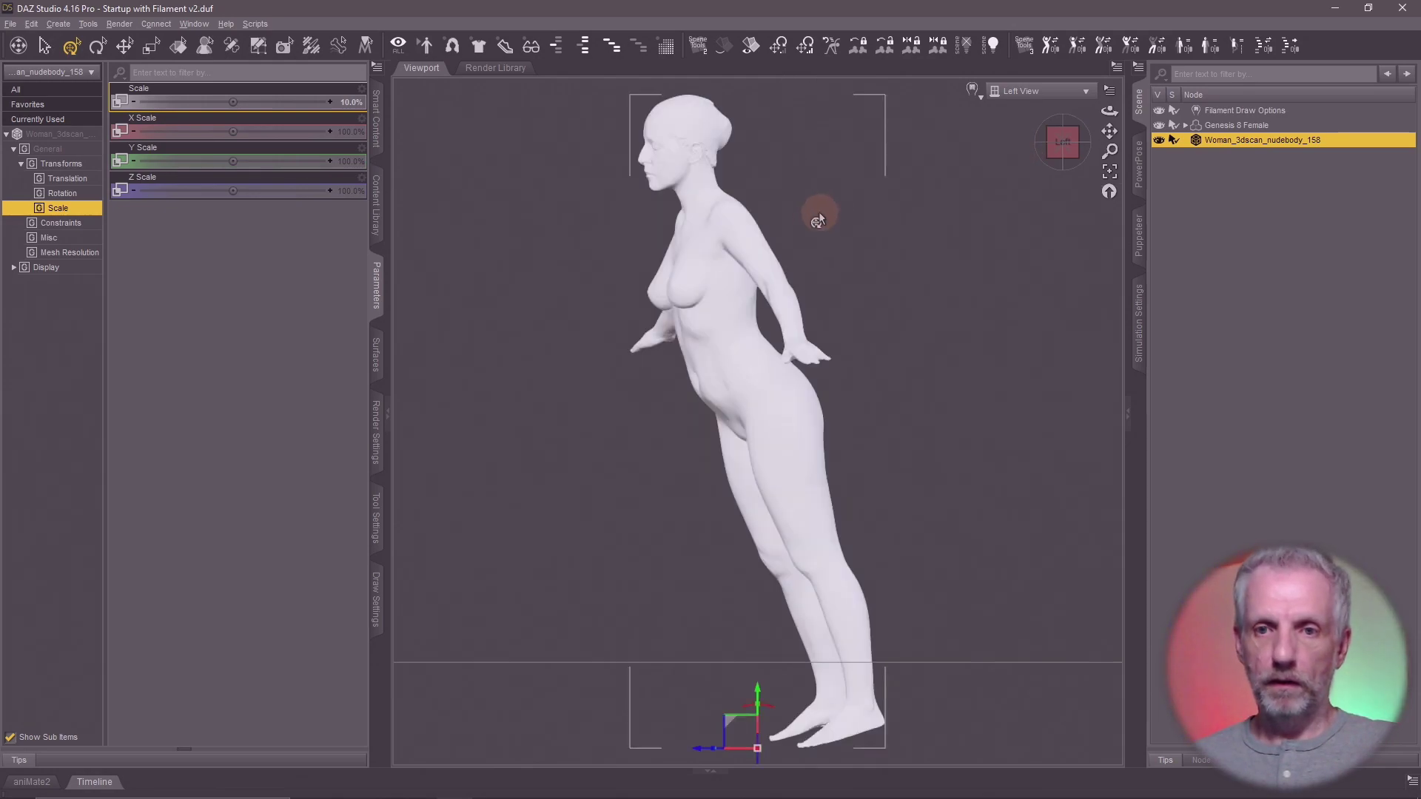
Step: Move the scan back onto the Genesis figure's position with its feet on the ground line
{"action": "scroll", "coordinate": [823, 313], "scroll_direction": "up", "scroll_amount": 3}
{"action": "scroll", "coordinate": [823, 313], "scroll_direction": "down", "scroll_amount": 6}
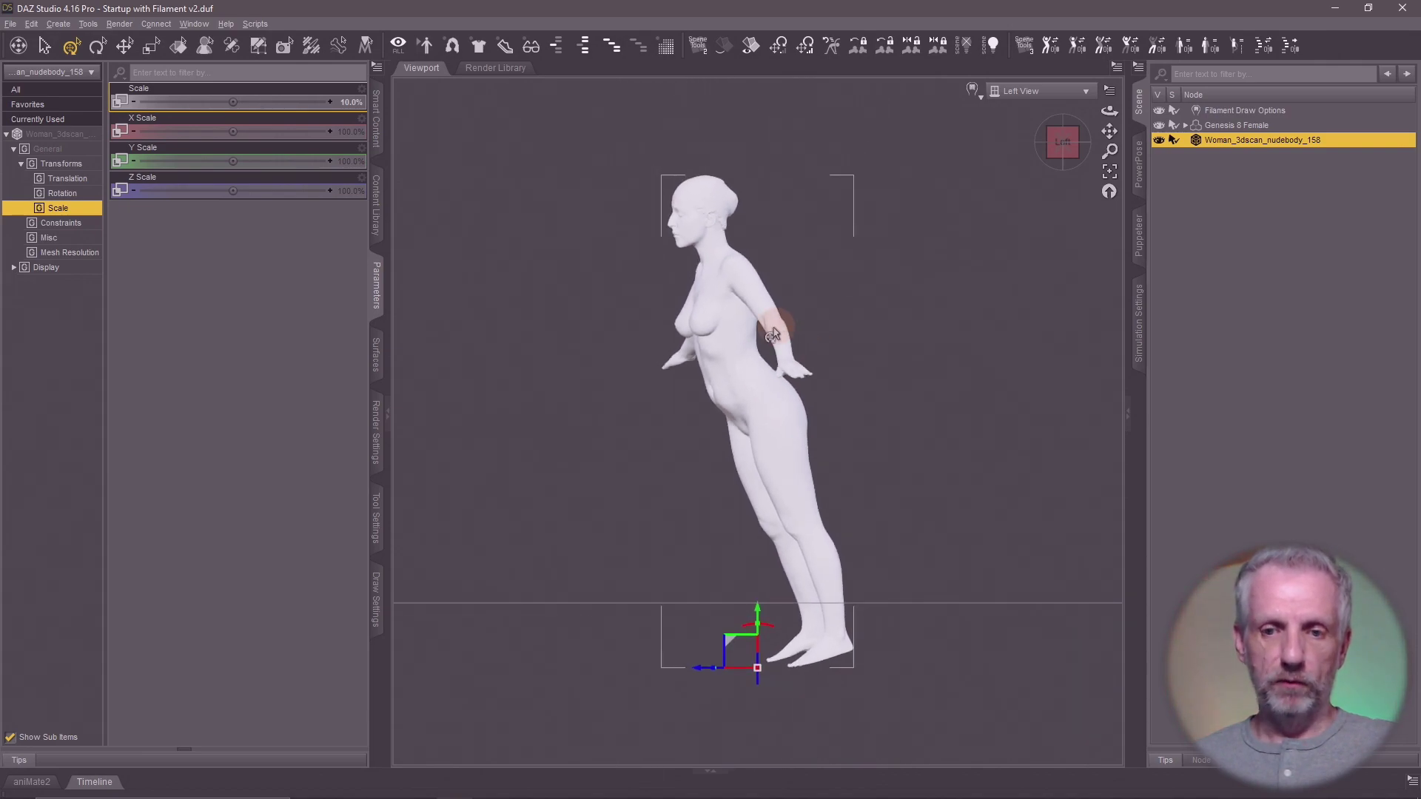
{"action": "middle_click_drag", "start_coordinate": [778, 326], "coordinate": [912, 353]}
{"action": "scroll", "coordinate": [777, 334], "scroll_direction": "down", "scroll_amount": 2}
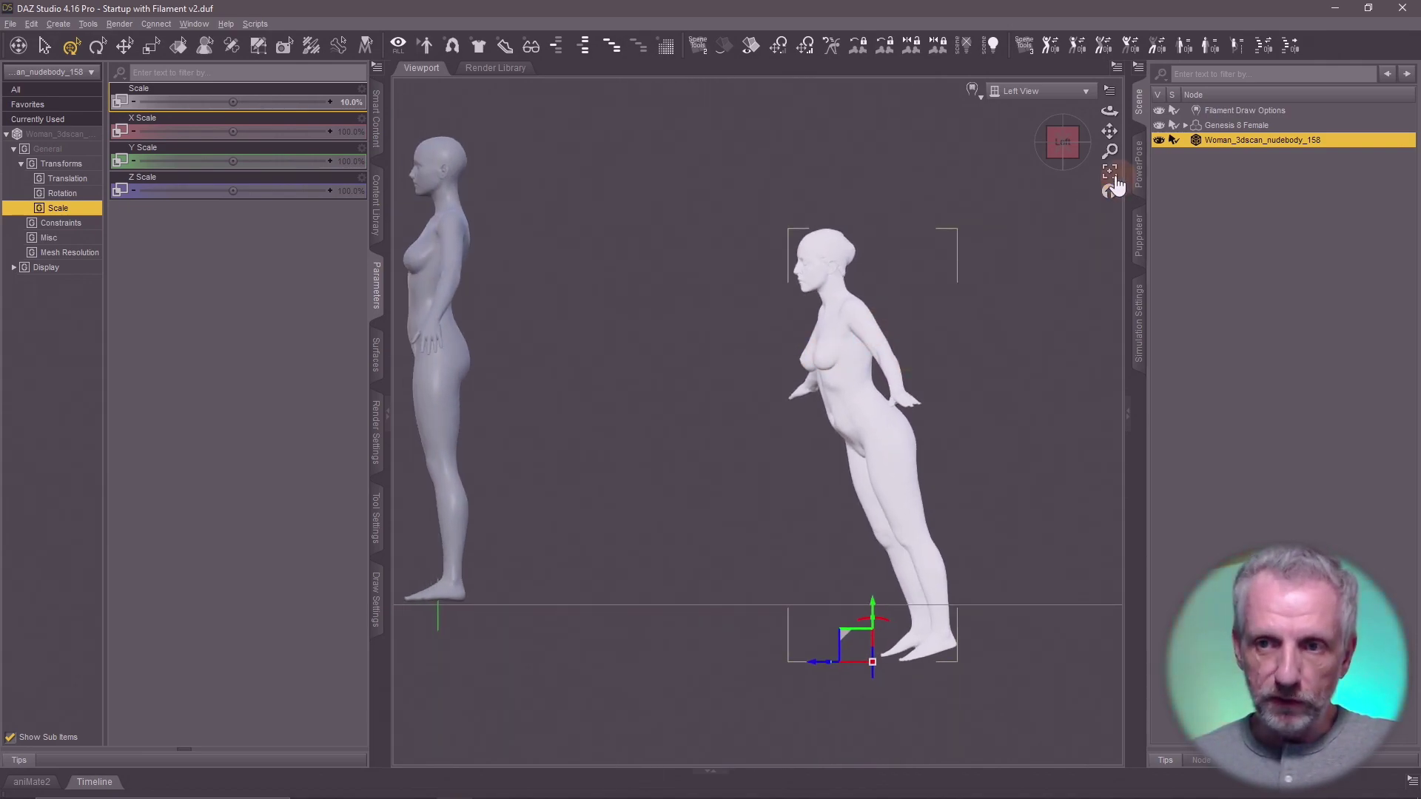
{"action": "middle_click_drag", "start_coordinate": [821, 357], "coordinate": [917, 379]}
{"action": "left_click", "coordinate": [928, 337]}
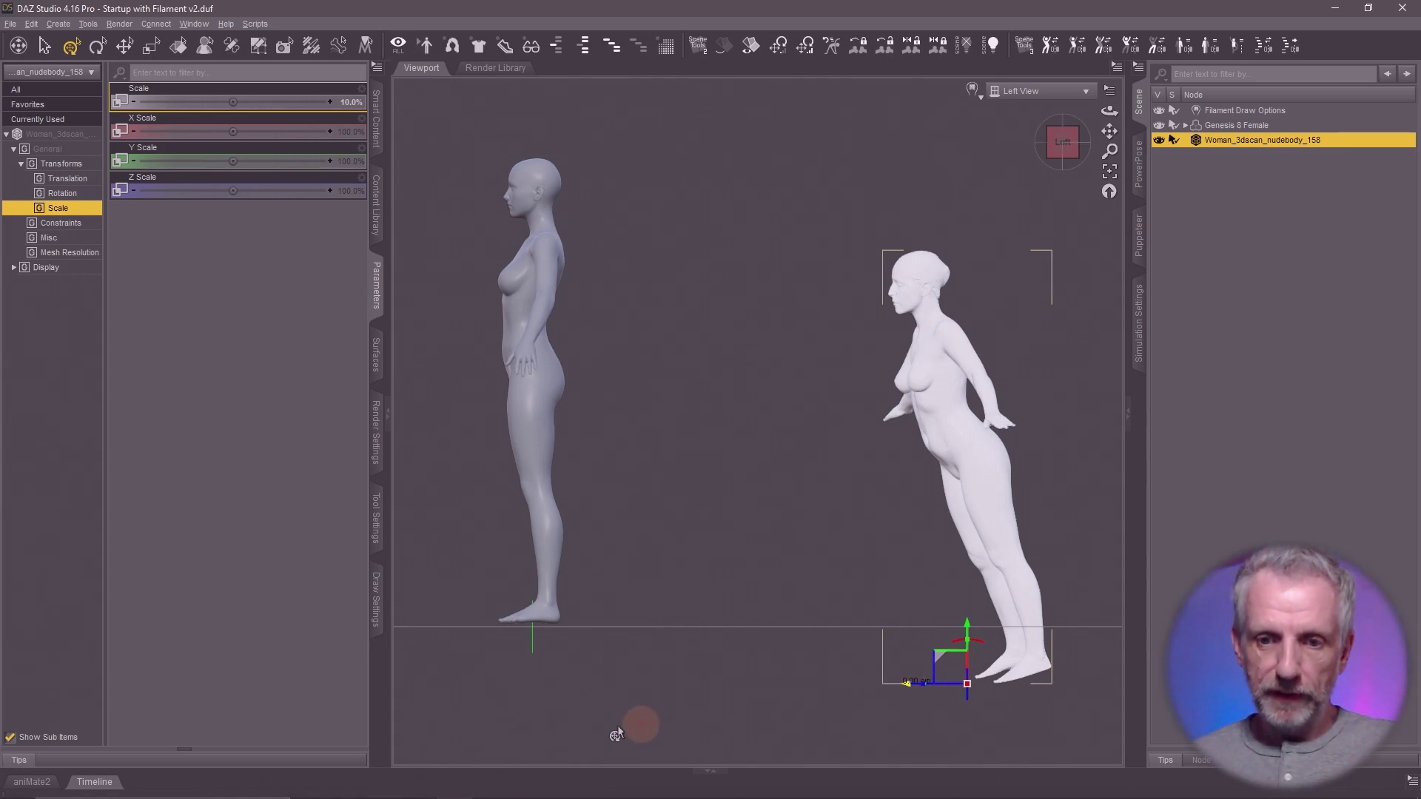
{"action": "left_click_drag", "start_coordinate": [478, 712], "coordinate": [540, 585]}
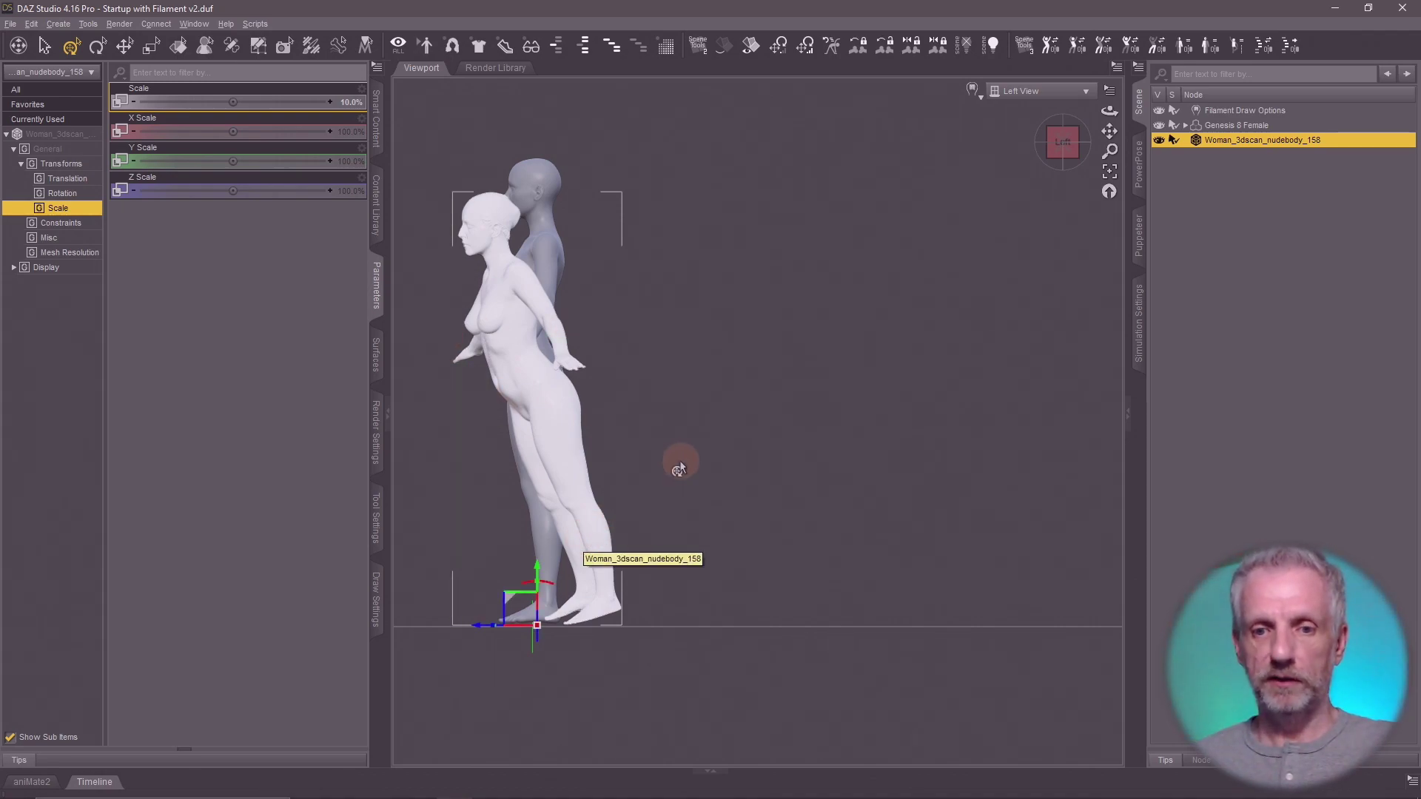
Step: Straighten the leaning scan by trying X Rotate values of -10 and -11 and settling on -12
{"action": "key", "text": "f"}
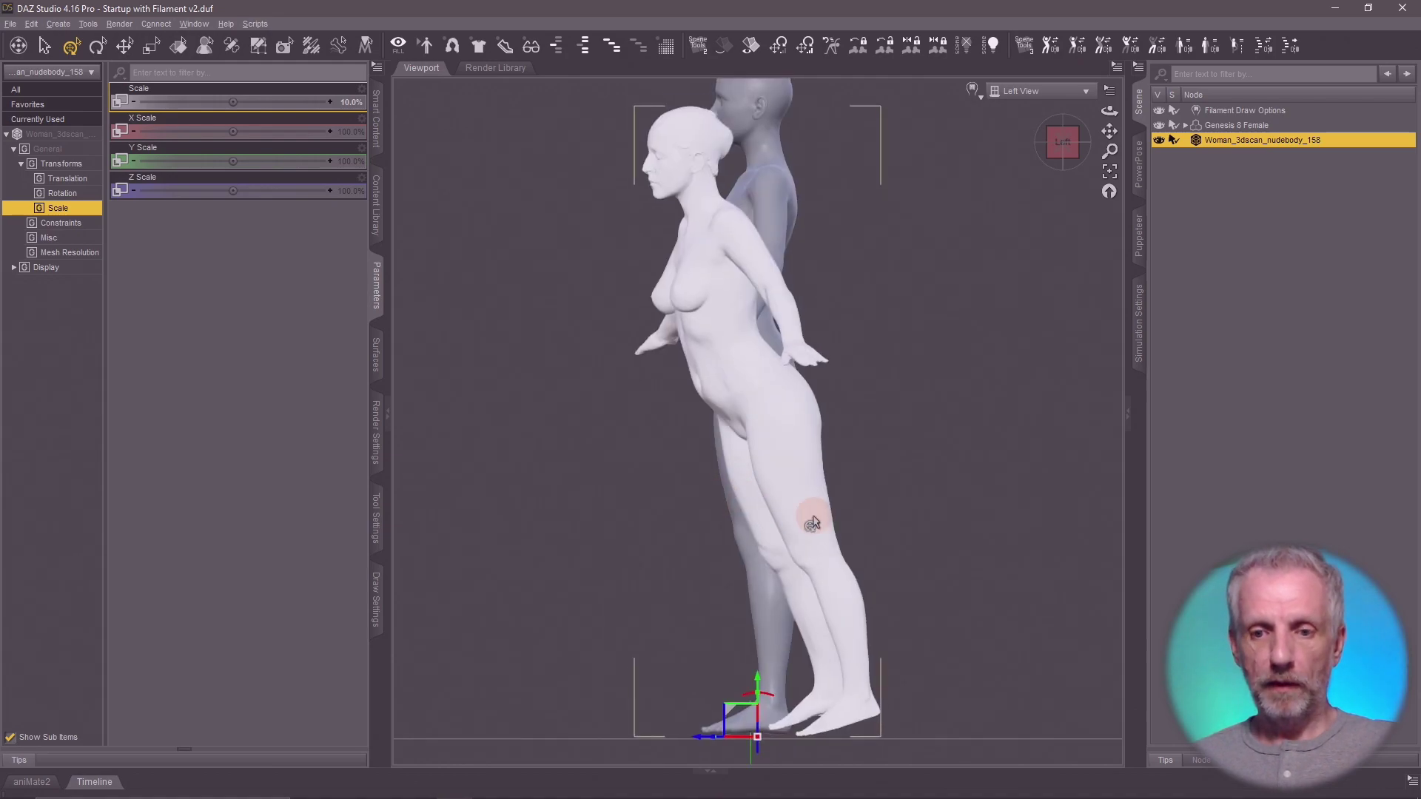
{"action": "scroll", "coordinate": [812, 523], "scroll_direction": "down", "scroll_amount": 2}
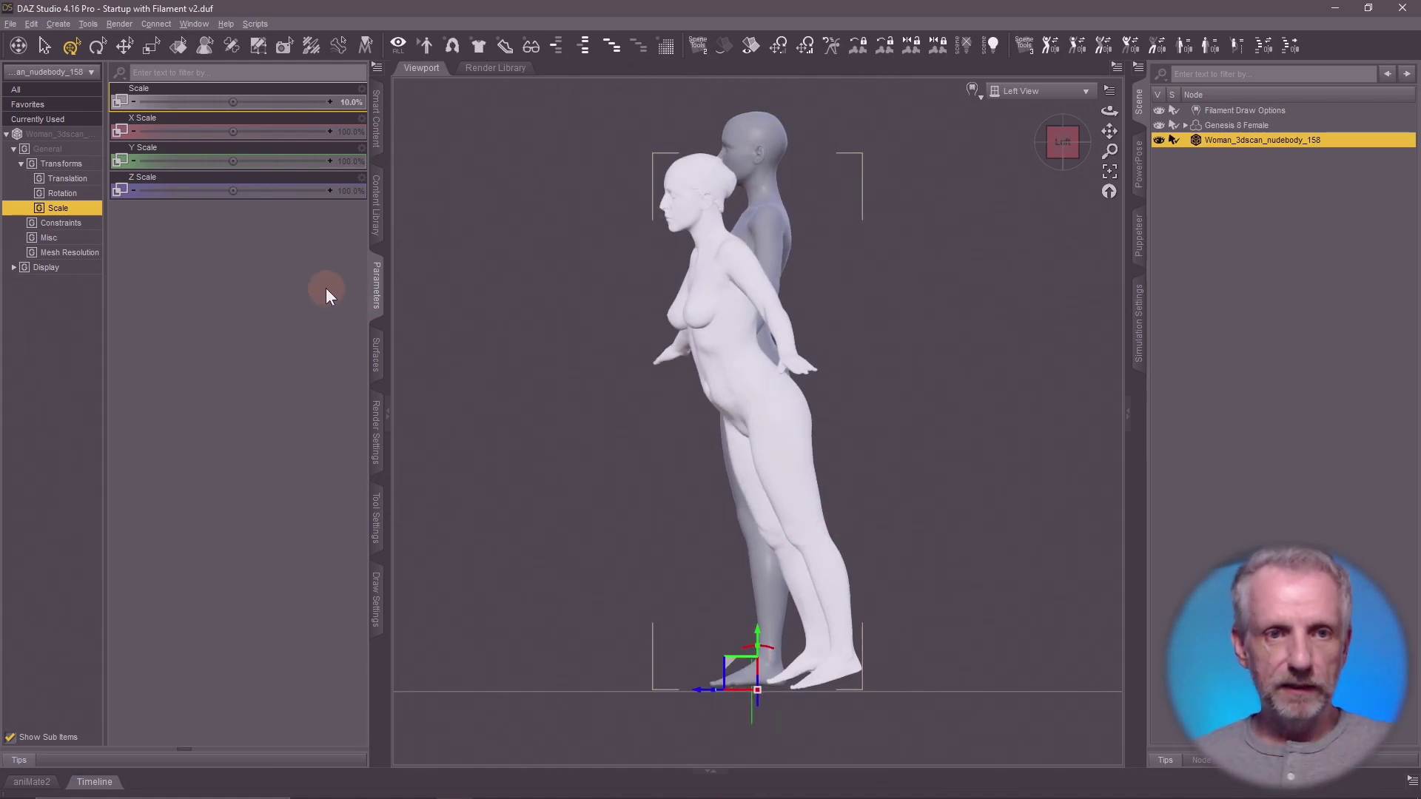
{"action": "left_click", "coordinate": [88, 195]}
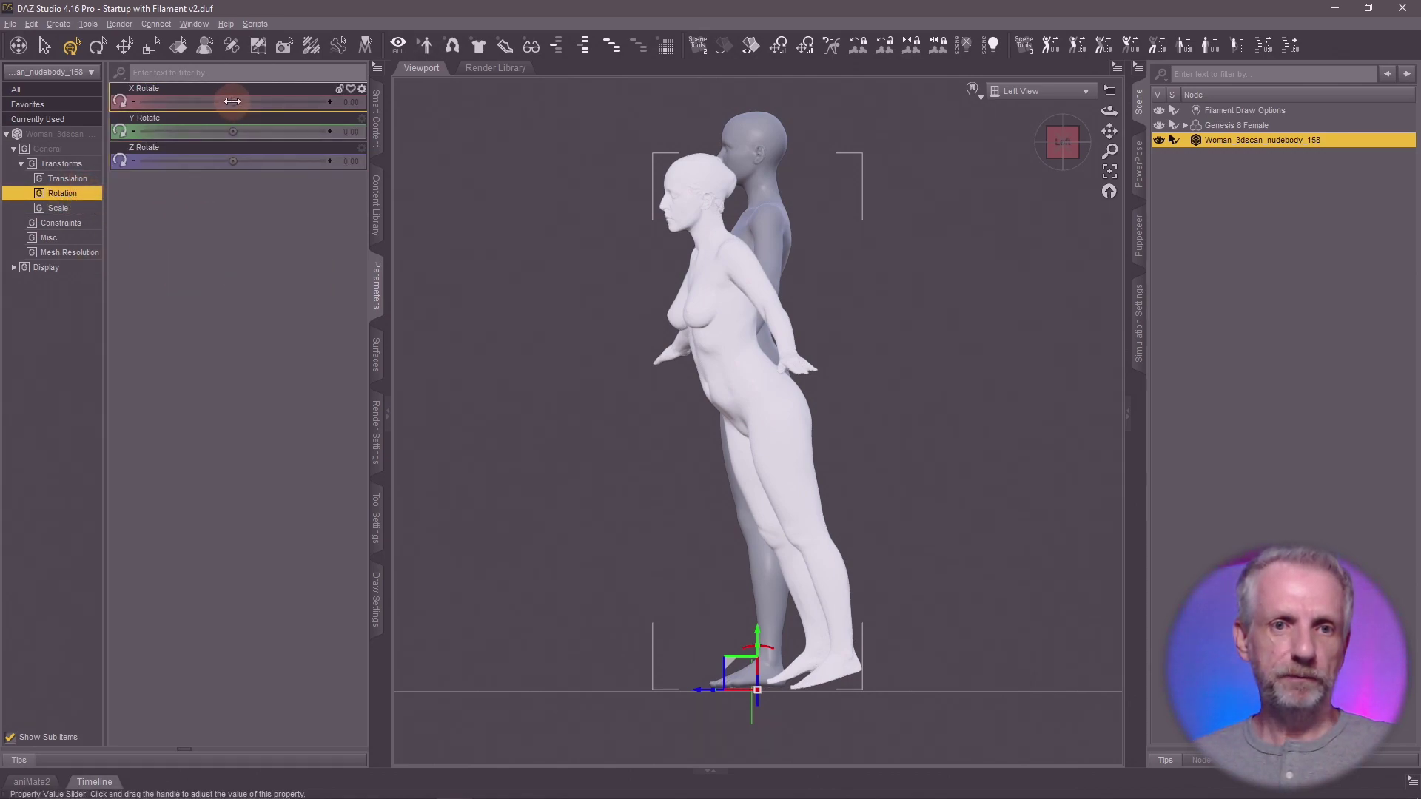
{"action": "mouse_move", "coordinate": [255, 101]}
{"action": "left_mouse_down"}
{"action": "mouse_move", "coordinate": [277, 102]}
{"action": "mouse_move", "coordinate": [232, 102]}
{"action": "left_mouse_up"}
{"action": "left_click", "coordinate": [351, 102]}
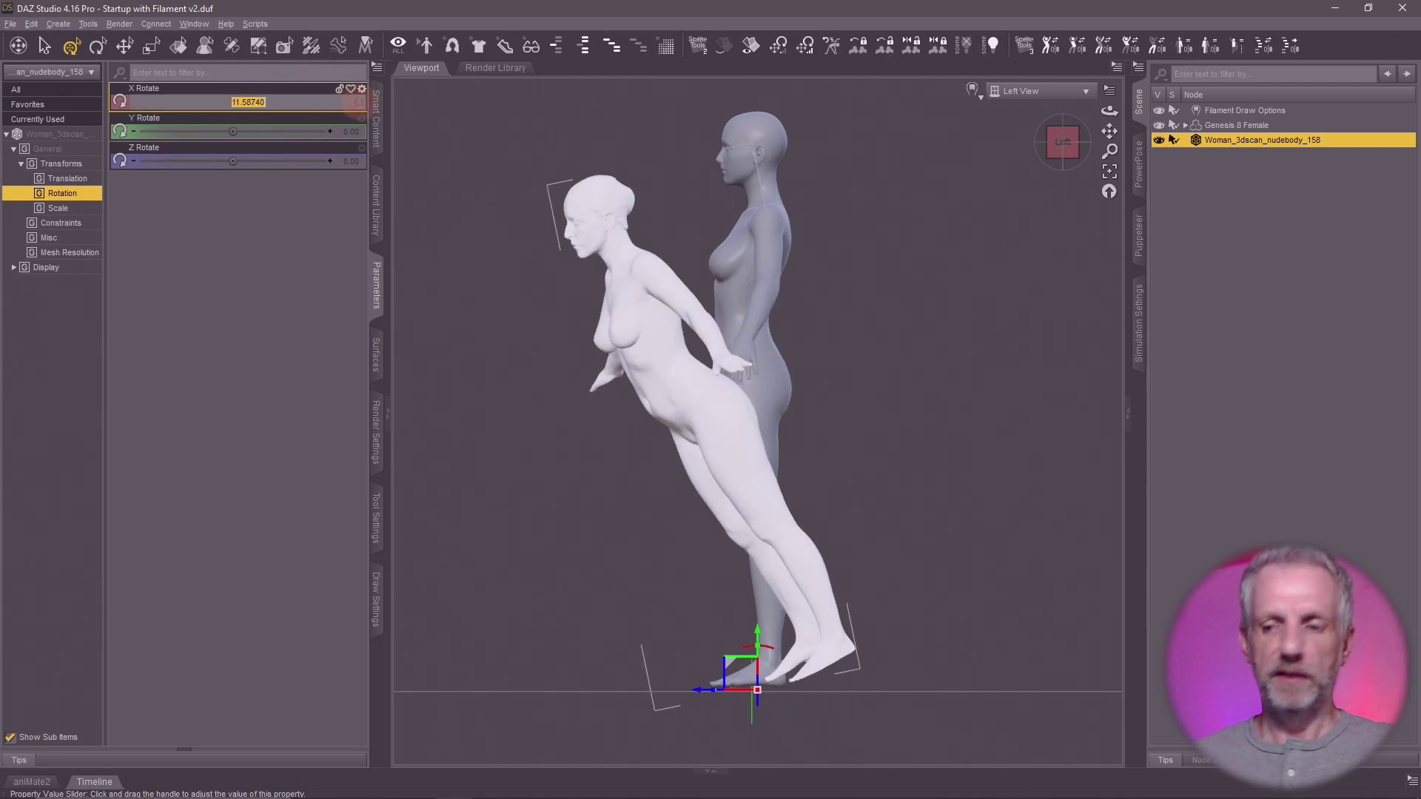
{"action": "type", "text": "-"}
{"action": "key", "text": "Return"}
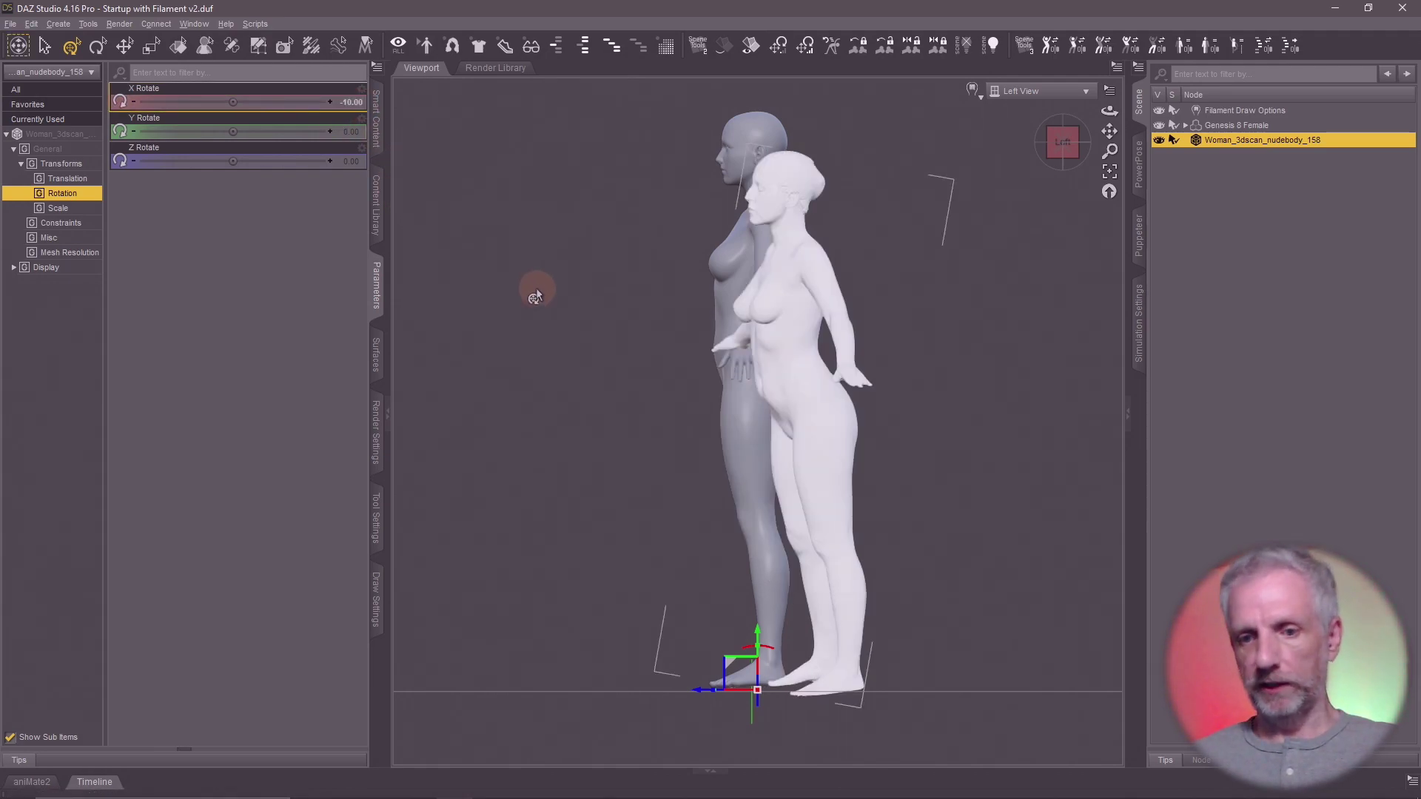
{"action": "left_click", "coordinate": [352, 102]}
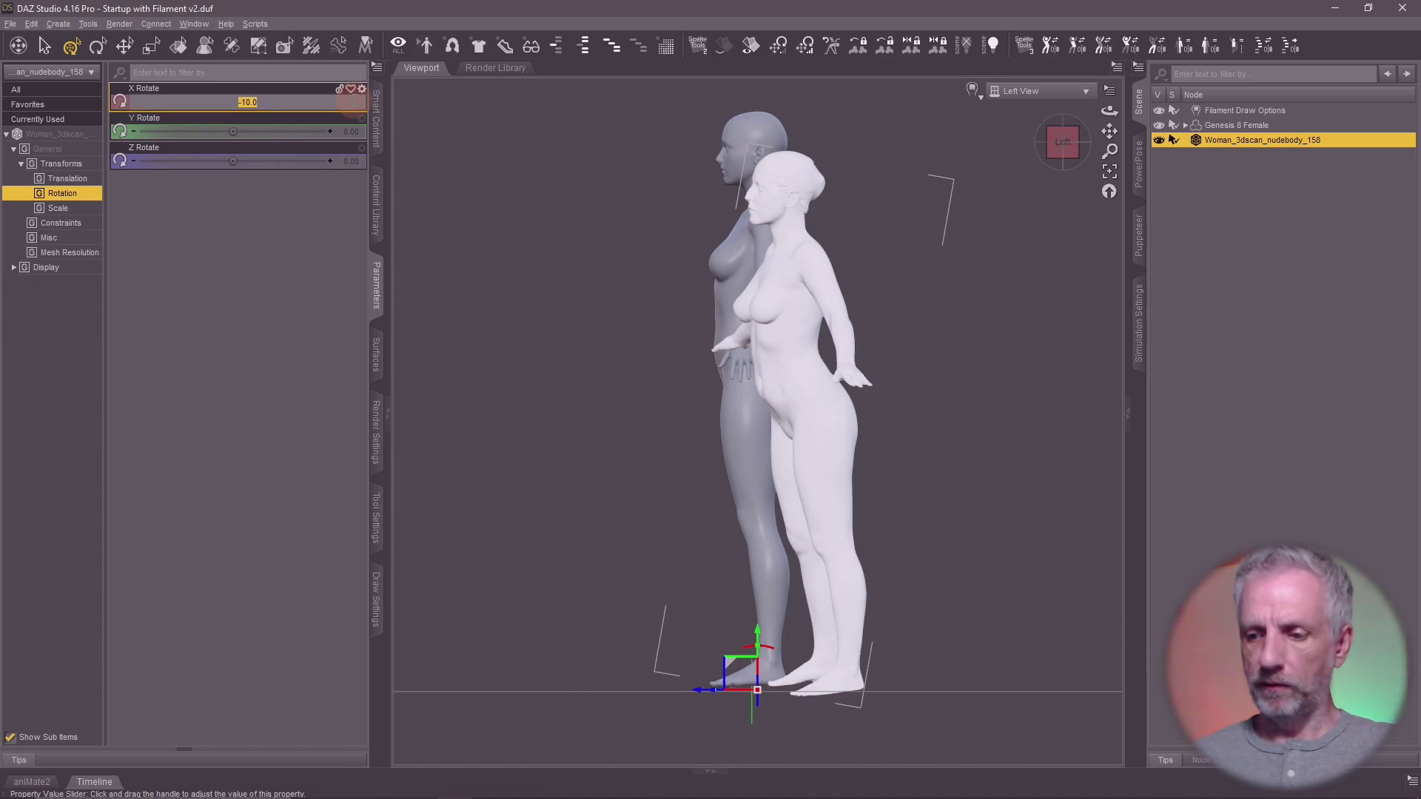
{"action": "type", "text": "-11"}
{"action": "key", "text": "Return"}
{"action": "type", "text": "-12"}
{"action": "key", "text": "Return"}
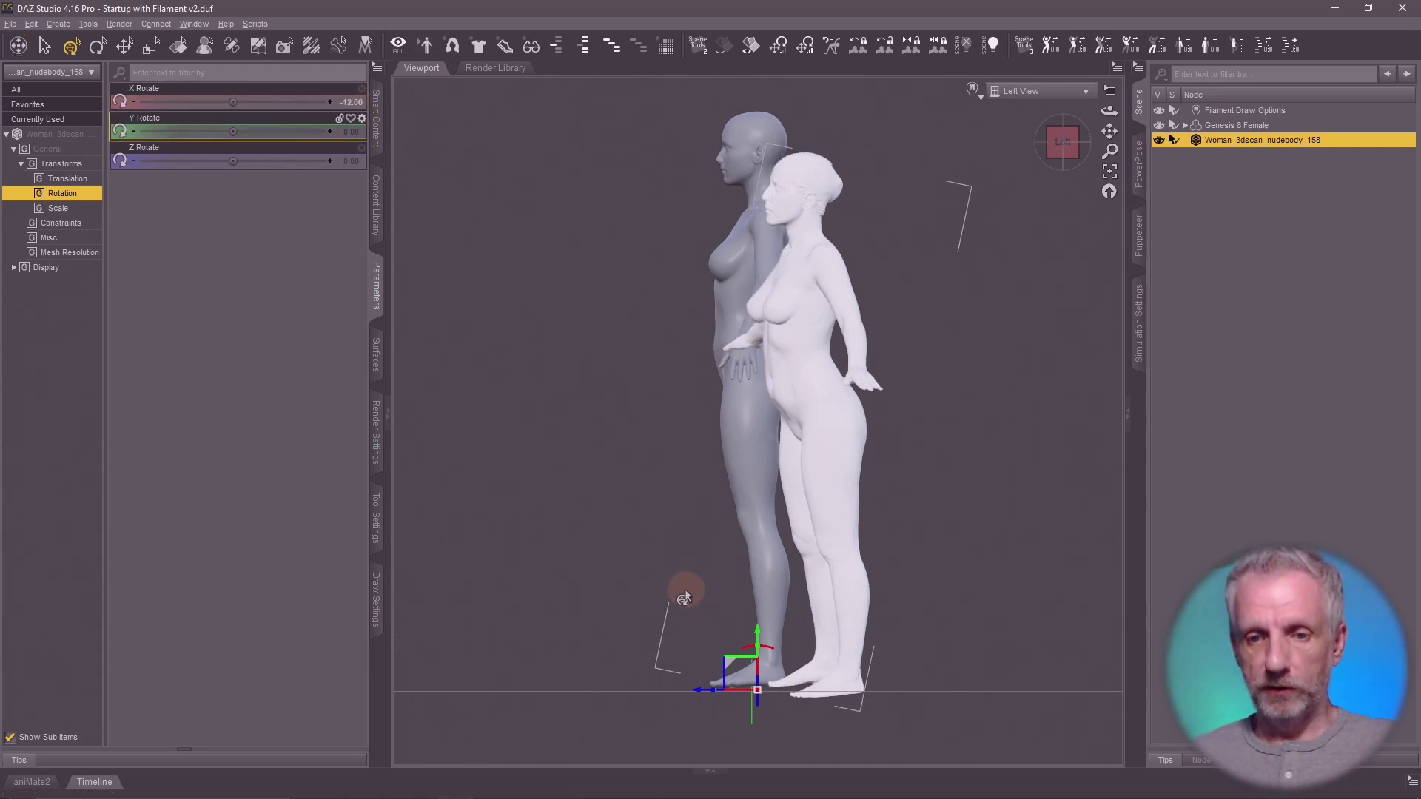
Step: Move the scan forward in the Left View and sideways in the Front View so it overlaps the Genesis figure
{"action": "left_click_drag", "start_coordinate": [675, 700], "coordinate": [657, 690]}
{"action": "left_click", "coordinate": [1082, 91]}
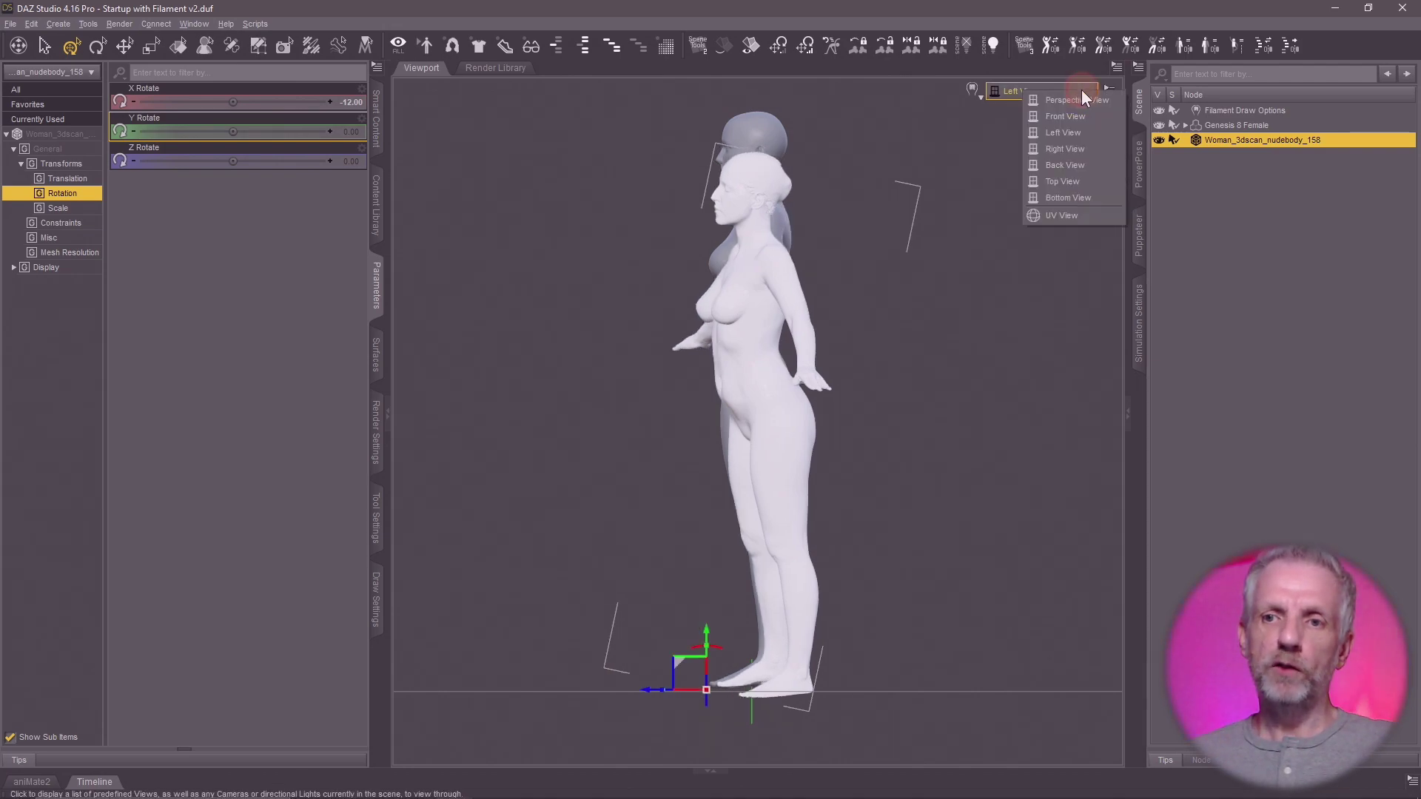
{"action": "left_click", "coordinate": [1111, 117]}
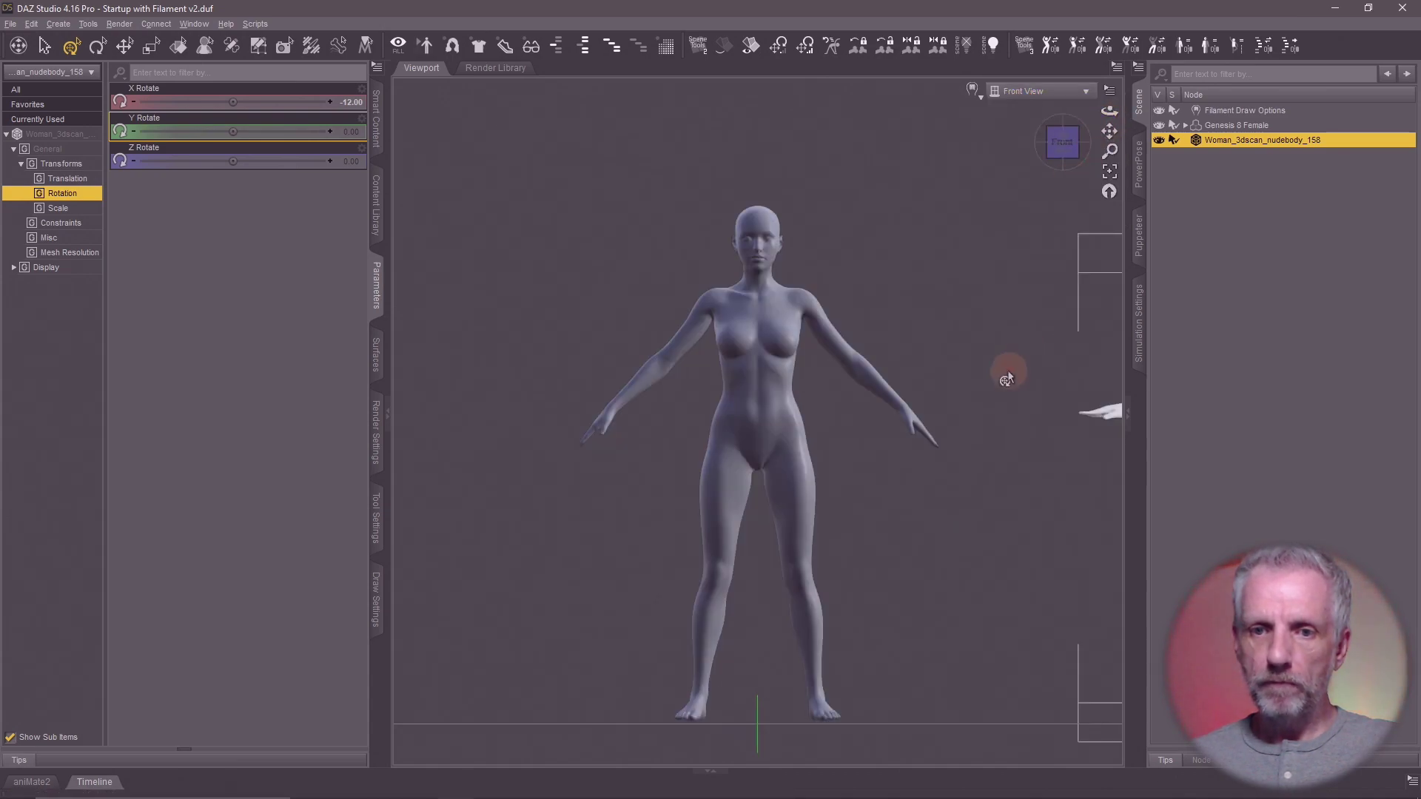
{"action": "scroll", "coordinate": [1011, 543], "scroll_direction": "down", "scroll_amount": 5}
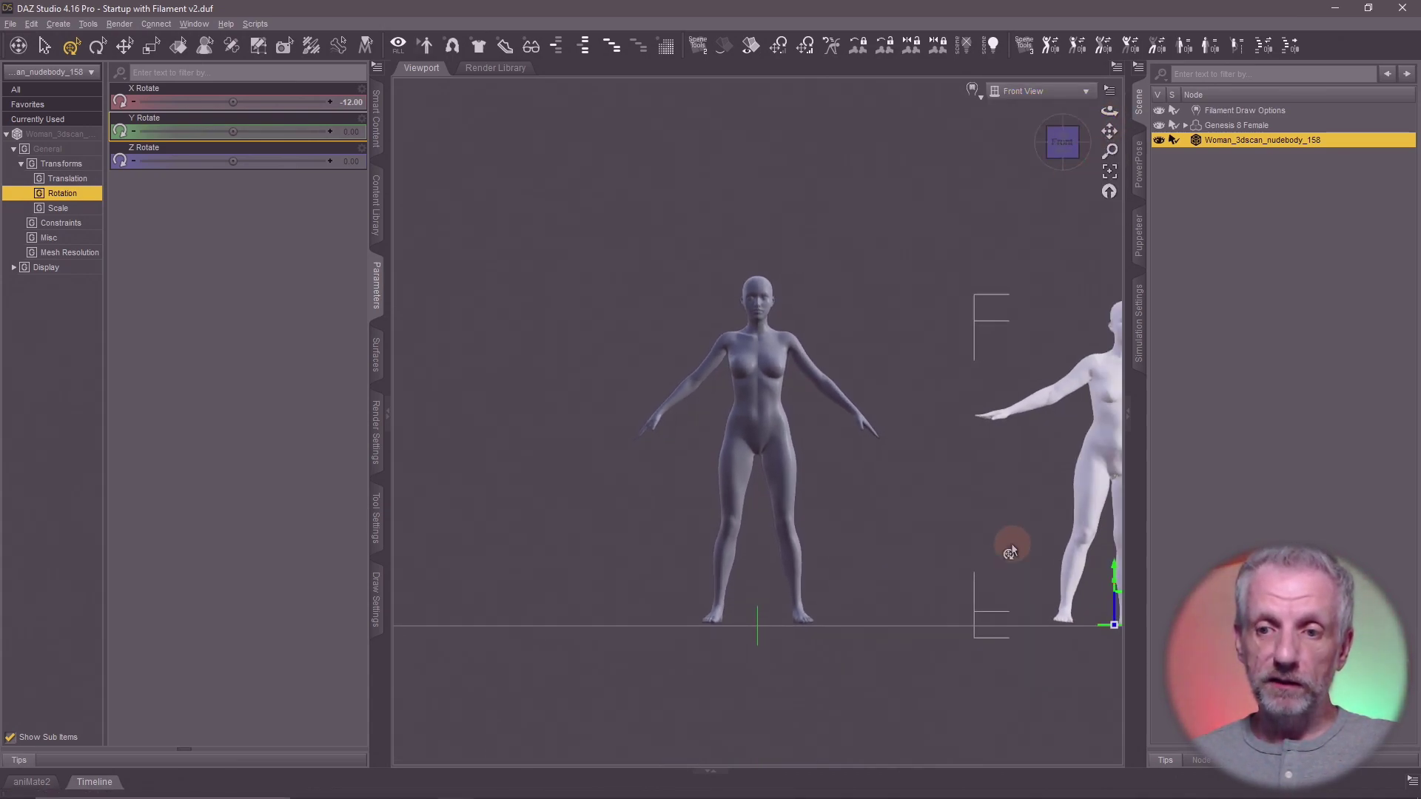
{"action": "middle_click_drag", "start_coordinate": [1012, 546], "coordinate": [878, 570]}
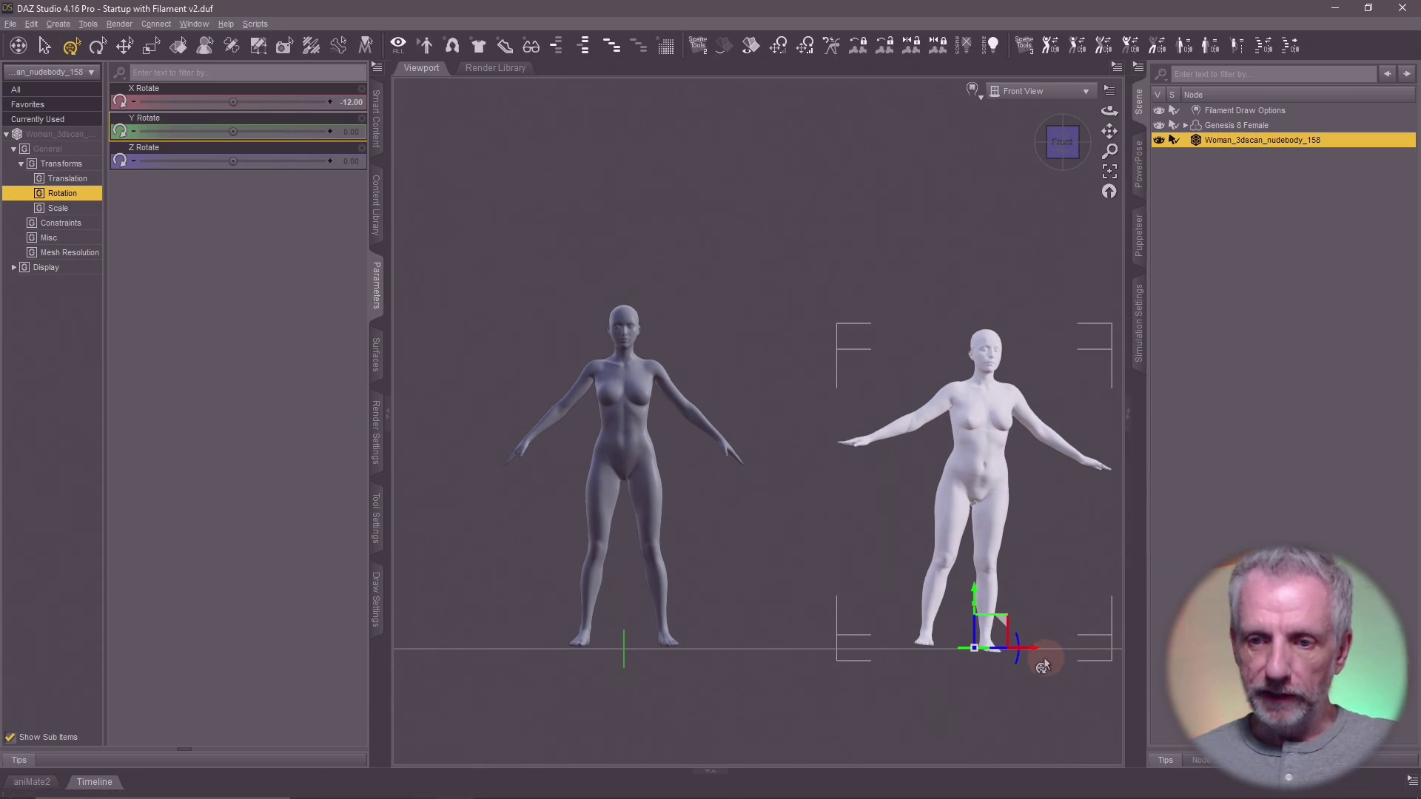
{"action": "left_click_drag", "start_coordinate": [1036, 652], "coordinate": [673, 653]}
{"action": "key", "text": "ctrl+f"}
{"action": "left_click_drag", "start_coordinate": [842, 745], "coordinate": [866, 743]}
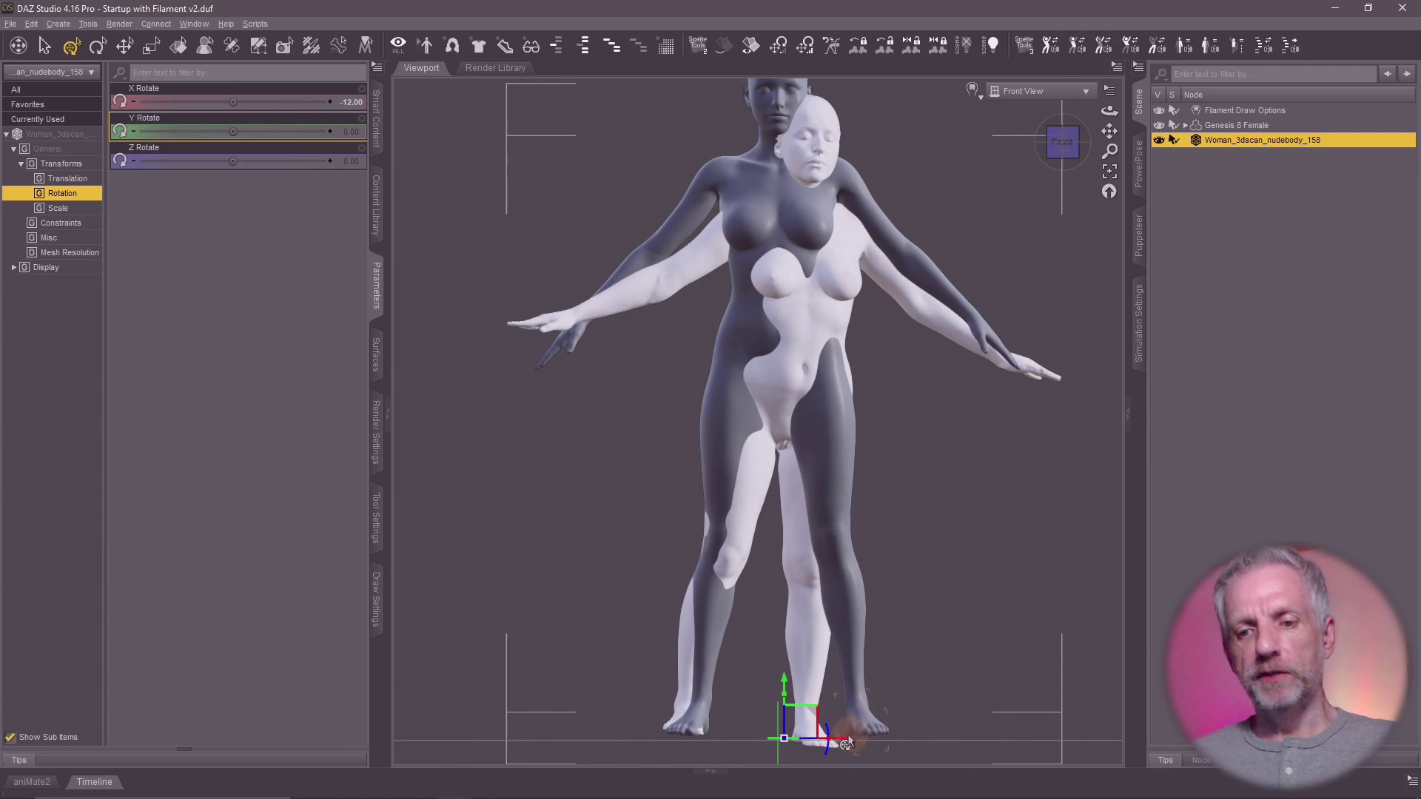
{"action": "left_click_drag", "start_coordinate": [846, 746], "coordinate": [874, 747]}
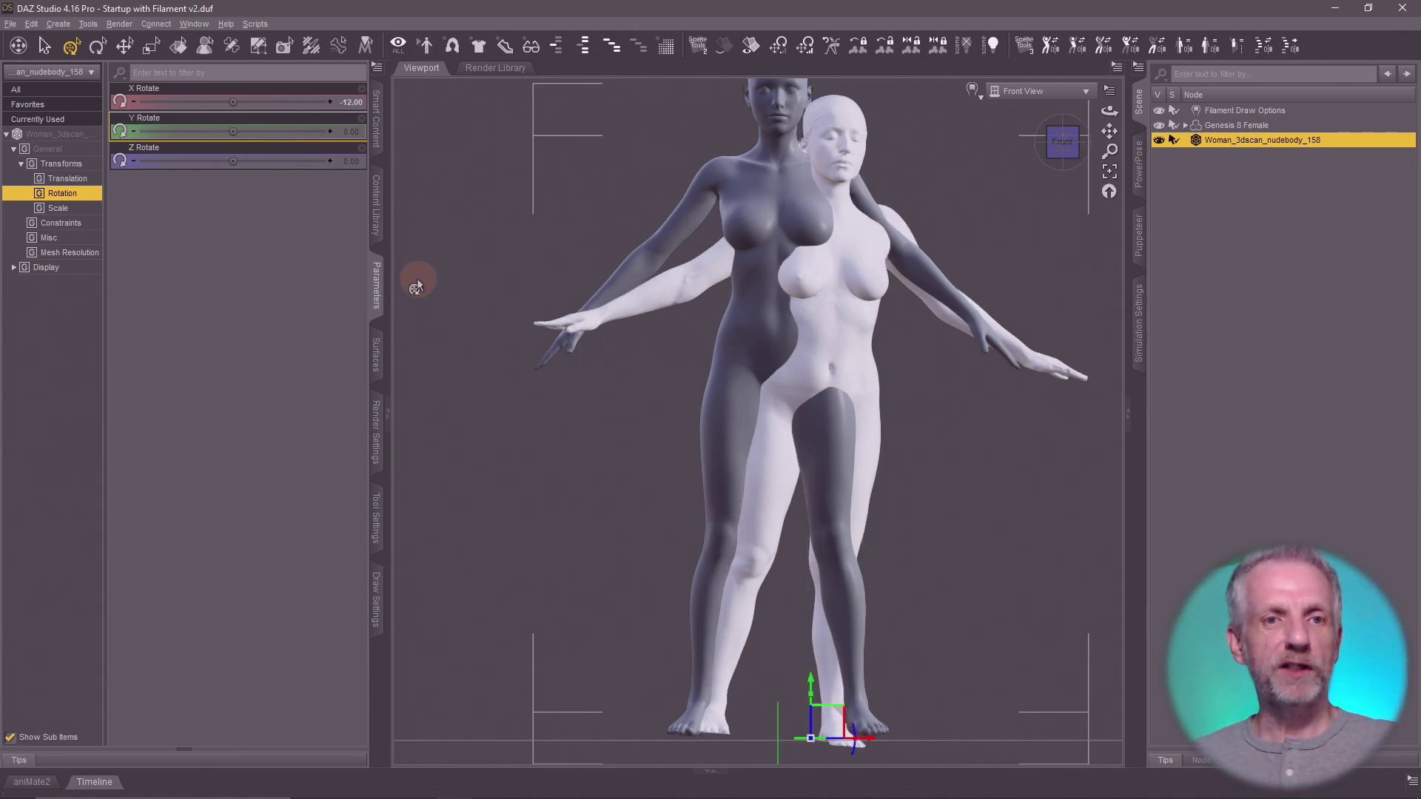
Step: Set the Universal tool to Use World Coordinates and set the scan's Z Rotate to 5
{"action": "left_click", "coordinate": [352, 148]}
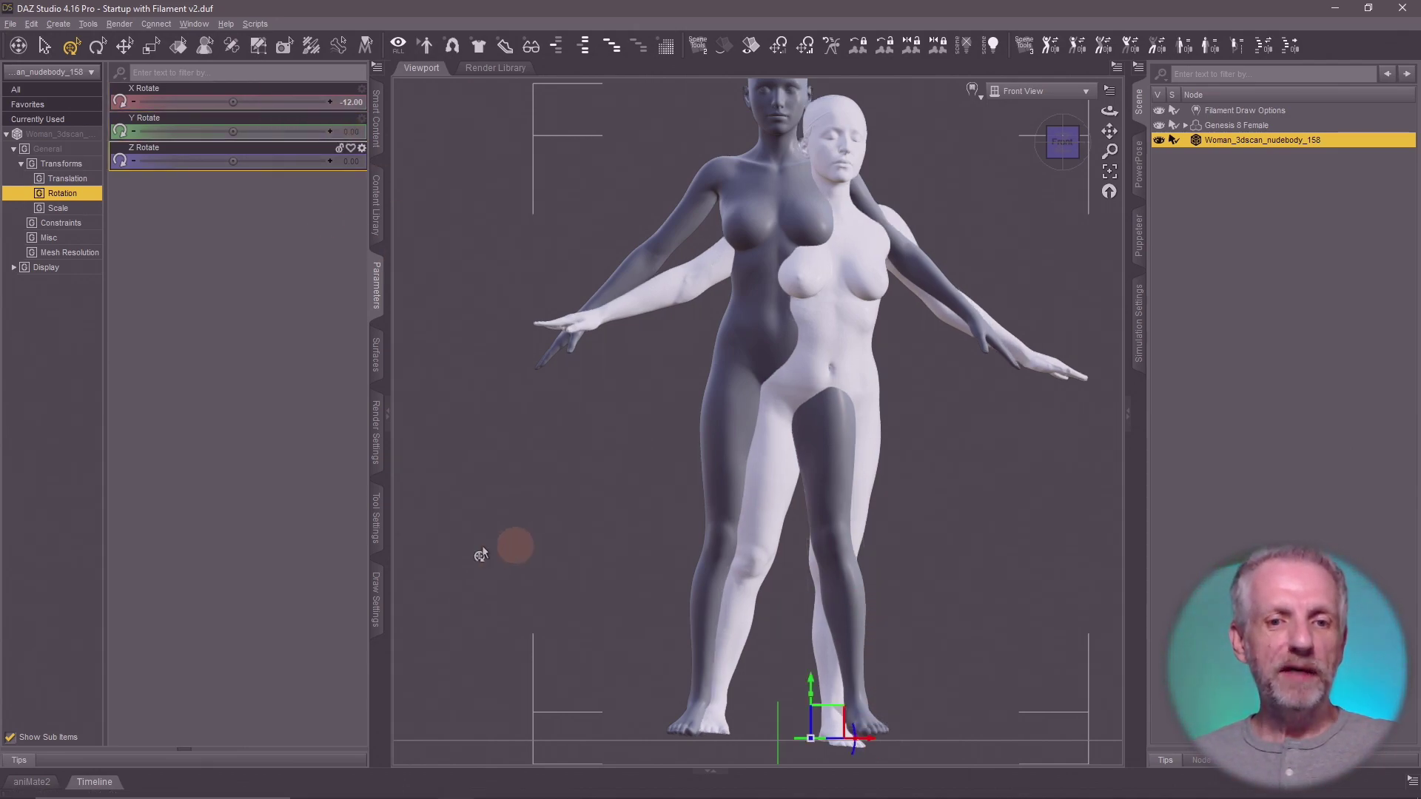
{"action": "left_click", "coordinate": [378, 527]}
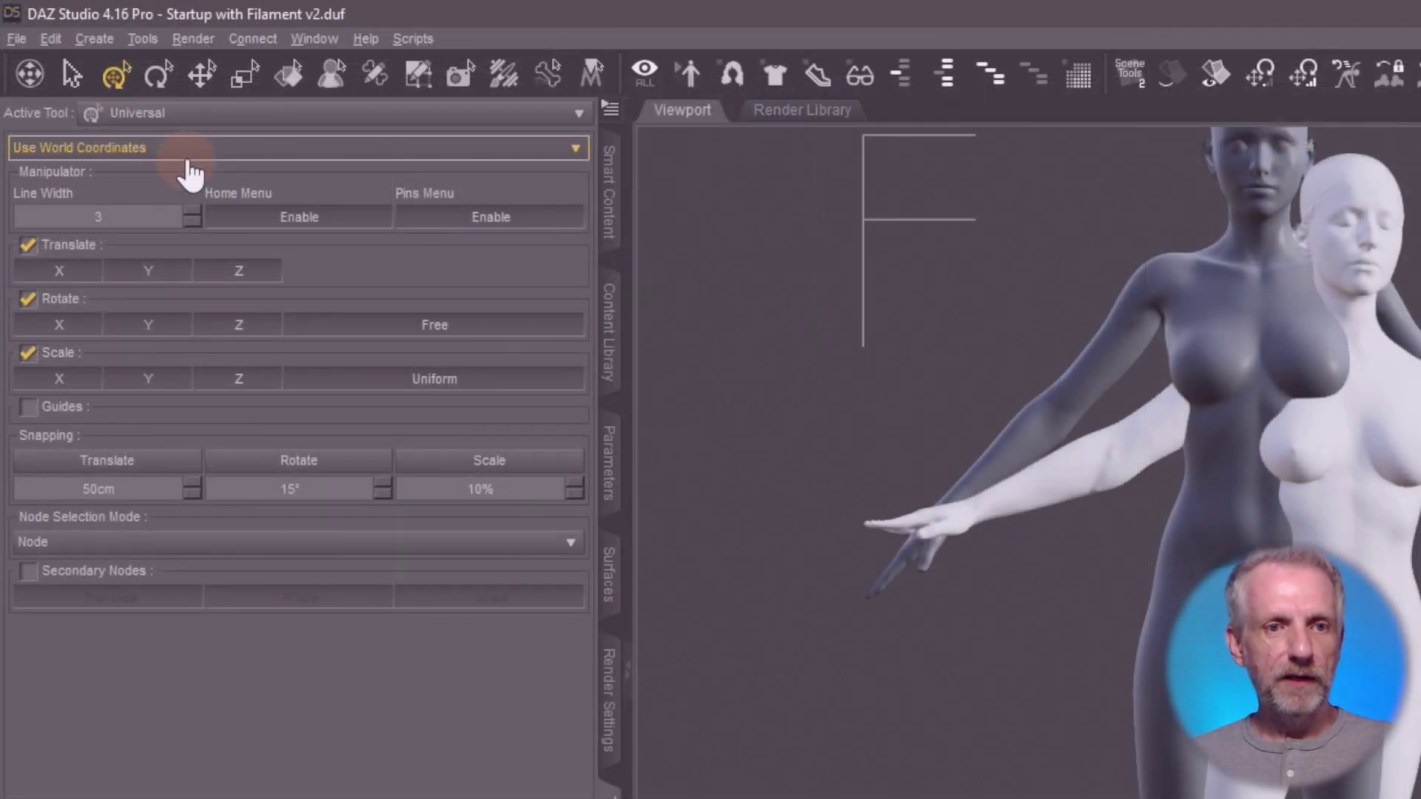
{"action": "left_click", "coordinate": [188, 157]}
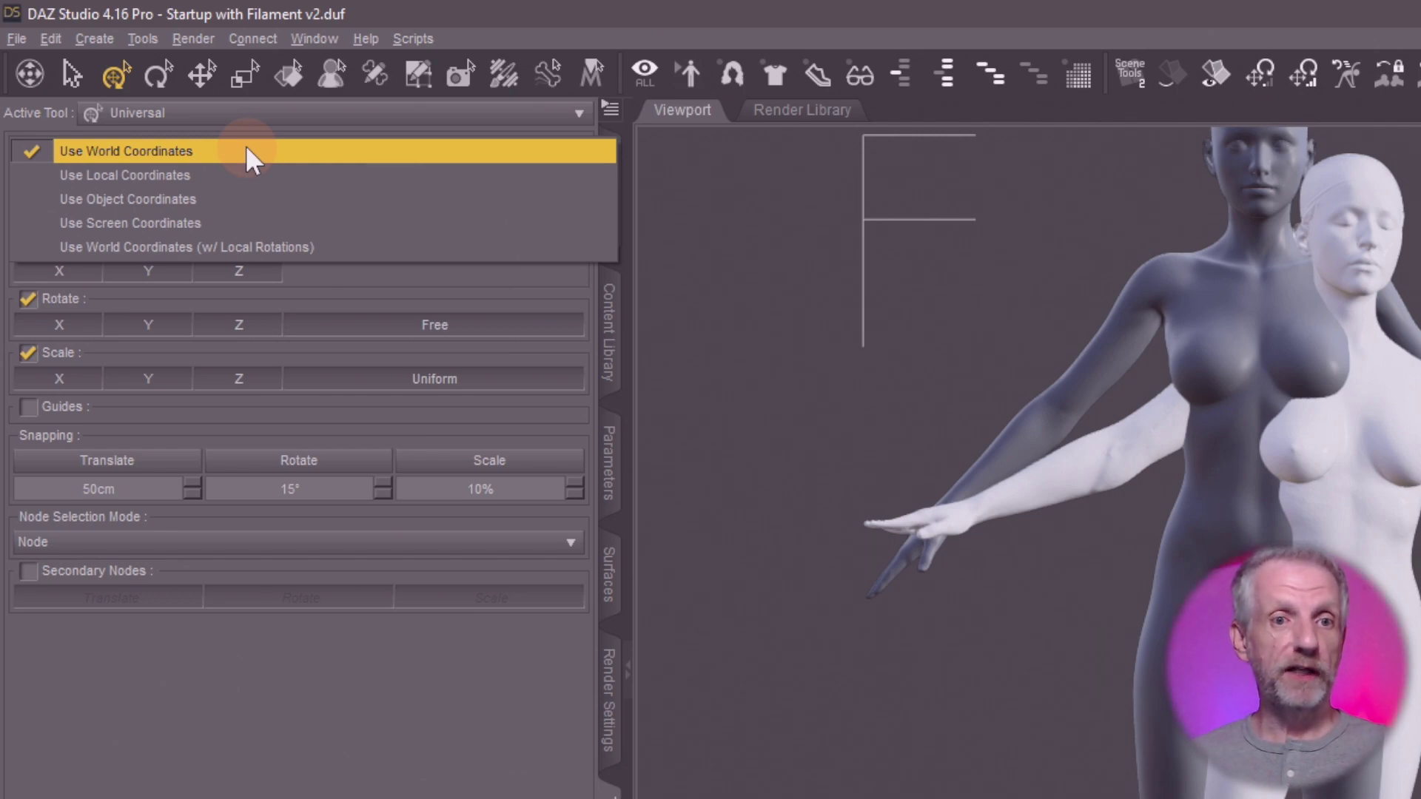
{"action": "left_click", "coordinate": [309, 154]}
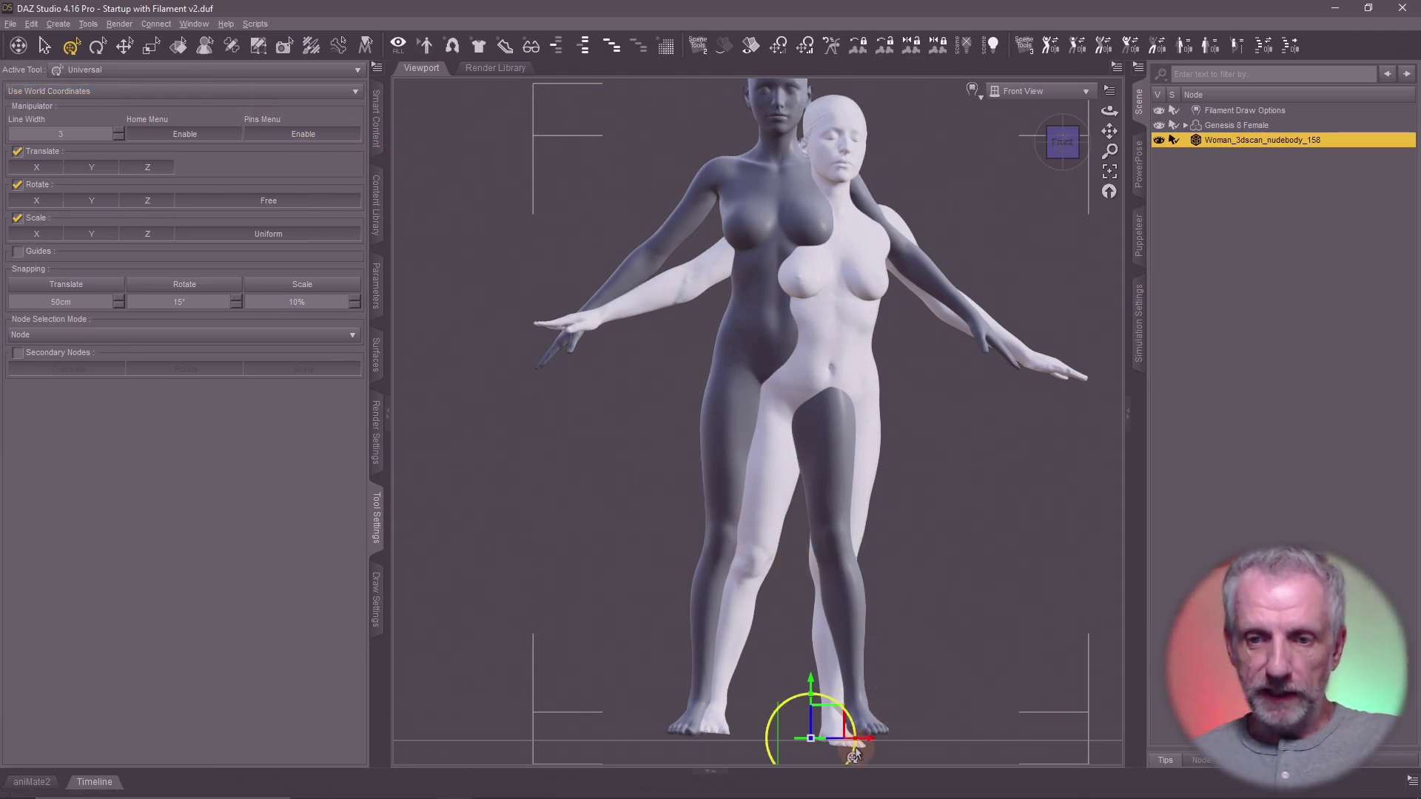
{"action": "left_click", "coordinate": [376, 285]}
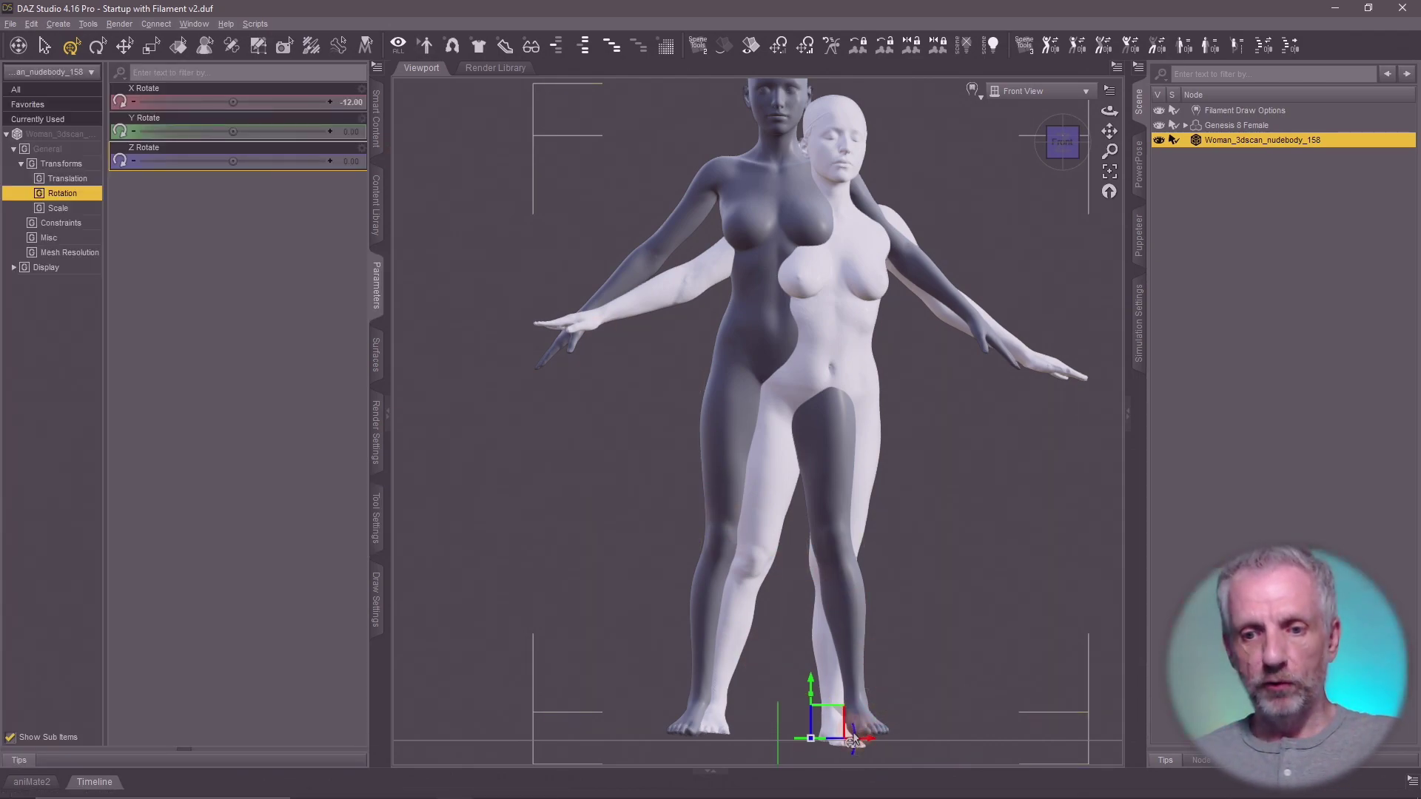
{"action": "left_click_drag", "start_coordinate": [855, 733], "coordinate": [432, 271]}
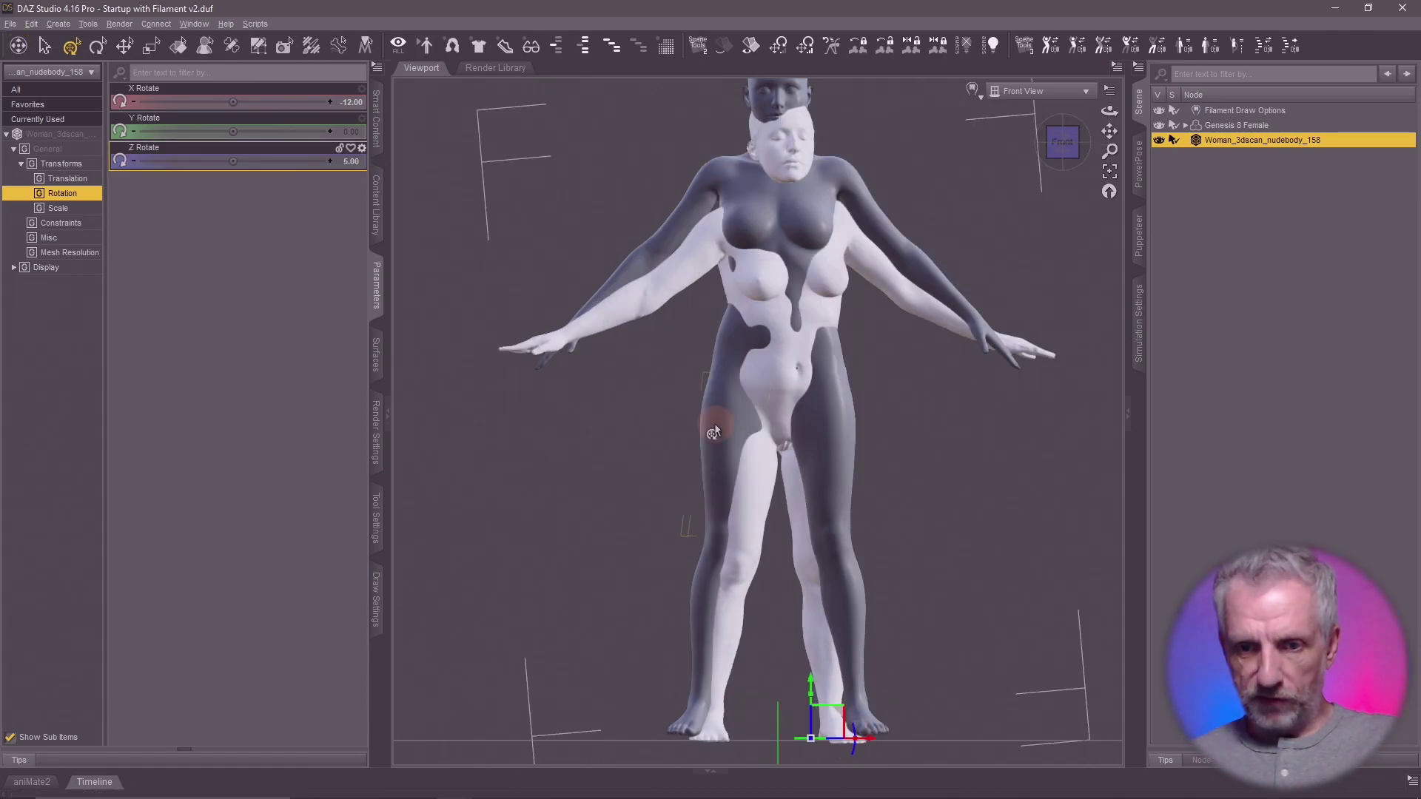
Step: Raise the scan slightly in the Front View so its feet are level with the Genesis figure's feet
{"action": "middle_click_drag", "start_coordinate": [802, 578], "coordinate": [773, 527]}
{"action": "scroll", "coordinate": [800, 585], "scroll_direction": "up", "scroll_amount": 6}
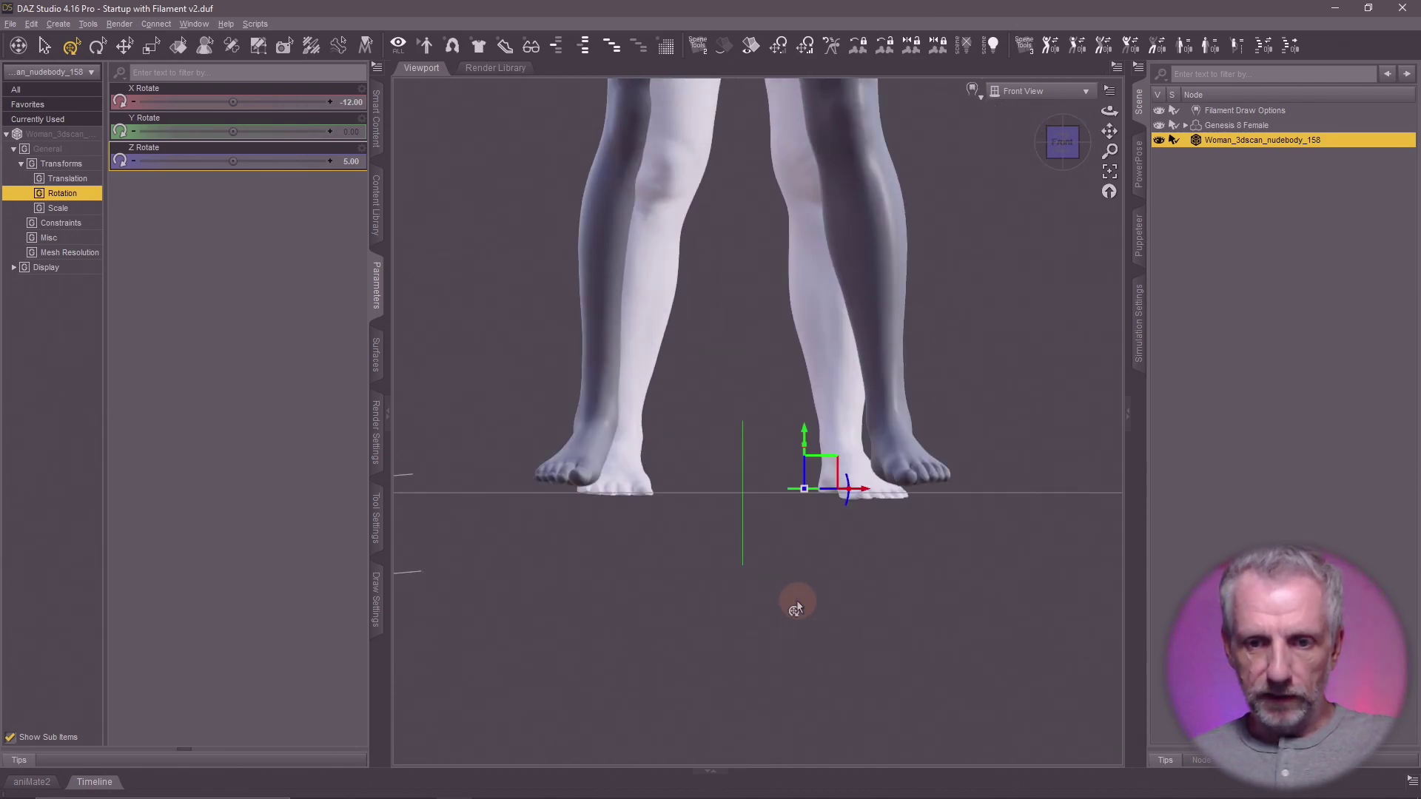
{"action": "scroll", "coordinate": [771, 583], "scroll_direction": "up", "scroll_amount": 3}
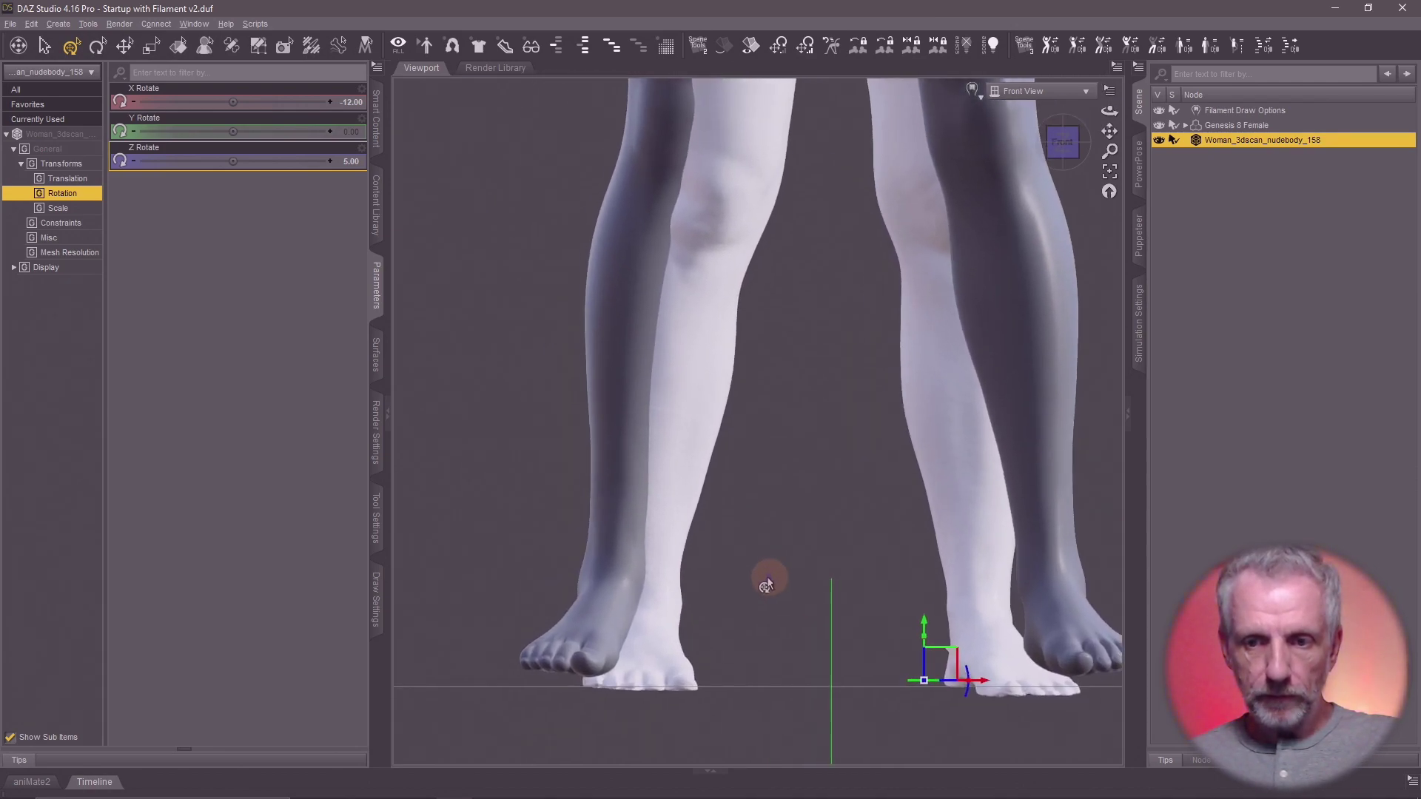
{"action": "middle_click_drag", "start_coordinate": [767, 578], "coordinate": [734, 582]}
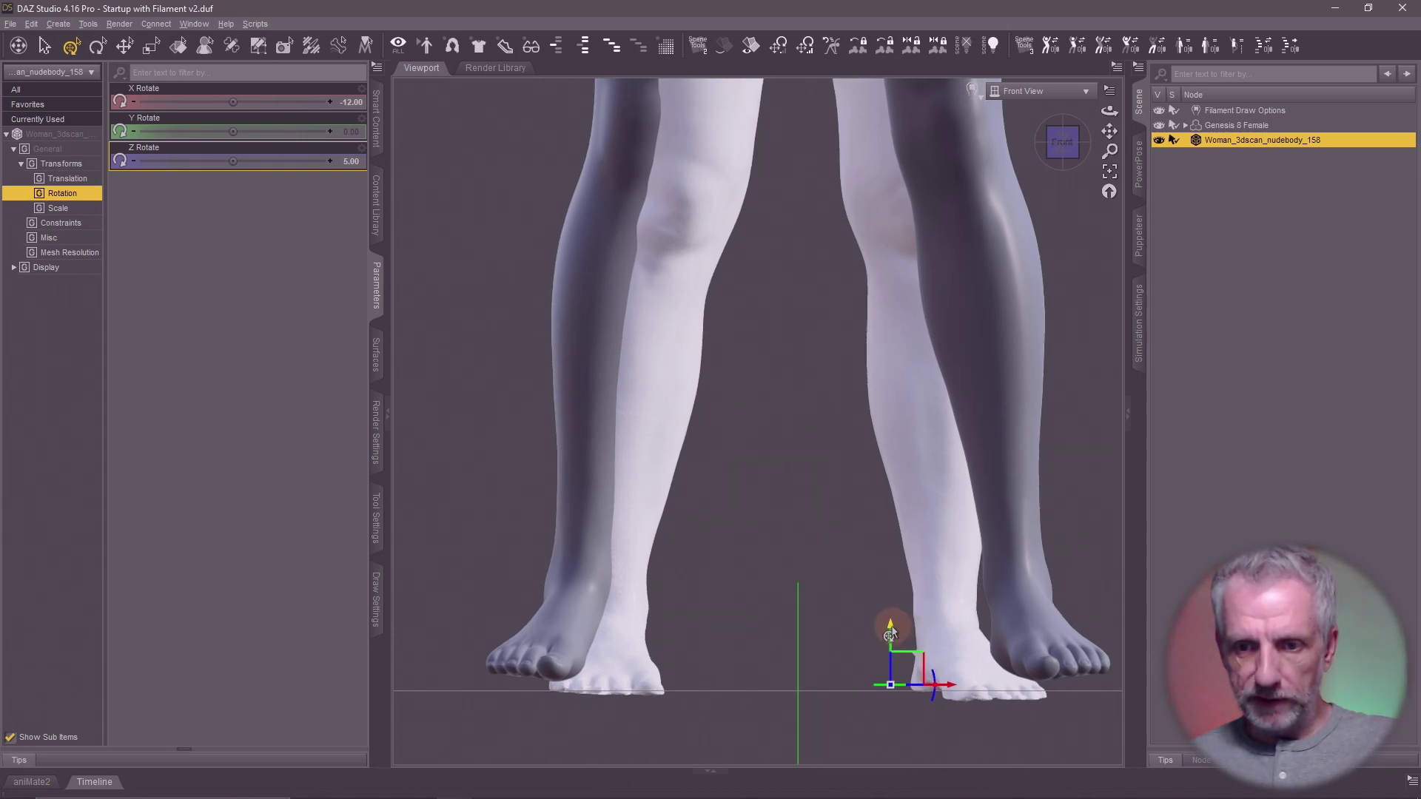
{"action": "left_click_drag", "start_coordinate": [891, 625], "coordinate": [891, 621]}
{"action": "left_click_drag", "start_coordinate": [890, 615], "coordinate": [889, 604]}
{"action": "scroll", "coordinate": [864, 546], "scroll_direction": "up", "scroll_amount": 5}
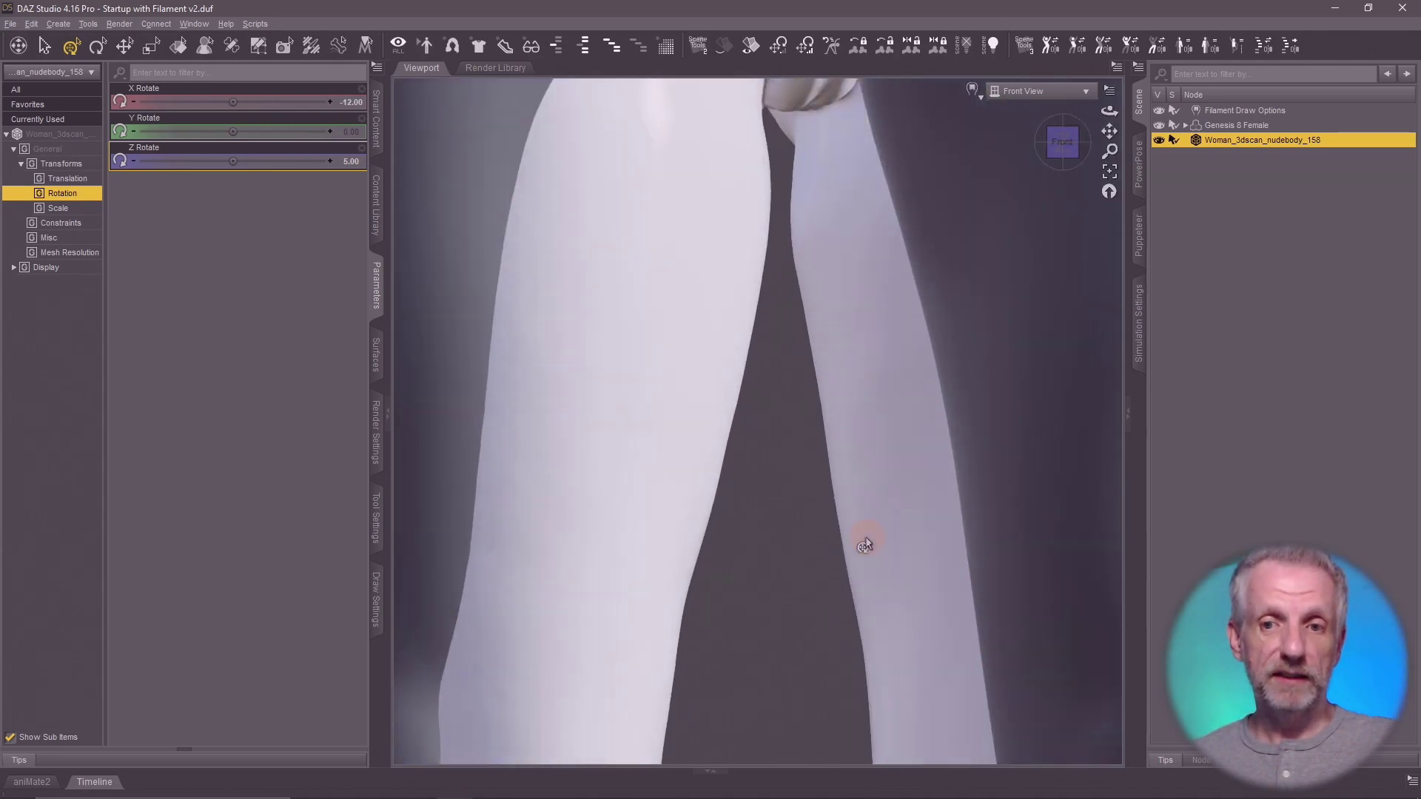
{"action": "scroll", "coordinate": [865, 545], "scroll_direction": "down", "scroll_amount": 8}
{"action": "scroll", "coordinate": [850, 474], "scroll_direction": "up", "scroll_amount": 3}
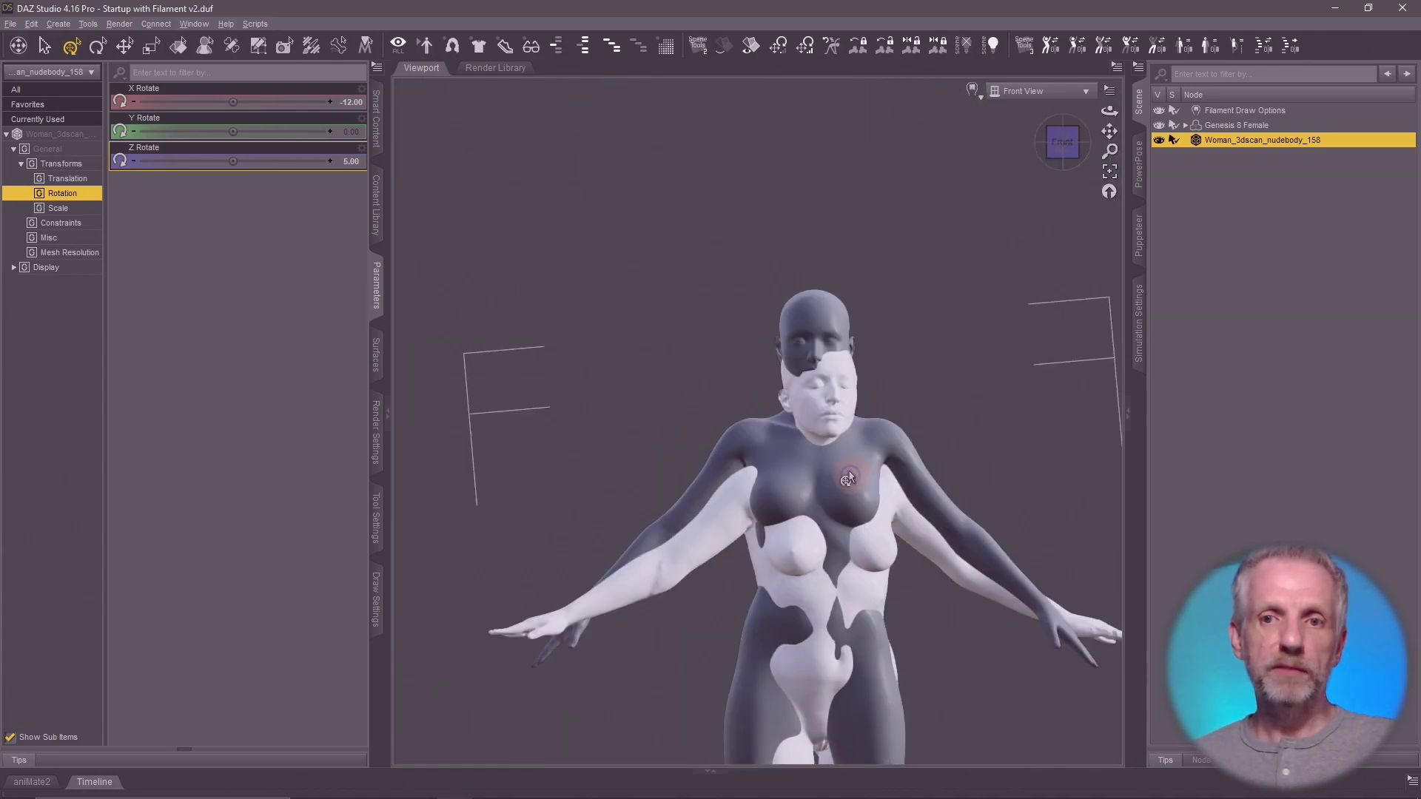
{"action": "middle_click_drag", "start_coordinate": [858, 463], "coordinate": [858, 465]}
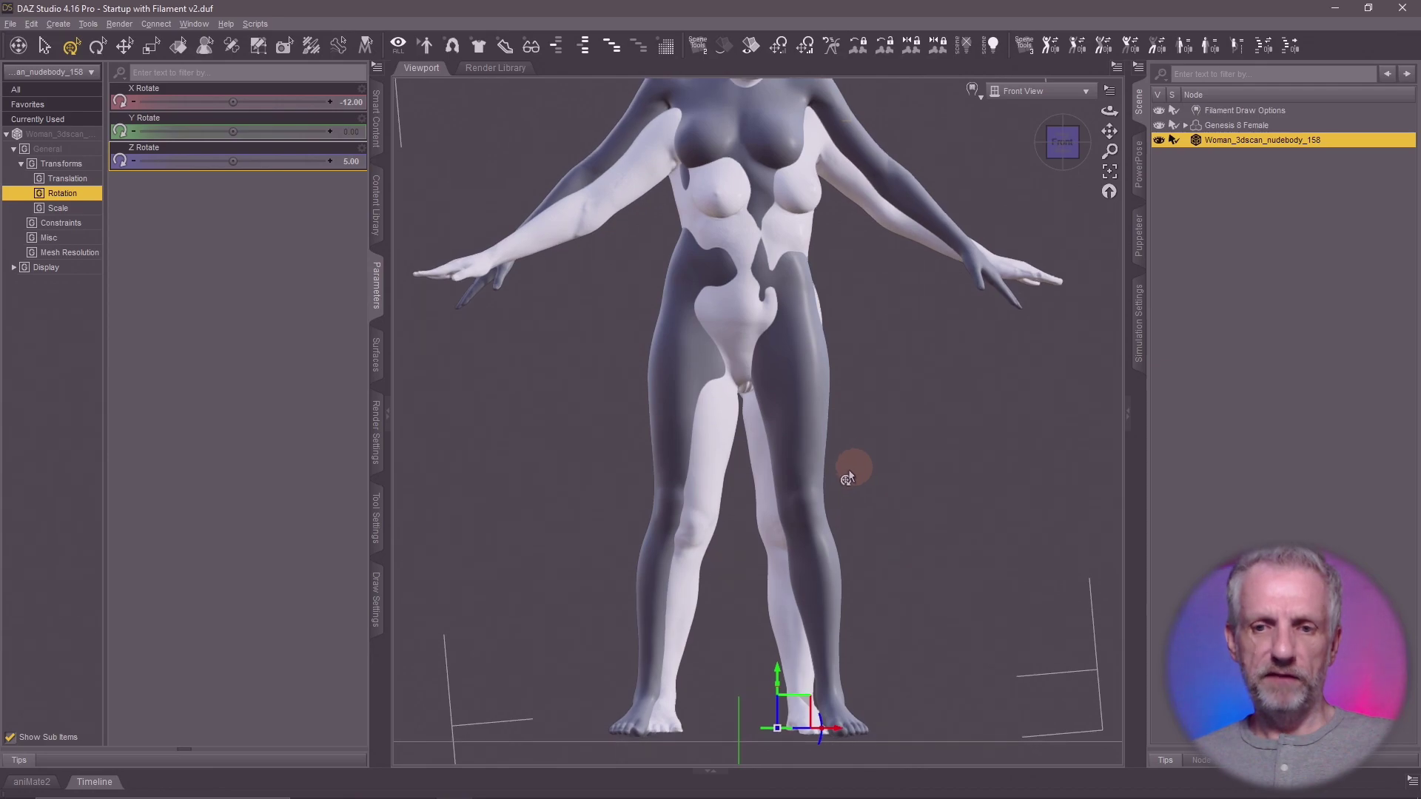
Step: Square the scan with the Genesis figure in the Top View by trying different Y Rotate values and settling on -16
{"action": "left_click", "coordinate": [1086, 100]}
{"action": "left_click", "coordinate": [1069, 105]}
{"action": "left_click_drag", "start_coordinate": [952, 242], "coordinate": [916, 321]}
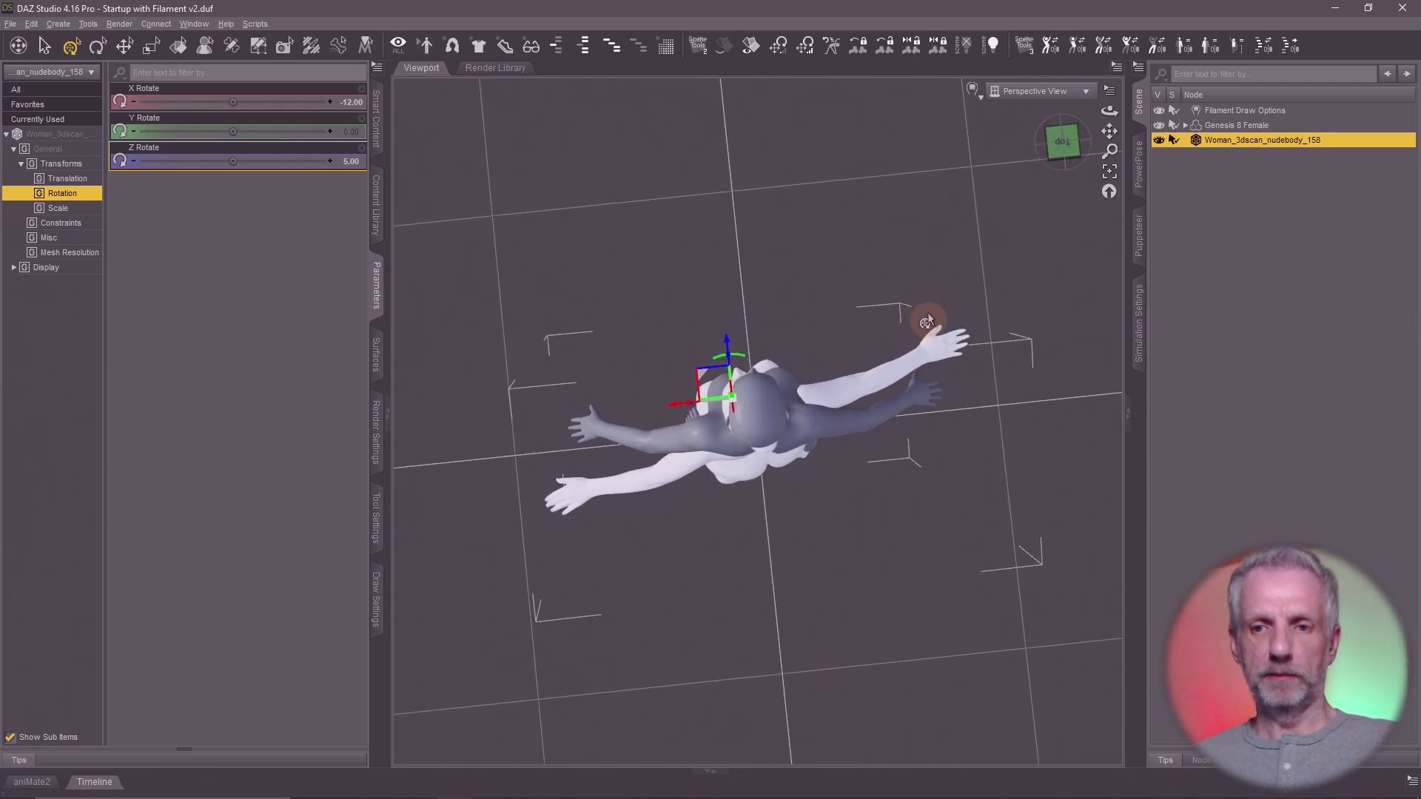
{"action": "left_click", "coordinate": [1052, 94]}
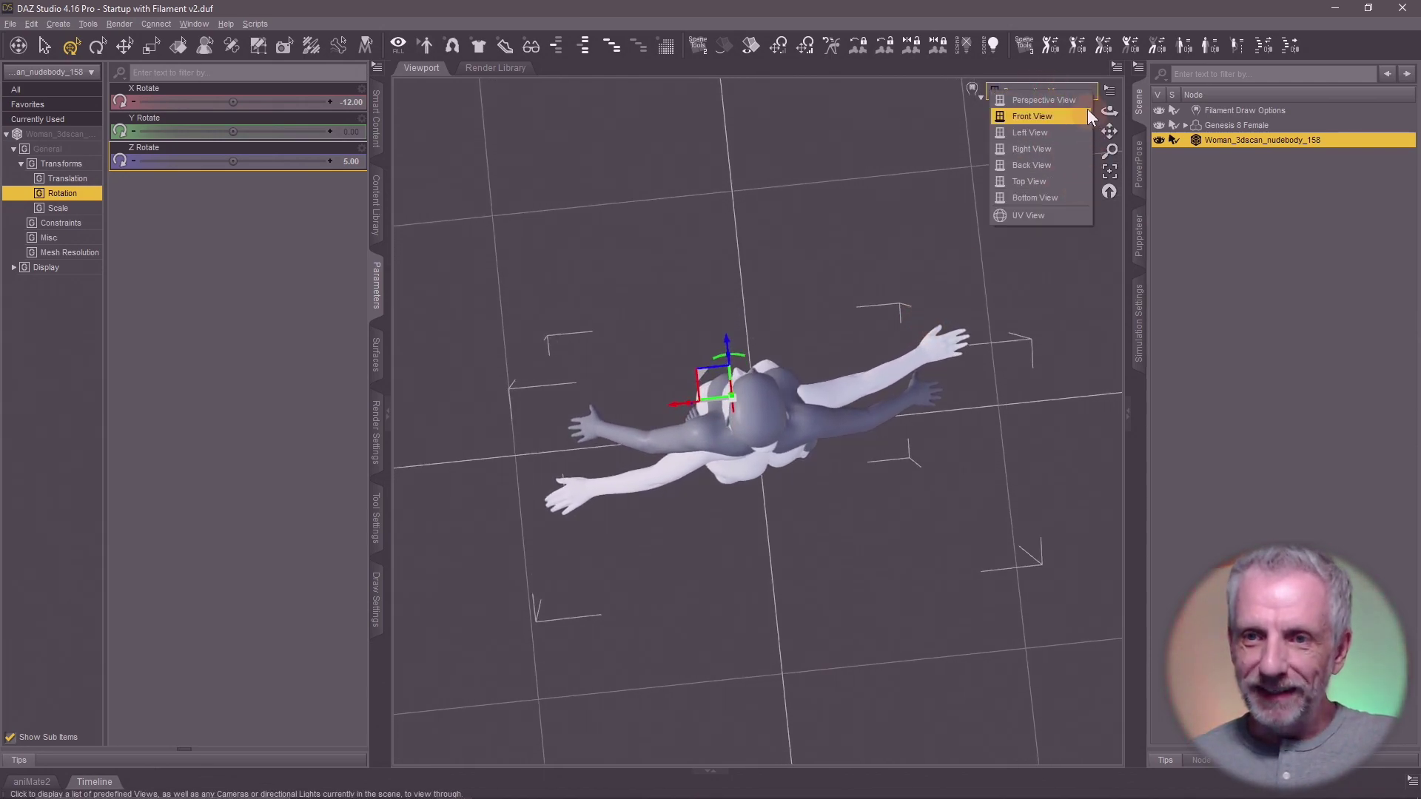
{"action": "left_click", "coordinate": [1073, 180]}
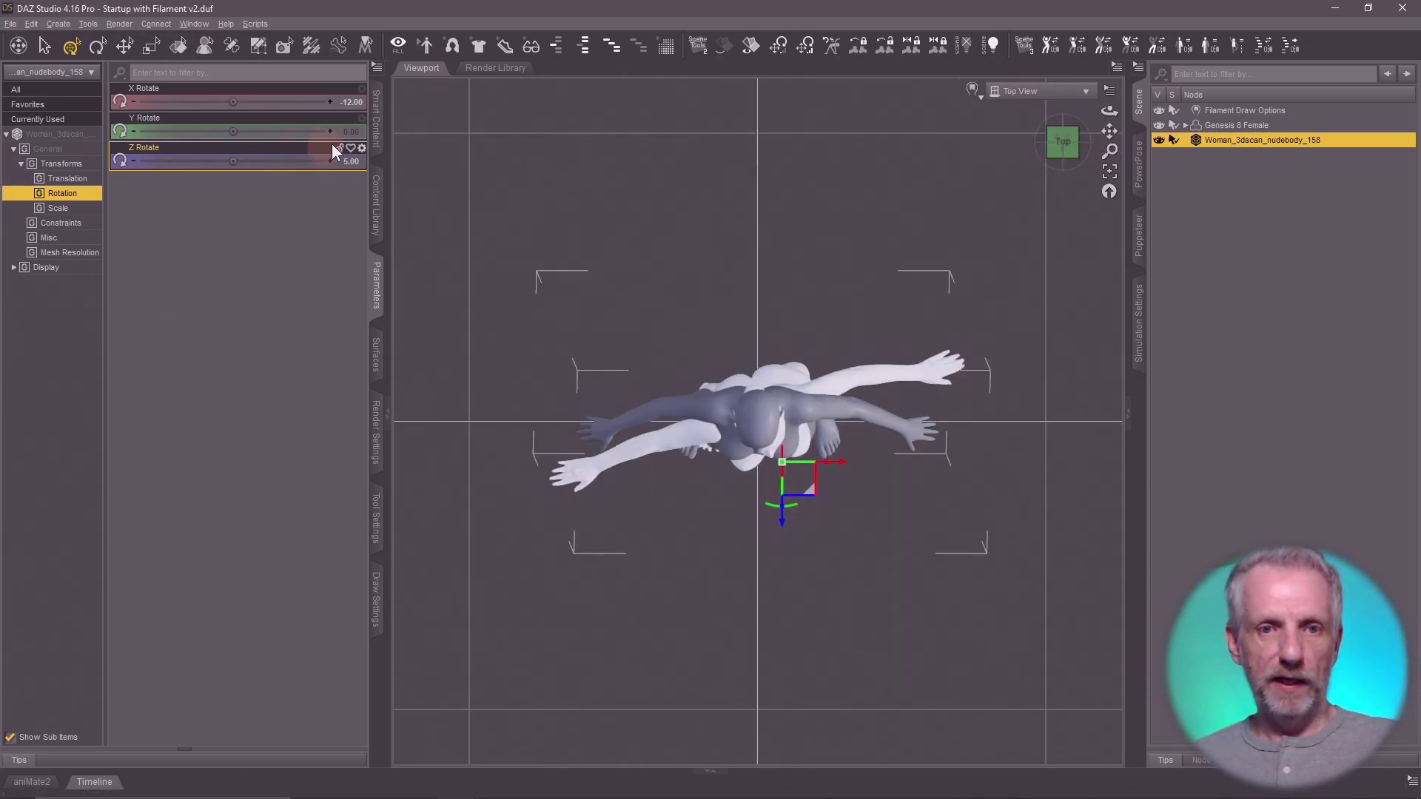
{"action": "left_click", "coordinate": [360, 132]}
{"action": "type", "text": "-15"}
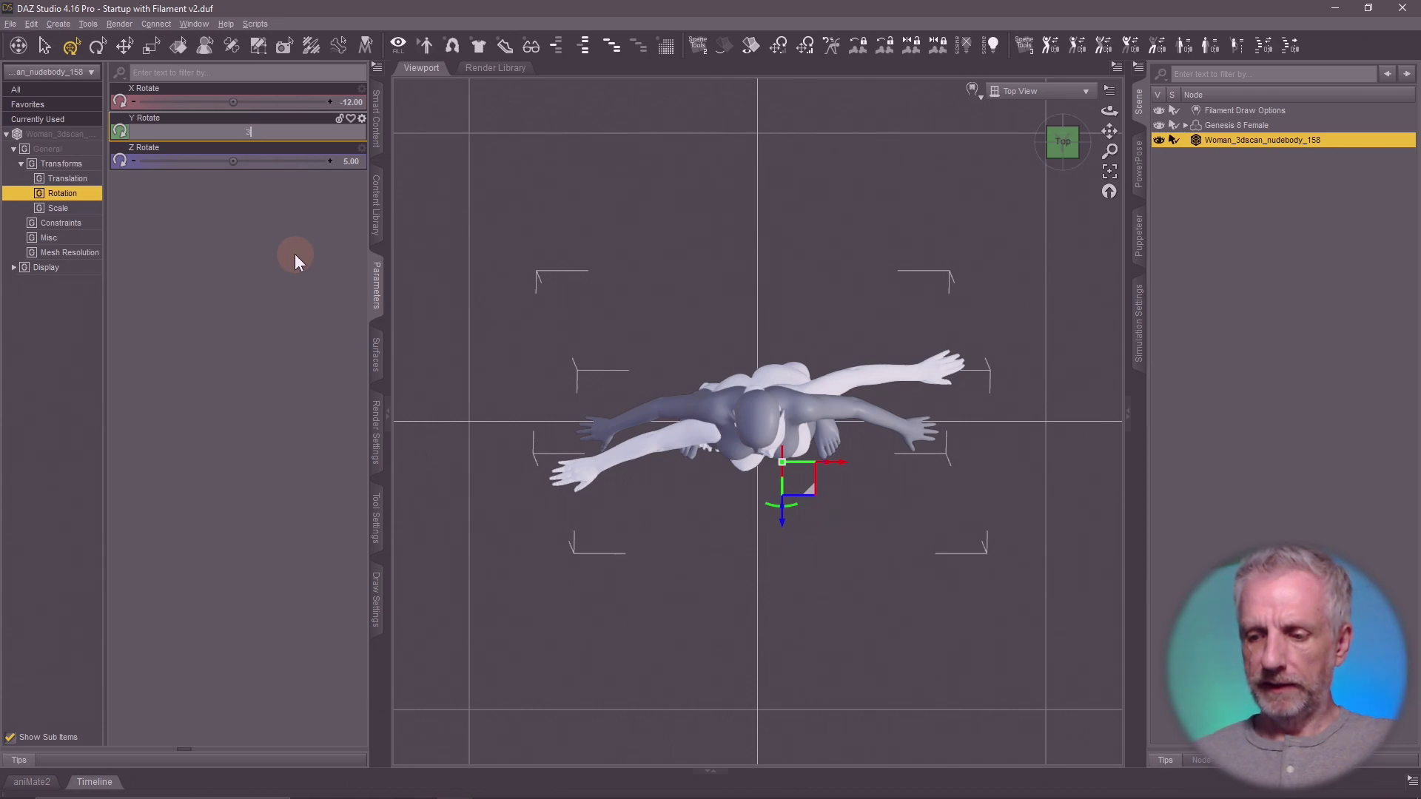
{"action": "key", "text": "Return"}
{"action": "left_click", "coordinate": [344, 134]}
{"action": "type", "text": "51"}
{"action": "key", "text": "Return"}
{"action": "scroll", "coordinate": [647, 476], "scroll_direction": "up", "scroll_amount": 3}
{"action": "left_click", "coordinate": [353, 132]}
{"action": "type", "text": "-16"}
{"action": "key", "text": "Return"}
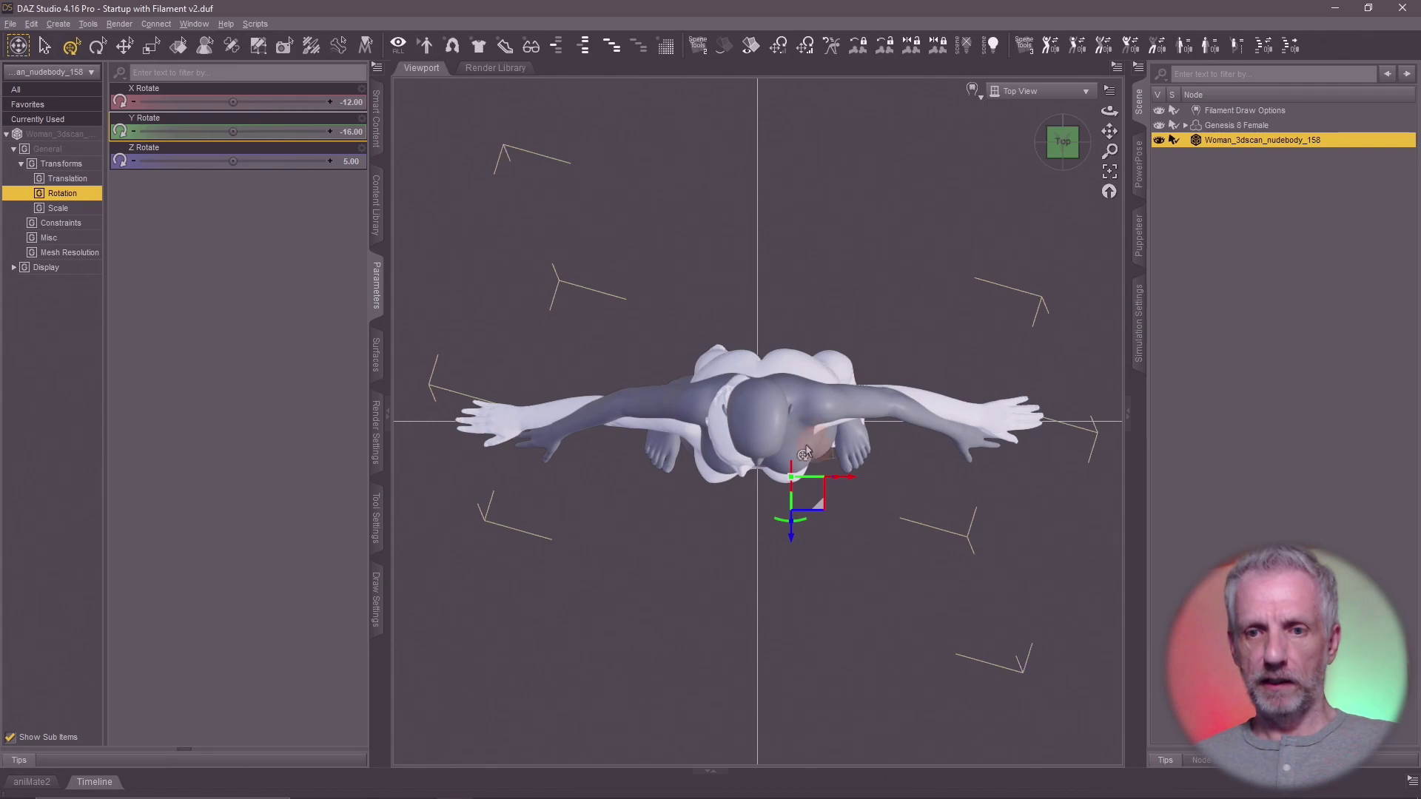
Step: Inspect the legs from the front in the Perspective View and set the scan's Z Rotate to 2
{"action": "left_click", "coordinate": [1073, 91]}
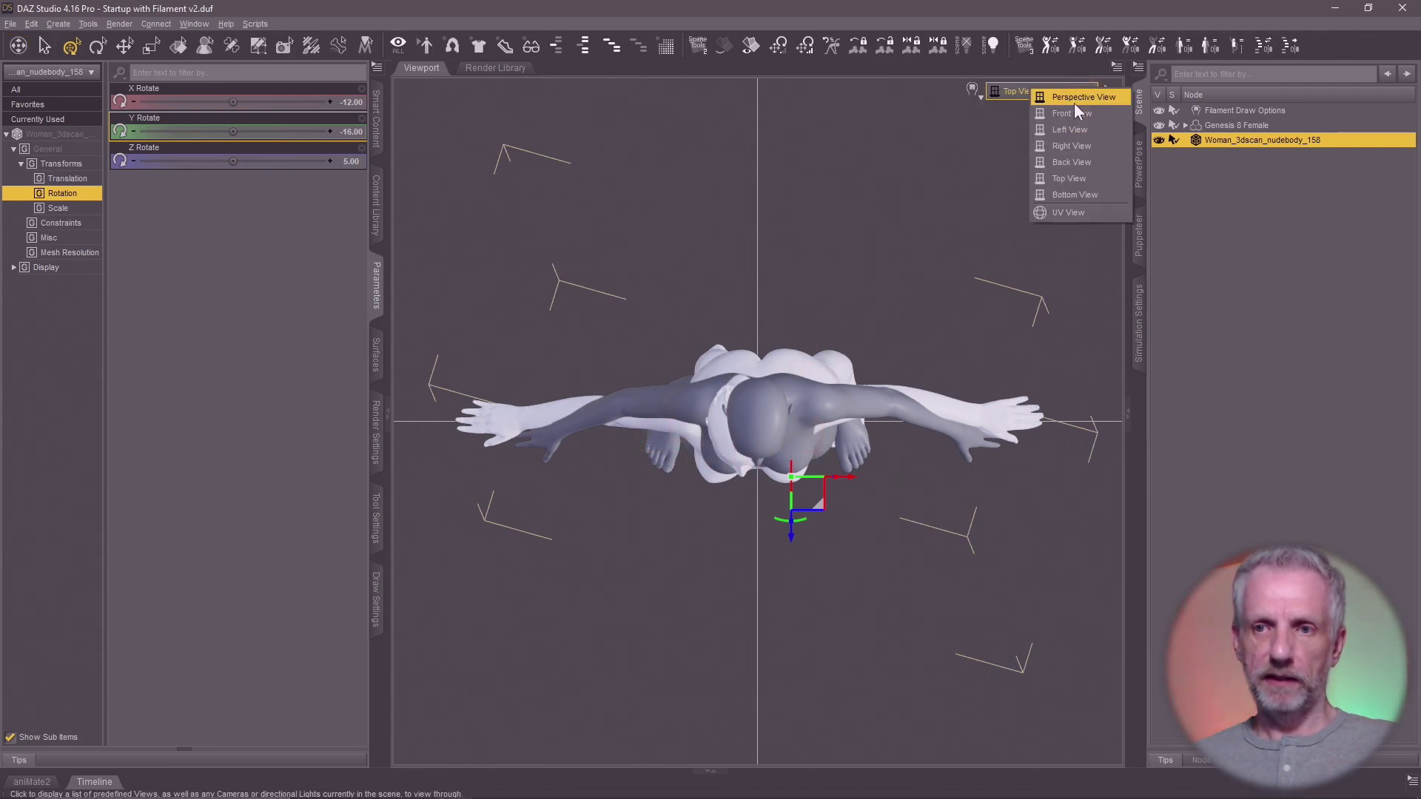
{"action": "left_click", "coordinate": [1073, 104]}
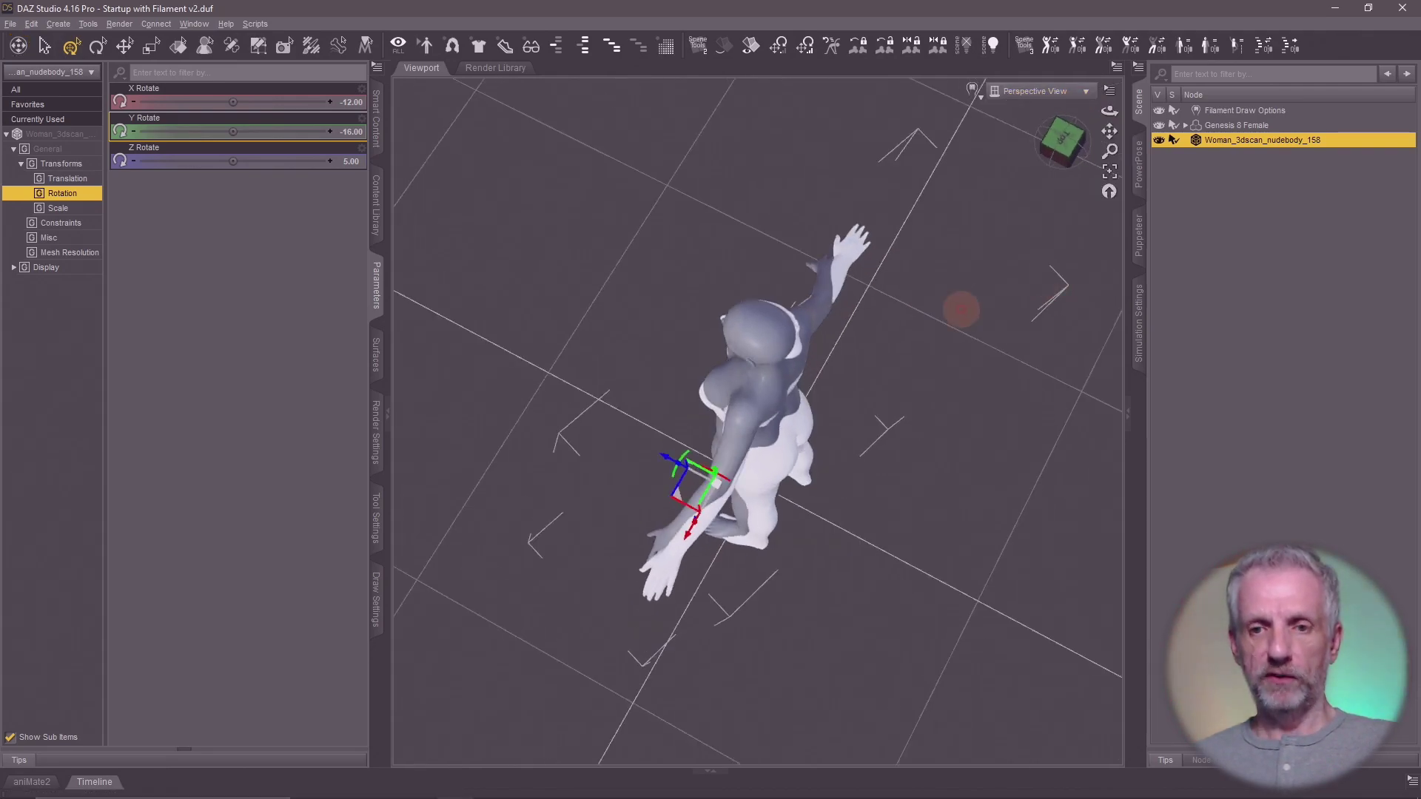
{"action": "mouse_move", "coordinate": [944, 309]}
{"action": "middle_mouse_down"}
{"action": "mouse_move", "coordinate": [930, 311]}
{"action": "mouse_move", "coordinate": [943, 308]}
{"action": "middle_mouse_up"}
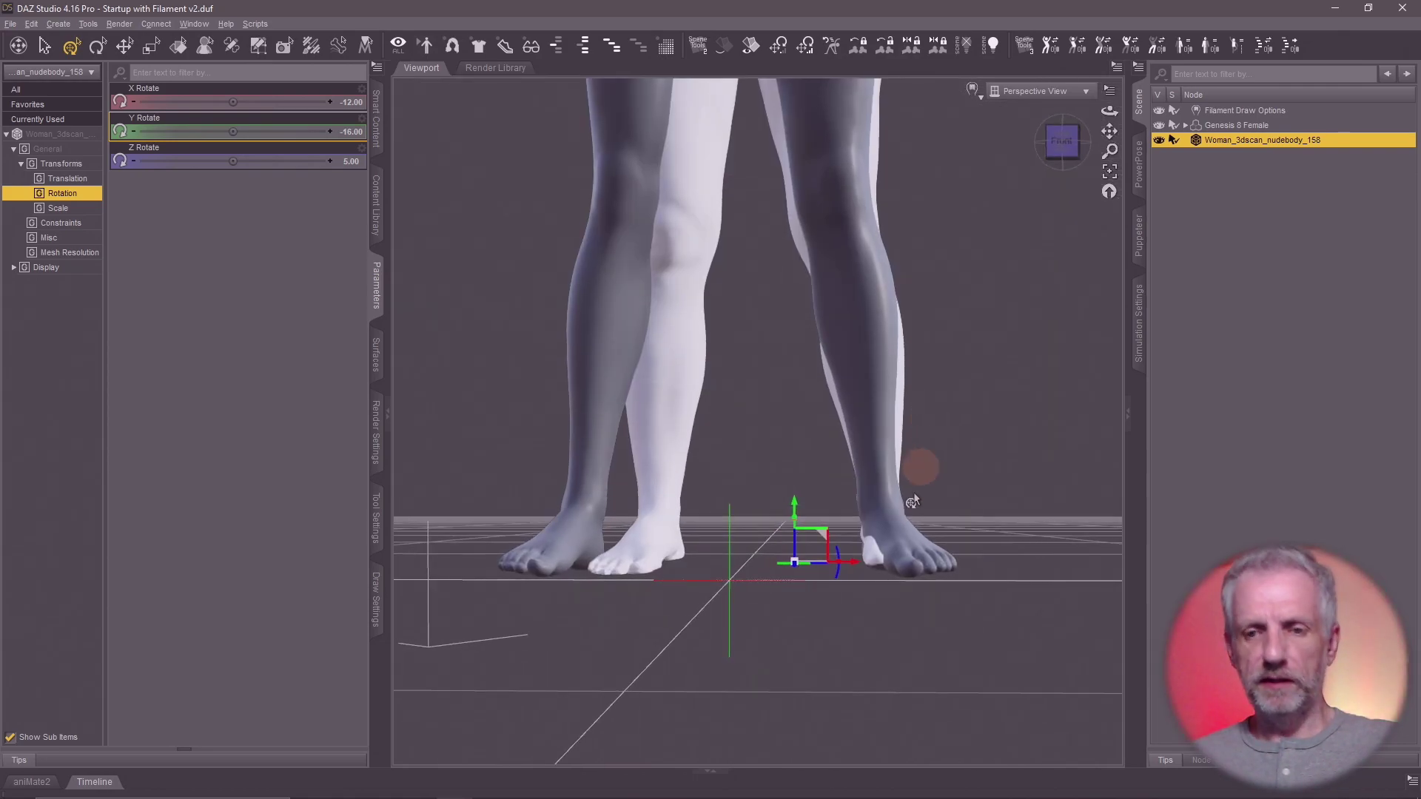
{"action": "left_click", "coordinate": [351, 161]}
{"action": "key", "text": "Return"}
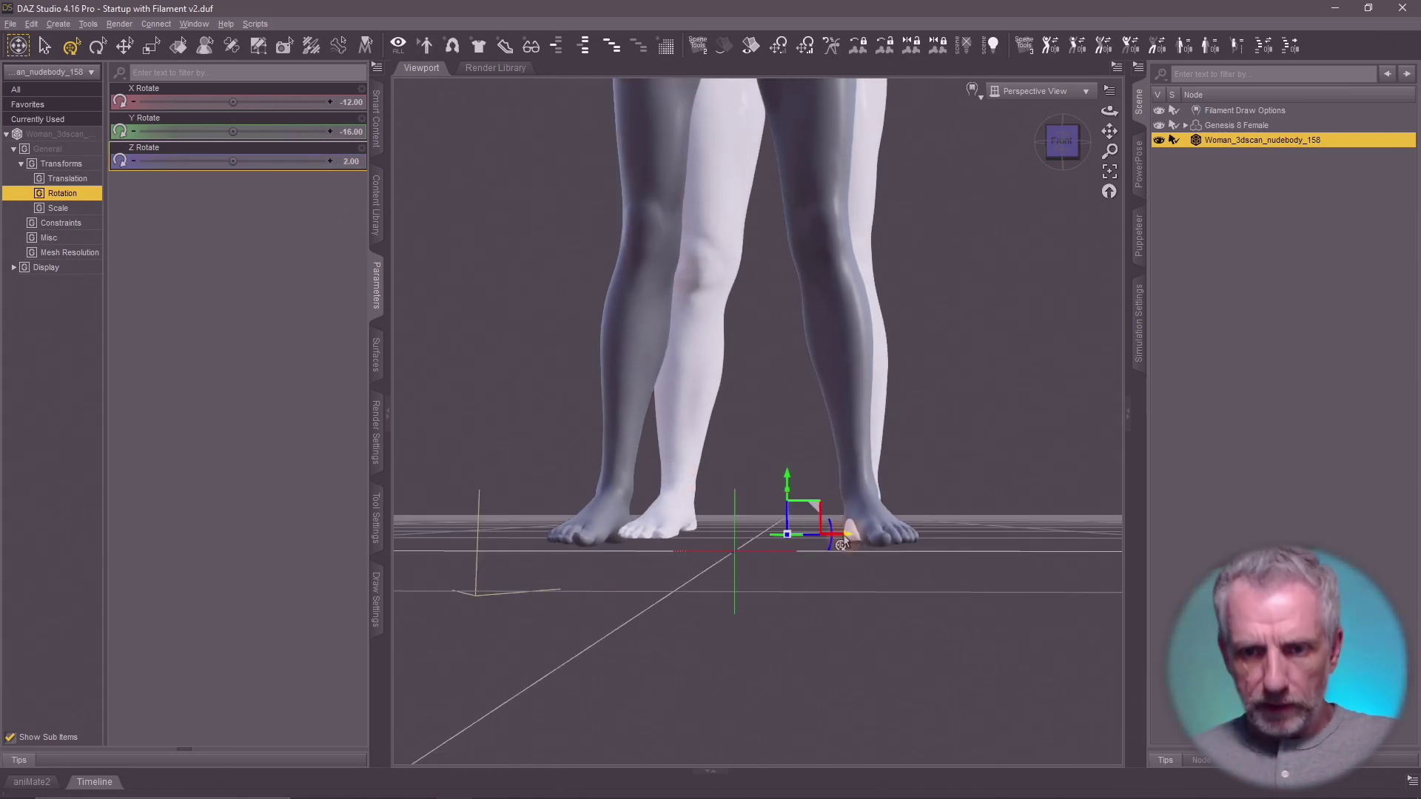
Step: Shift the scan sideways and forward so its feet line up more closely with the Genesis figure's feet
{"action": "mouse_move", "coordinate": [825, 547]}
{"action": "left_mouse_down"}
{"action": "mouse_move", "coordinate": [807, 547]}
{"action": "mouse_move", "coordinate": [817, 540]}
{"action": "left_mouse_up"}
{"action": "mouse_move", "coordinate": [814, 482]}
{"action": "middle_mouse_down"}
{"action": "mouse_move", "coordinate": [821, 451]}
{"action": "mouse_move", "coordinate": [815, 472]}
{"action": "middle_mouse_up"}
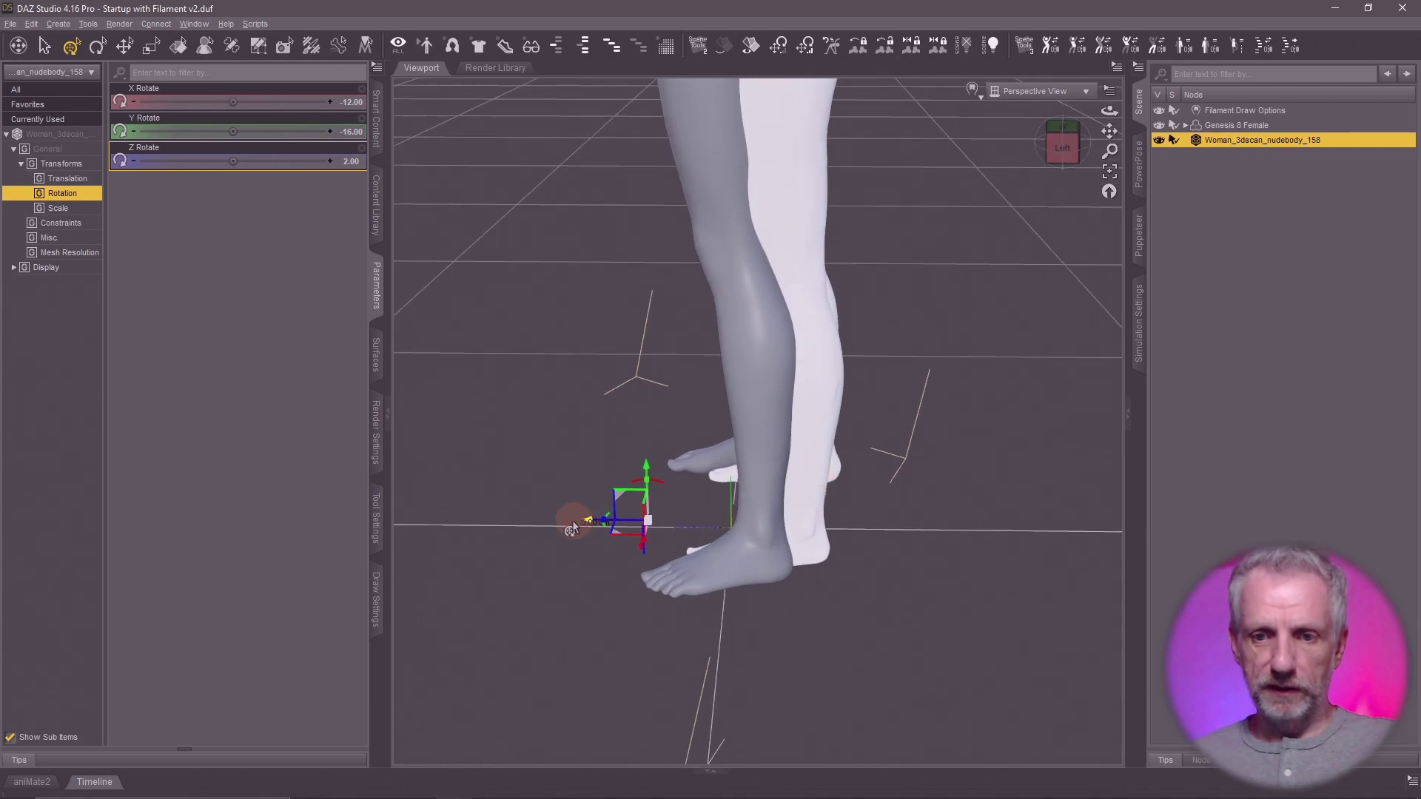
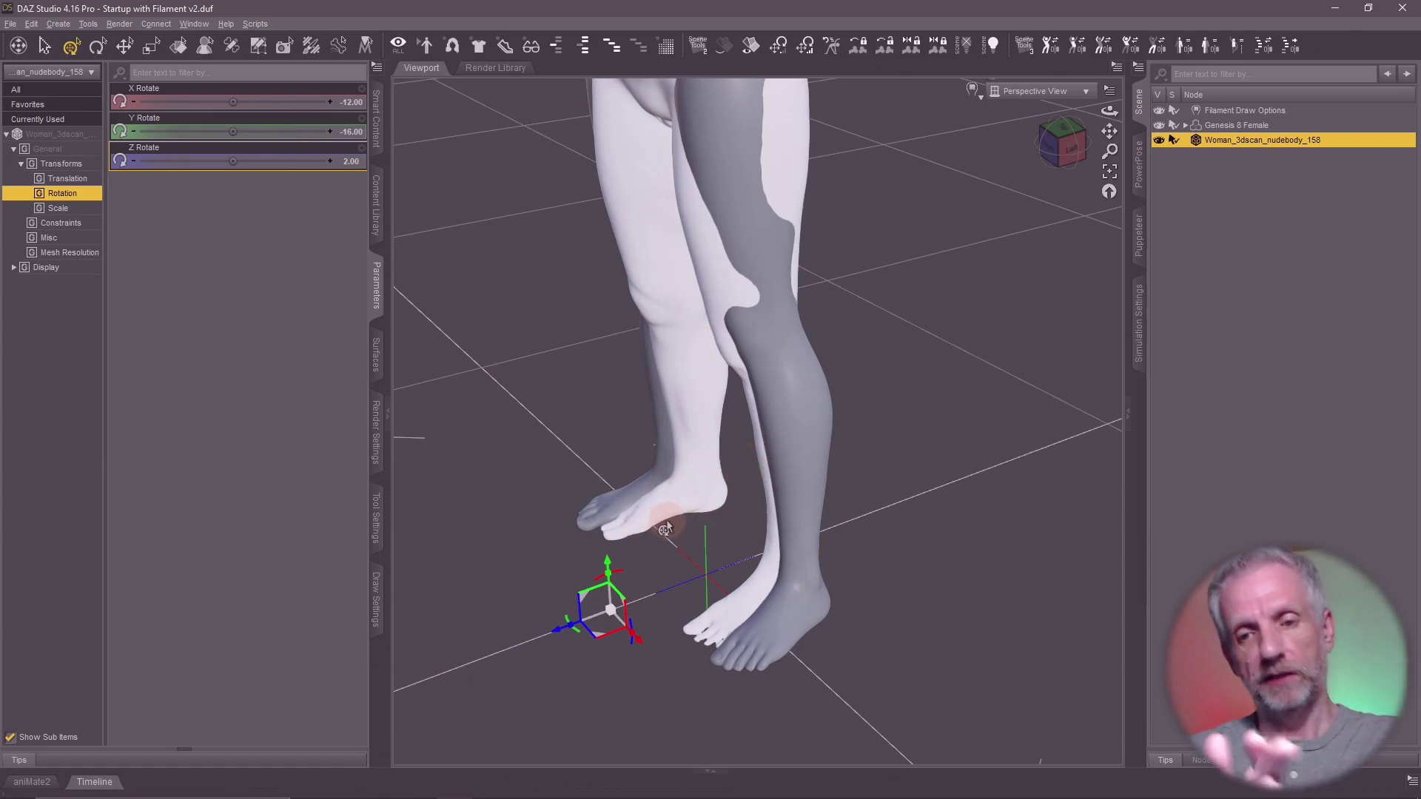
Step: Readjust the scan's lean from the side by trying an X Rotate of -10 and changing it to -15
{"action": "middle_click_drag", "start_coordinate": [687, 533], "coordinate": [697, 503]}
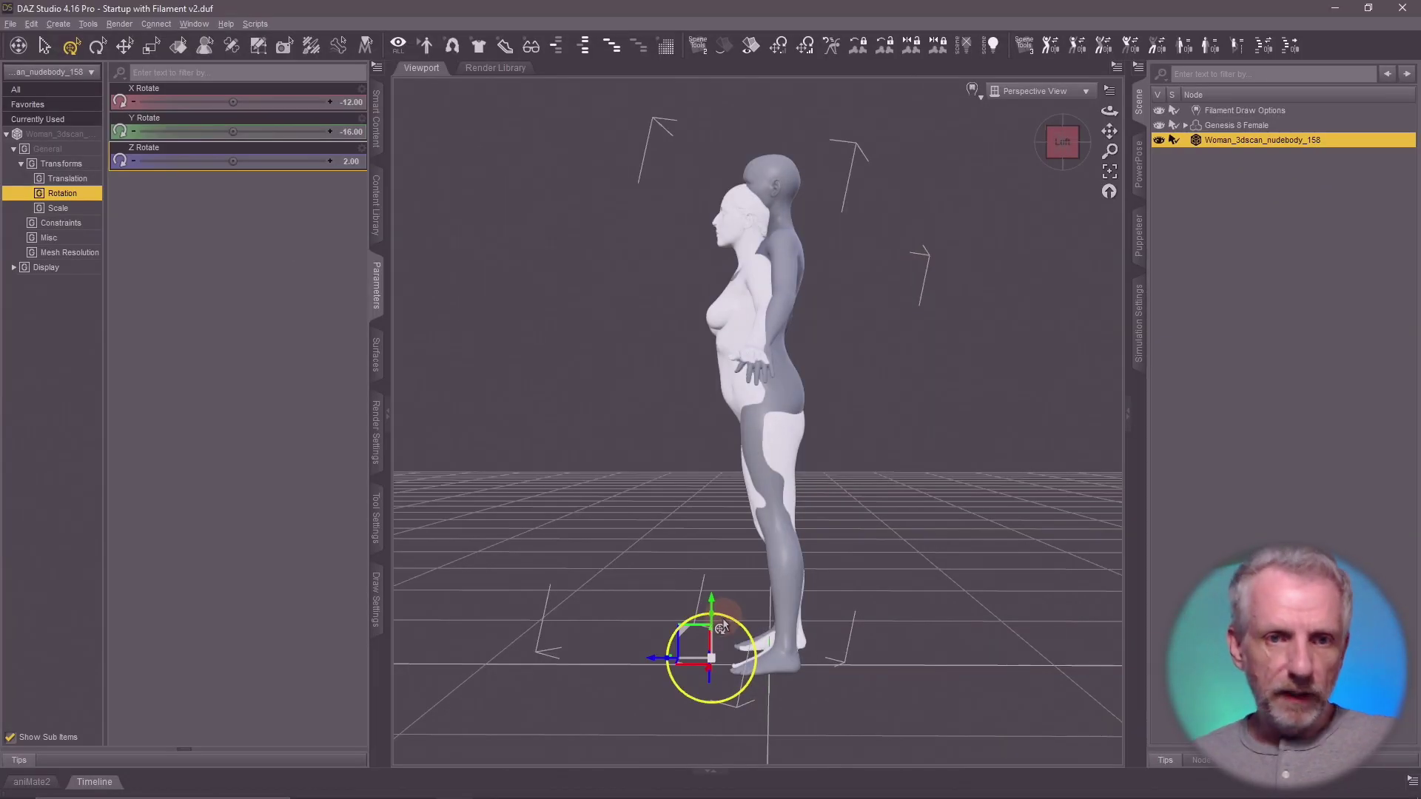
{"action": "left_click", "coordinate": [350, 104]}
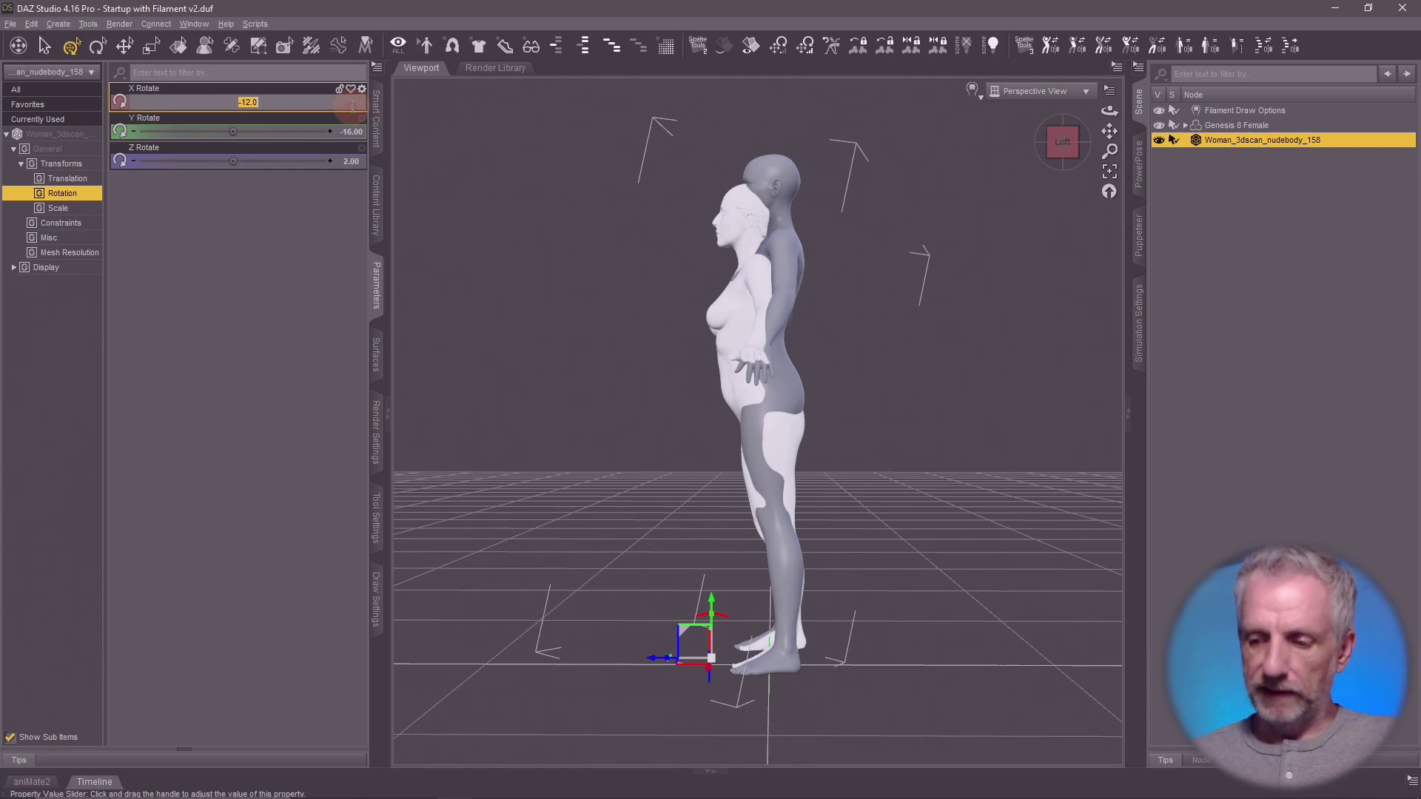
{"action": "type", "text": "-"}
{"action": "key", "text": "Return"}
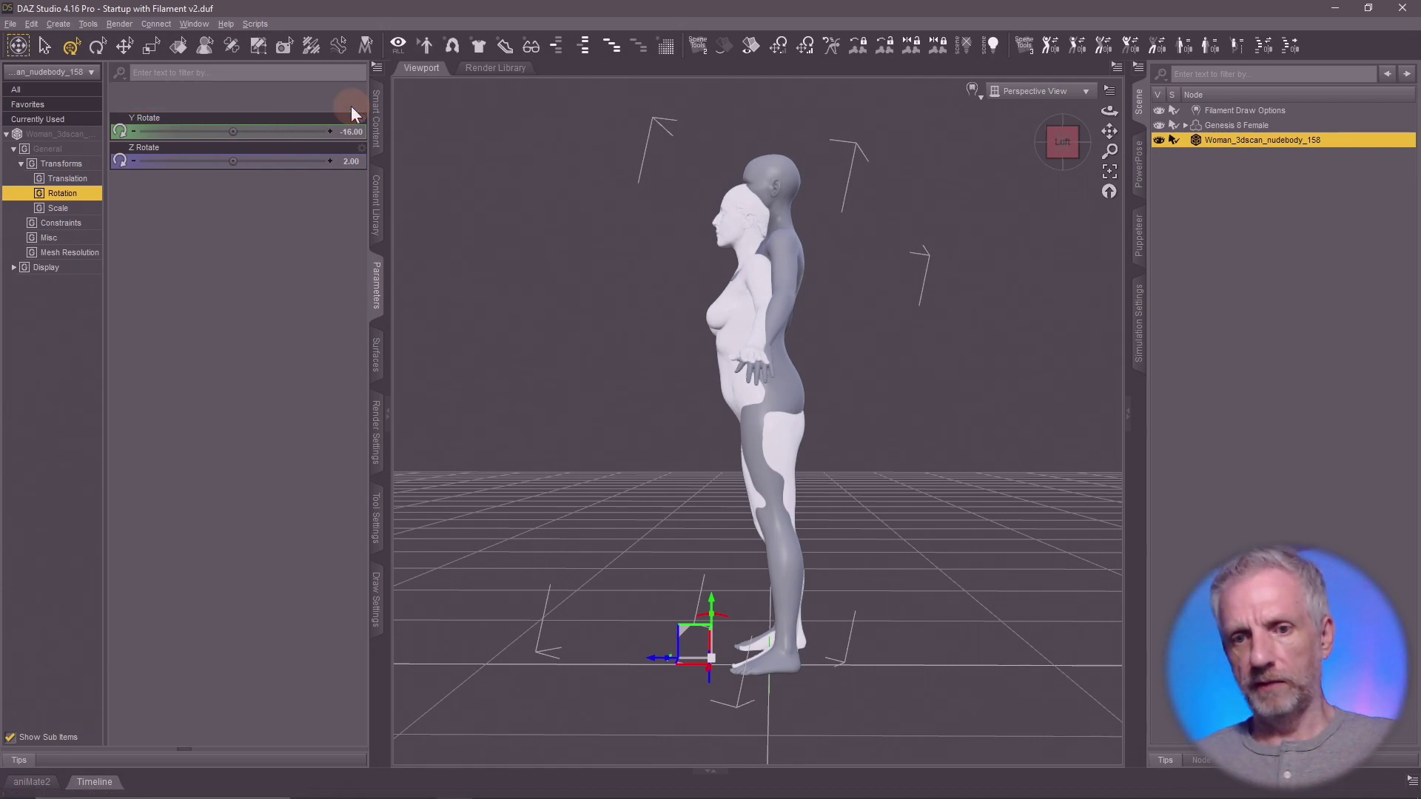
{"action": "left_click", "coordinate": [350, 104]}
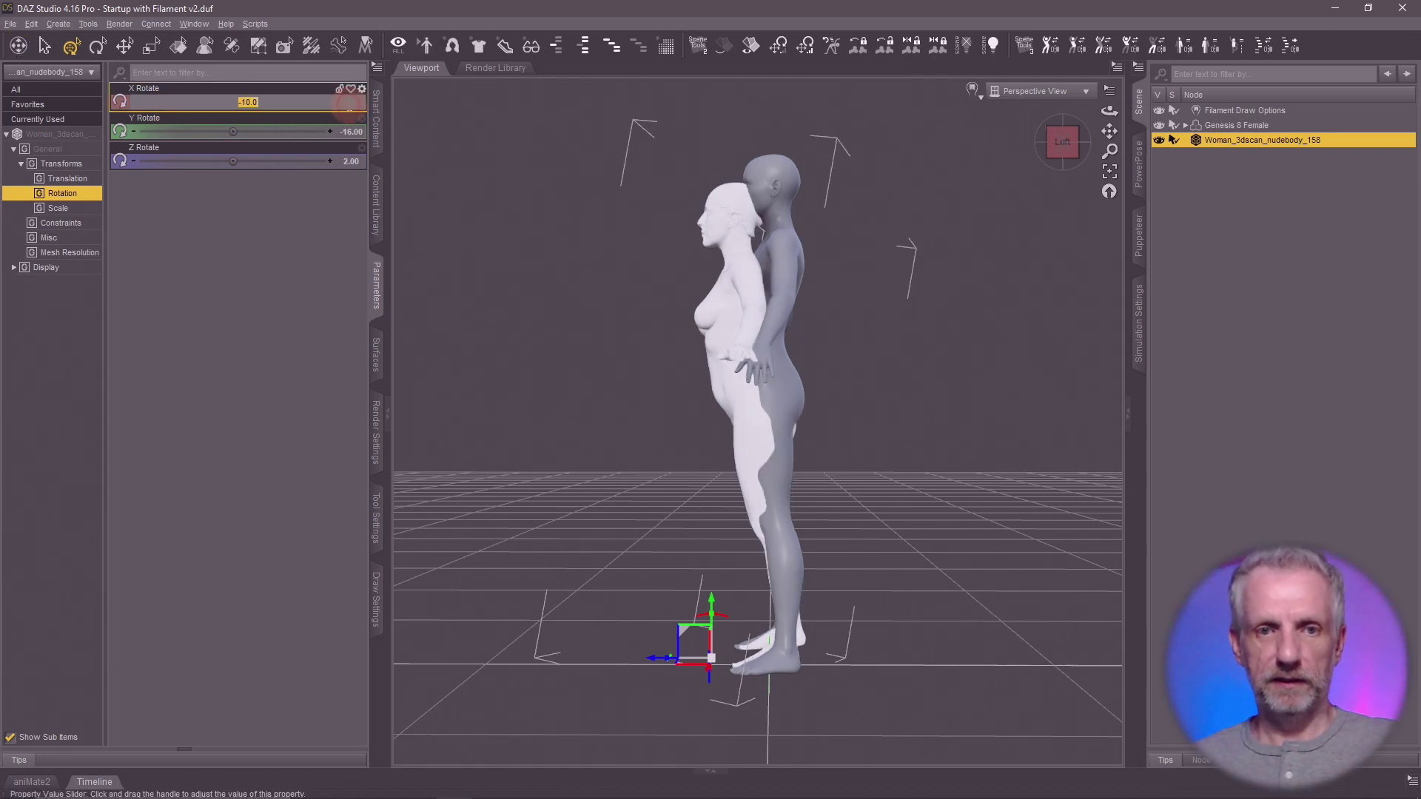
{"action": "type", "text": "-15"}
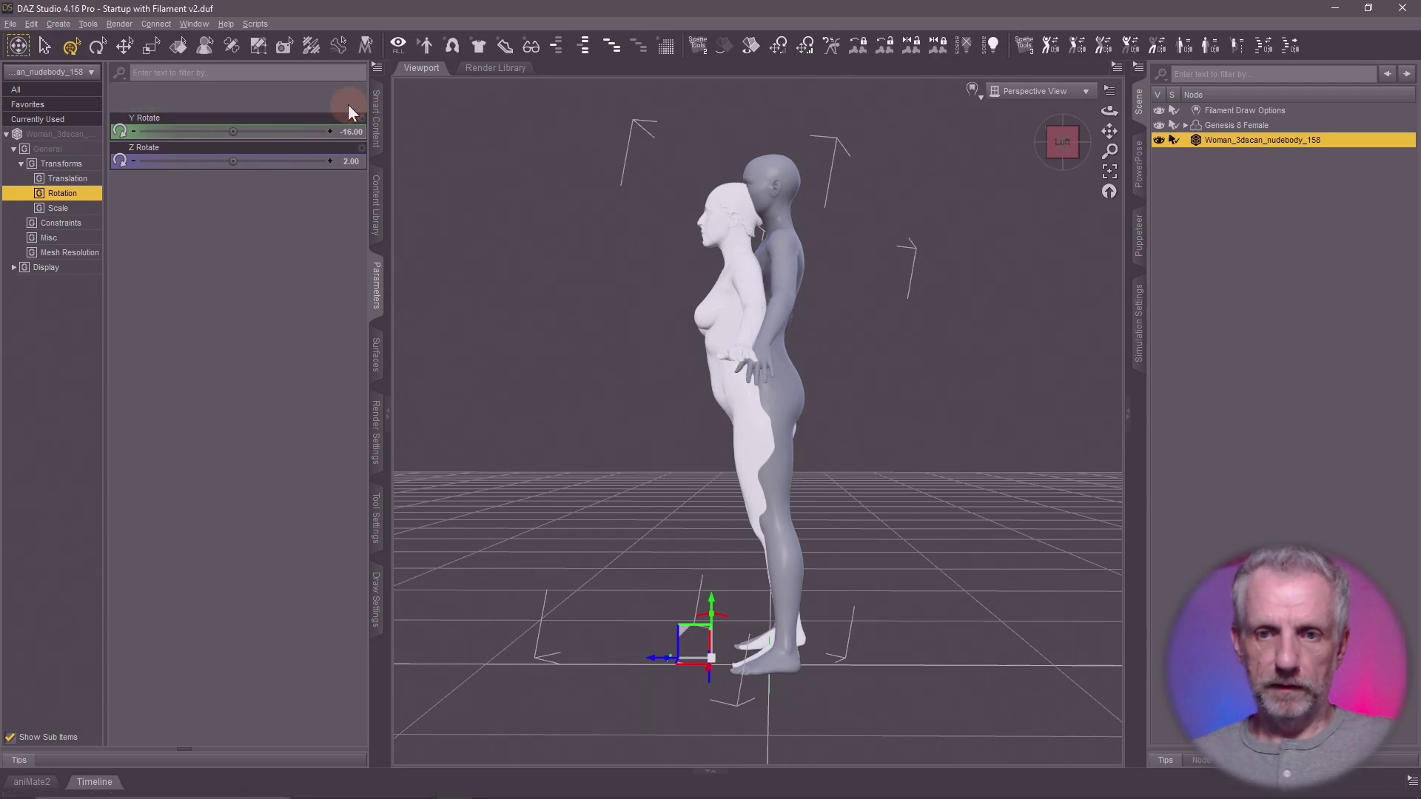
{"action": "key", "text": "Return"}
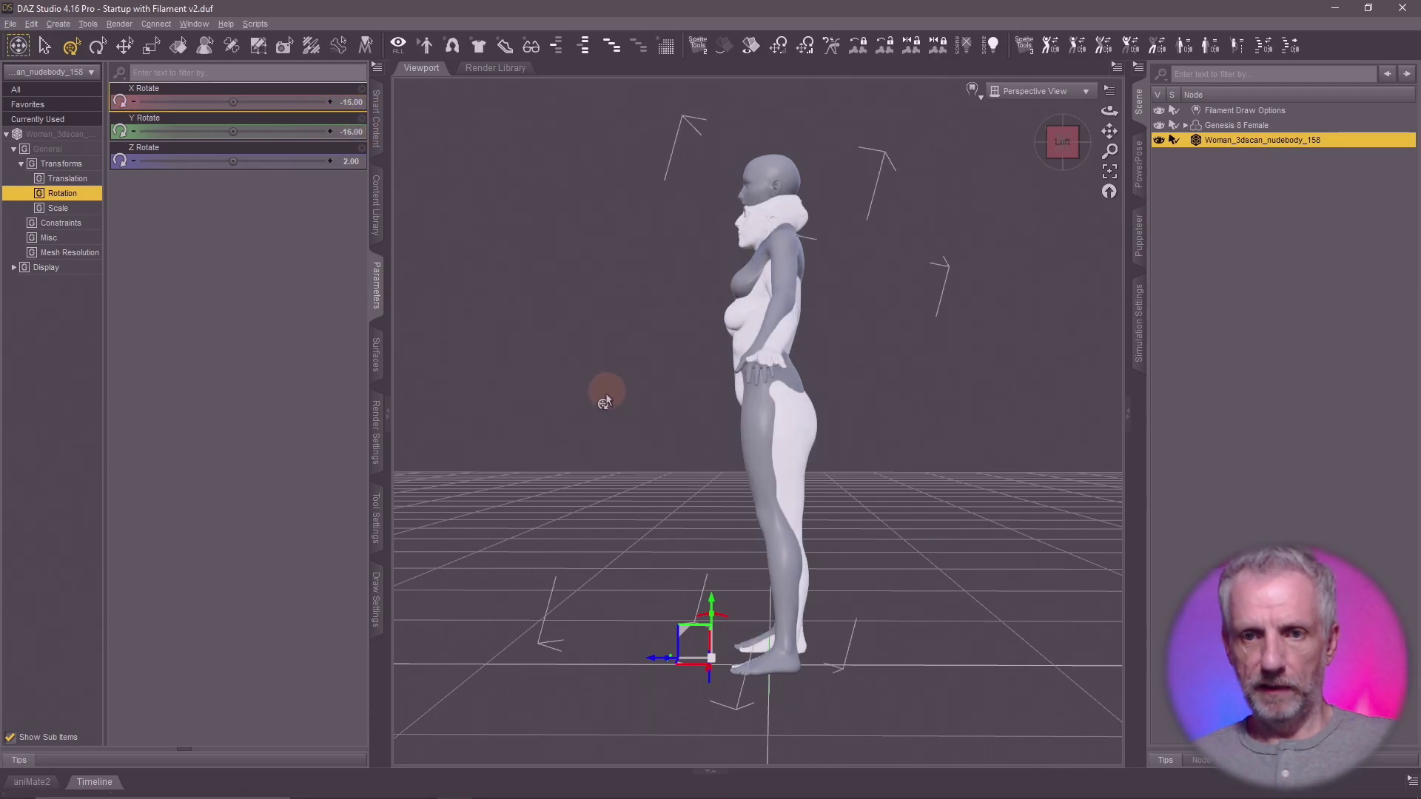
Step: Round the scan's position to an X Translate of -180 and a Y Translate of 1110
{"action": "mouse_move", "coordinate": [634, 470]}
{"action": "middle_mouse_down"}
{"action": "mouse_move", "coordinate": [680, 469]}
{"action": "mouse_move", "coordinate": [632, 459]}
{"action": "middle_mouse_up"}
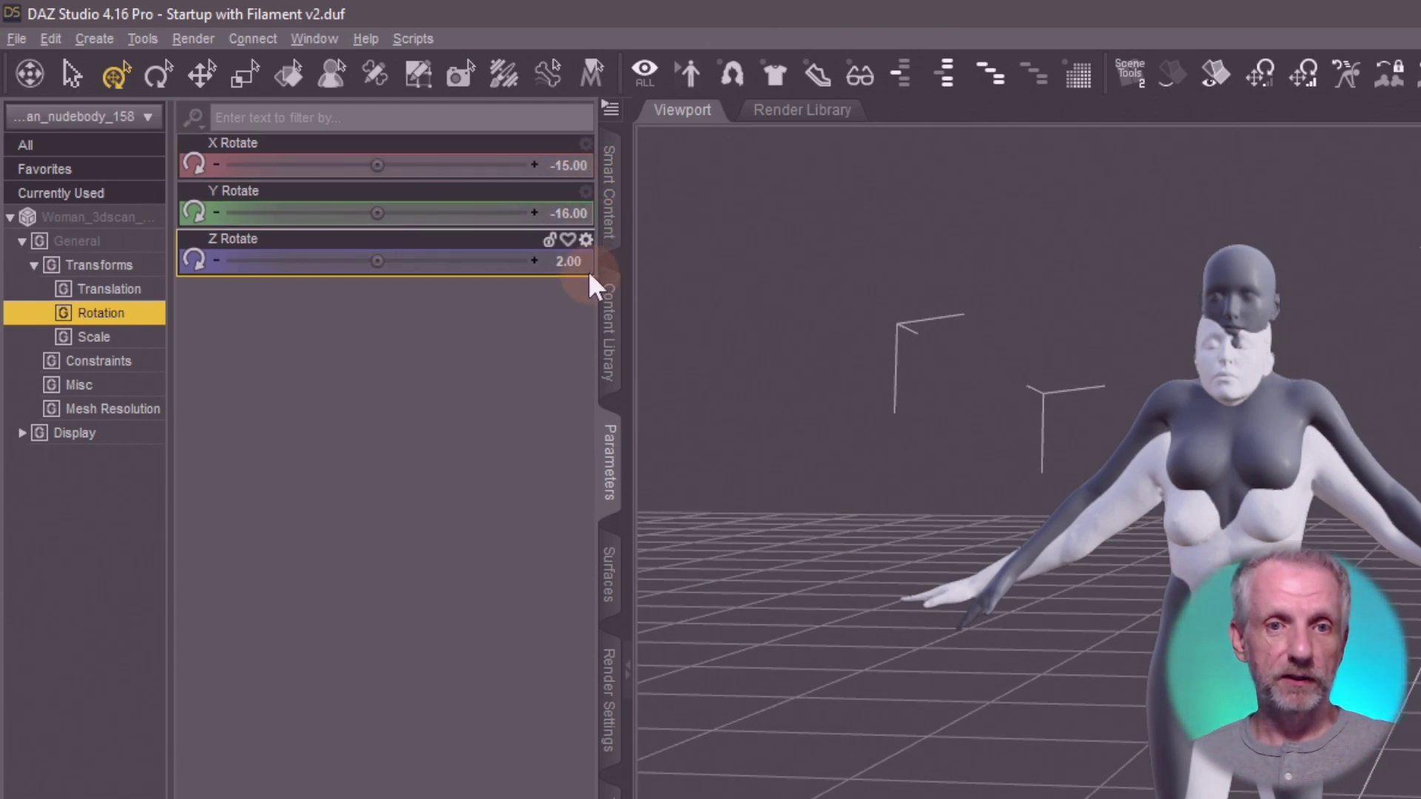
{"action": "left_click", "coordinate": [143, 337]}
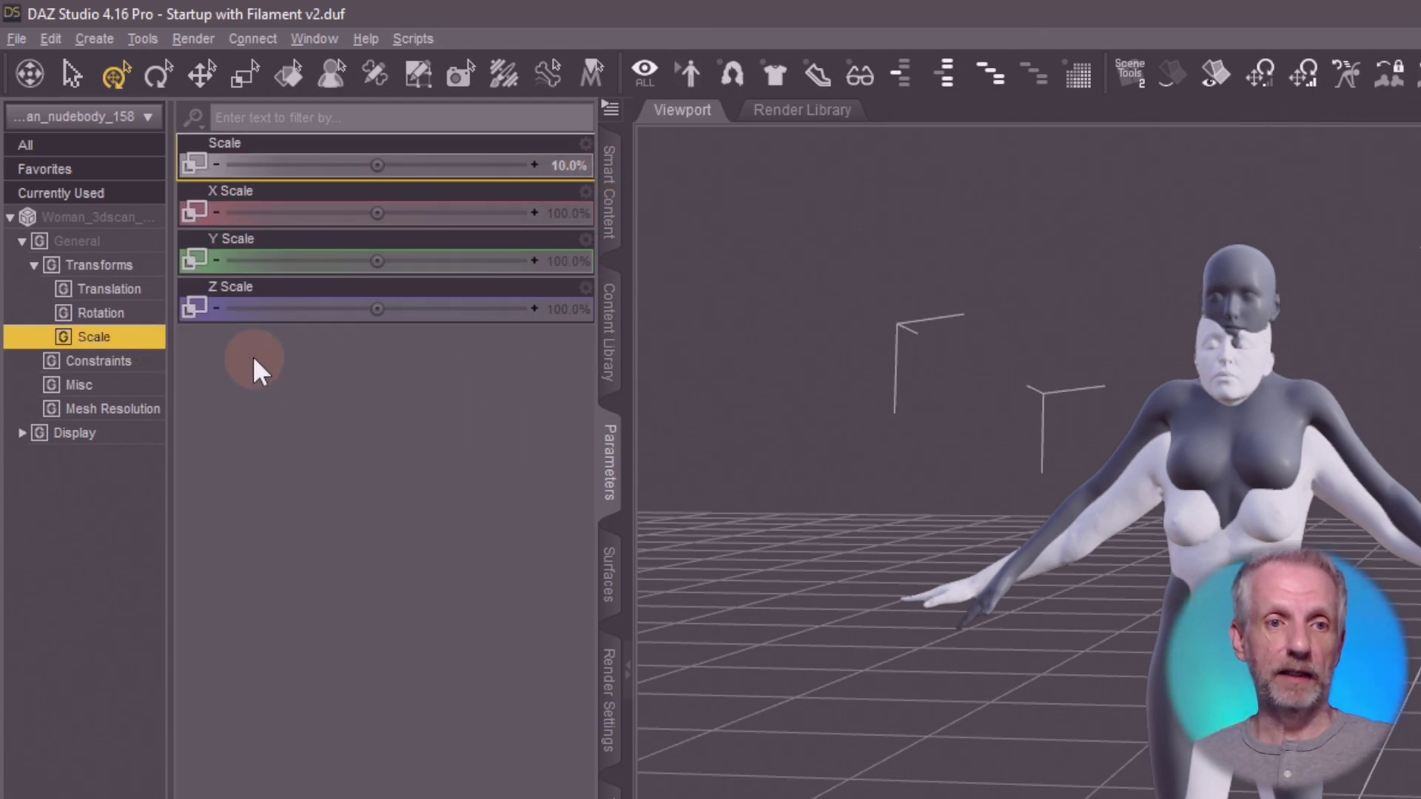
{"action": "left_click", "coordinate": [129, 296]}
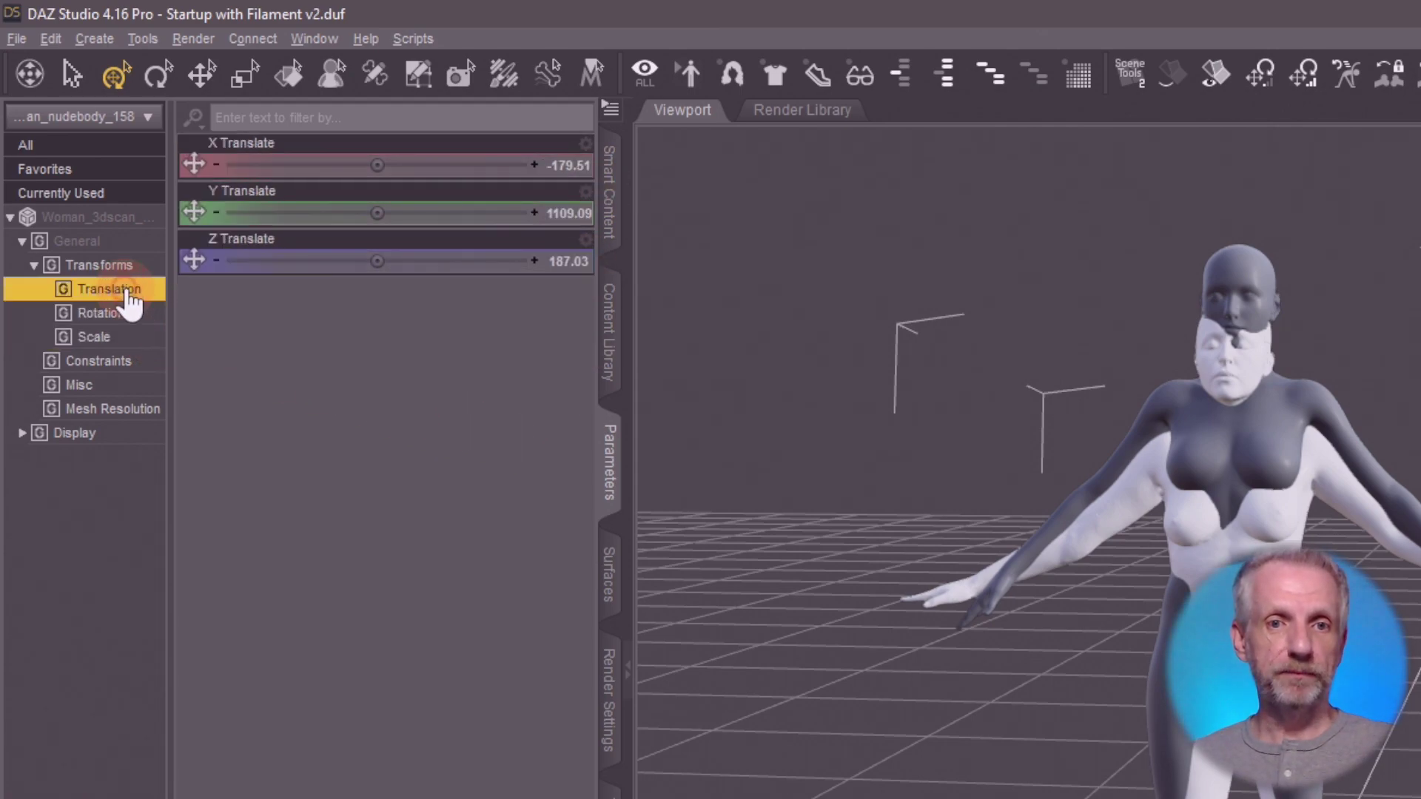
{"action": "left_click", "coordinate": [574, 164]}
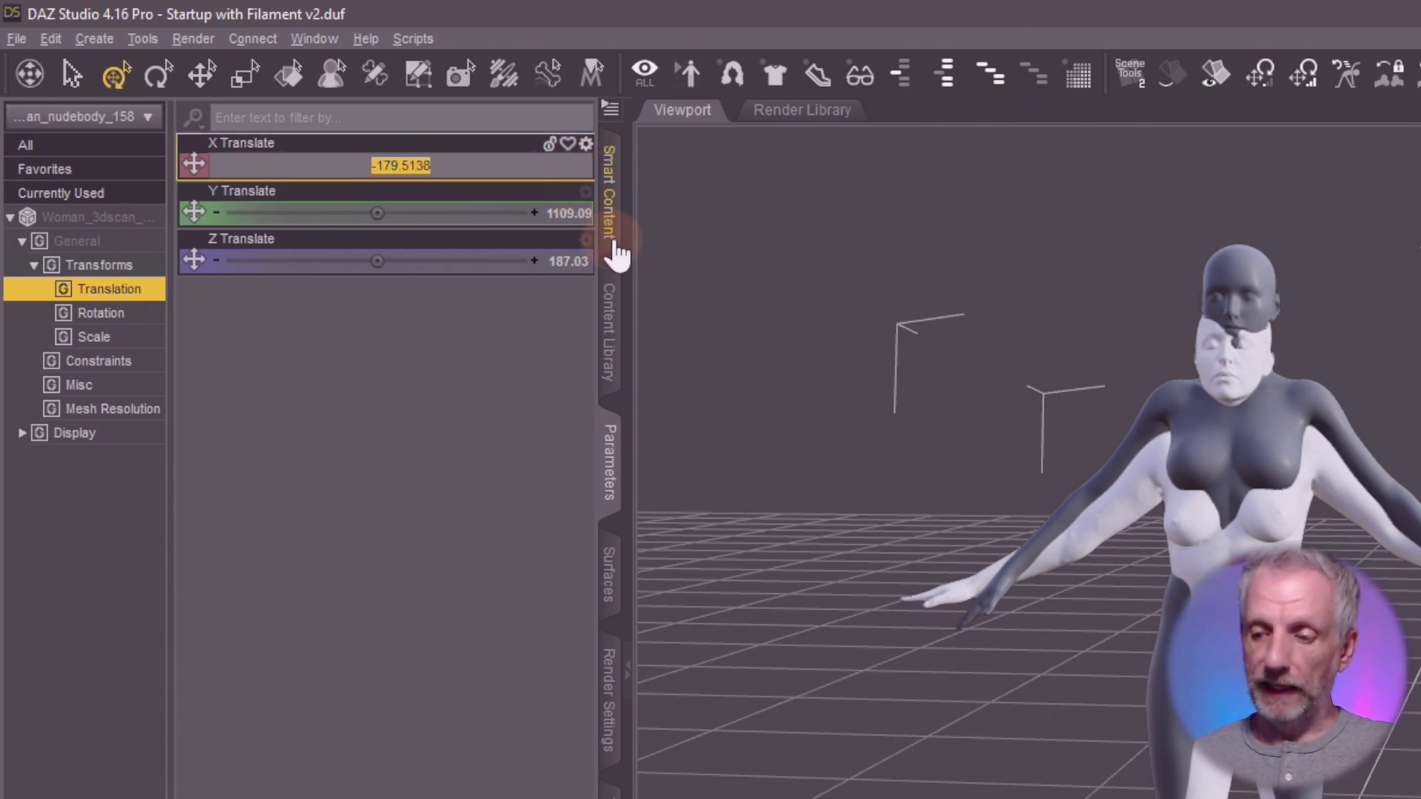
{"action": "type", "text": "-180"}
{"action": "key", "text": "Return"}
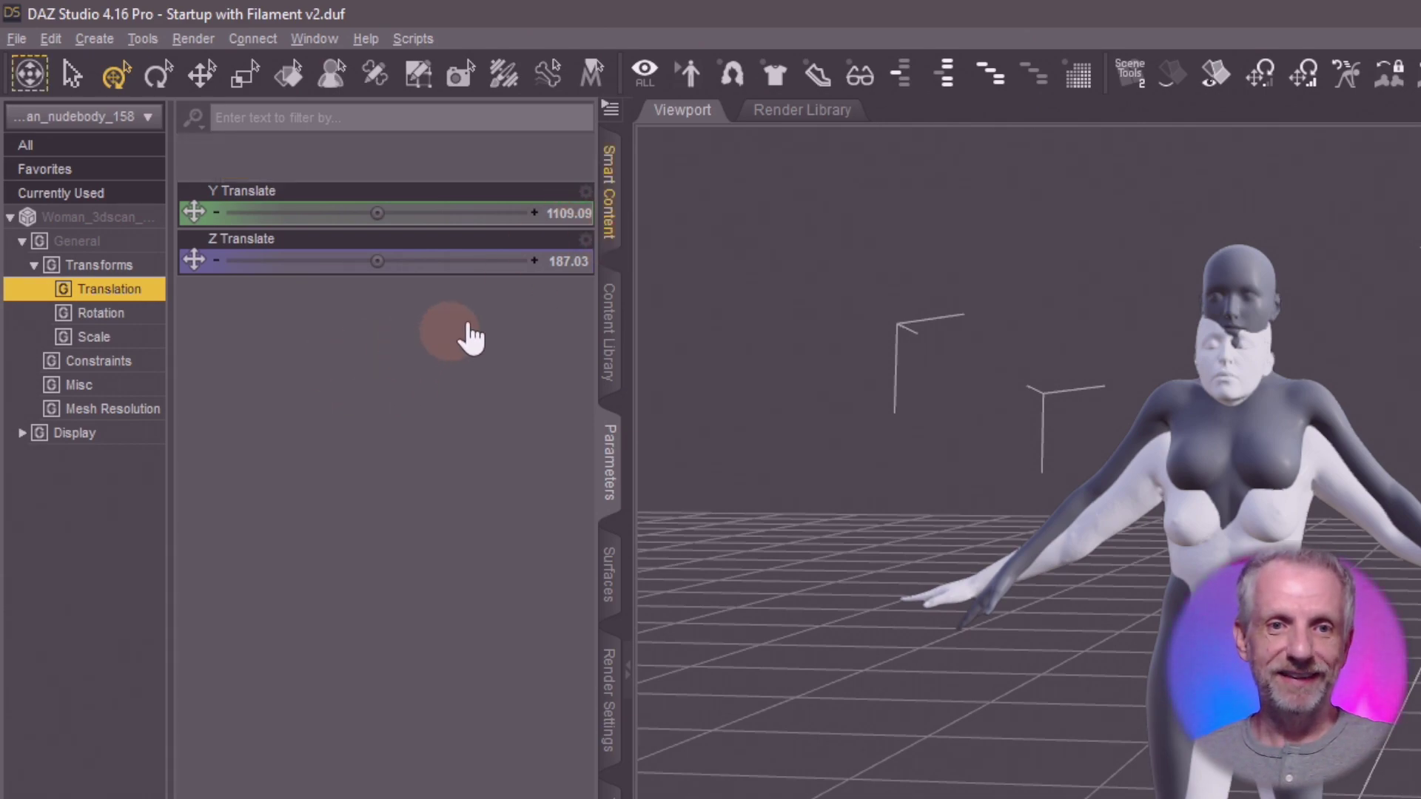
{"action": "left_click", "coordinate": [572, 214]}
{"action": "type", "text": "1110"}
{"action": "key", "text": "Return"}
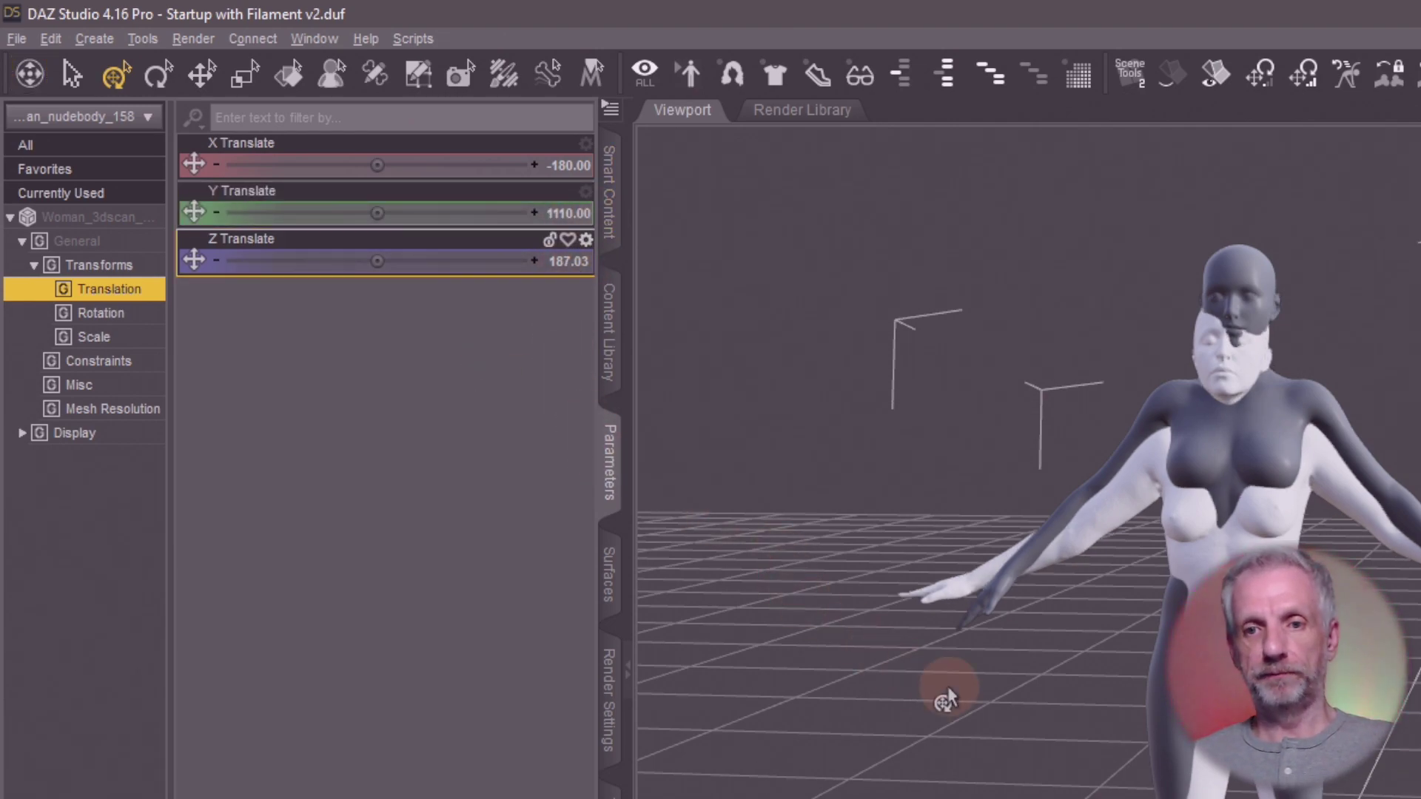
Step: Hide the Woman_3dscan_nudebody_158 scan in the scene and select the Genesis 8 Female figure
{"action": "left_click_drag", "start_coordinate": [945, 691], "coordinate": [946, 701]}
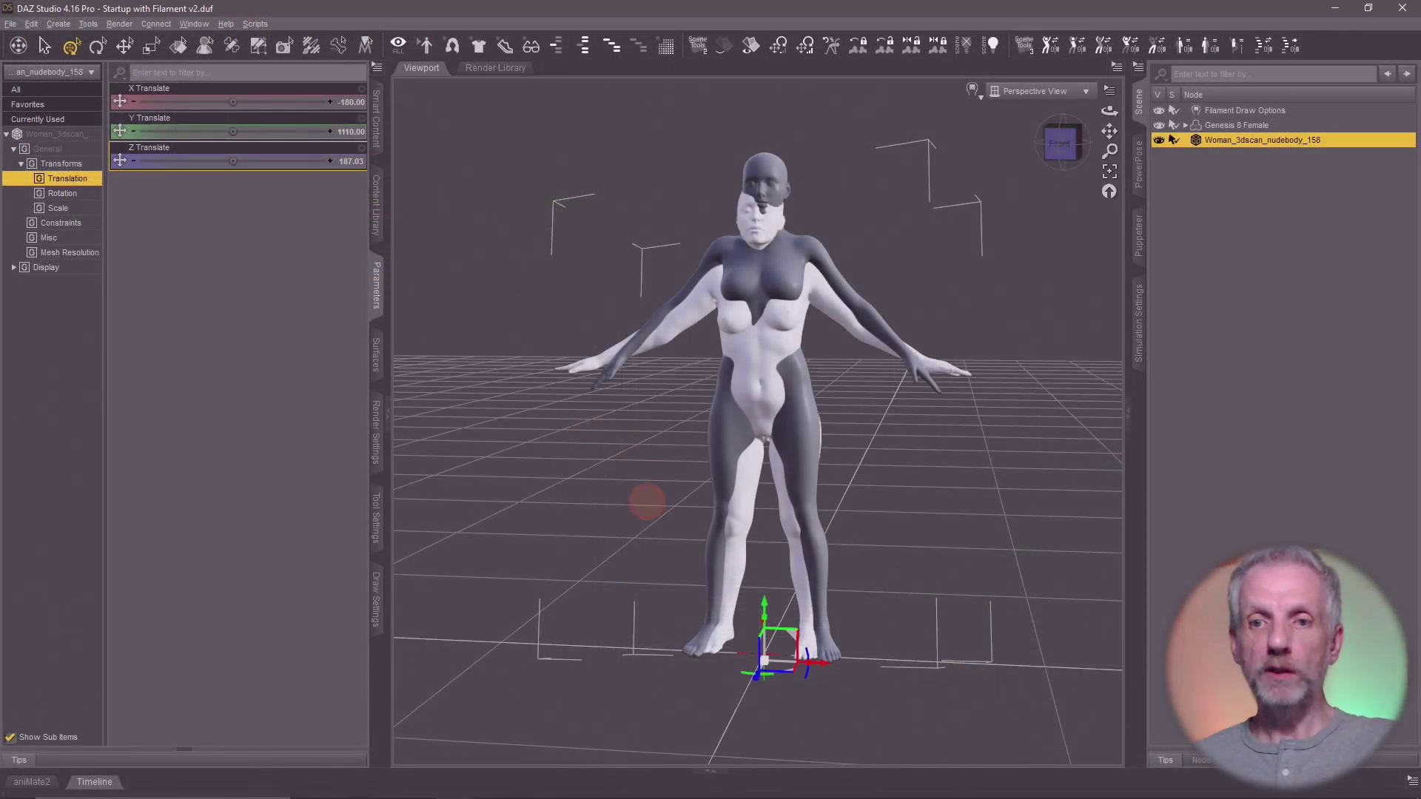
{"action": "mouse_move", "coordinate": [646, 501]}
{"action": "left_mouse_down"}
{"action": "mouse_move", "coordinate": [625, 501]}
{"action": "mouse_move", "coordinate": [656, 498]}
{"action": "left_mouse_up"}
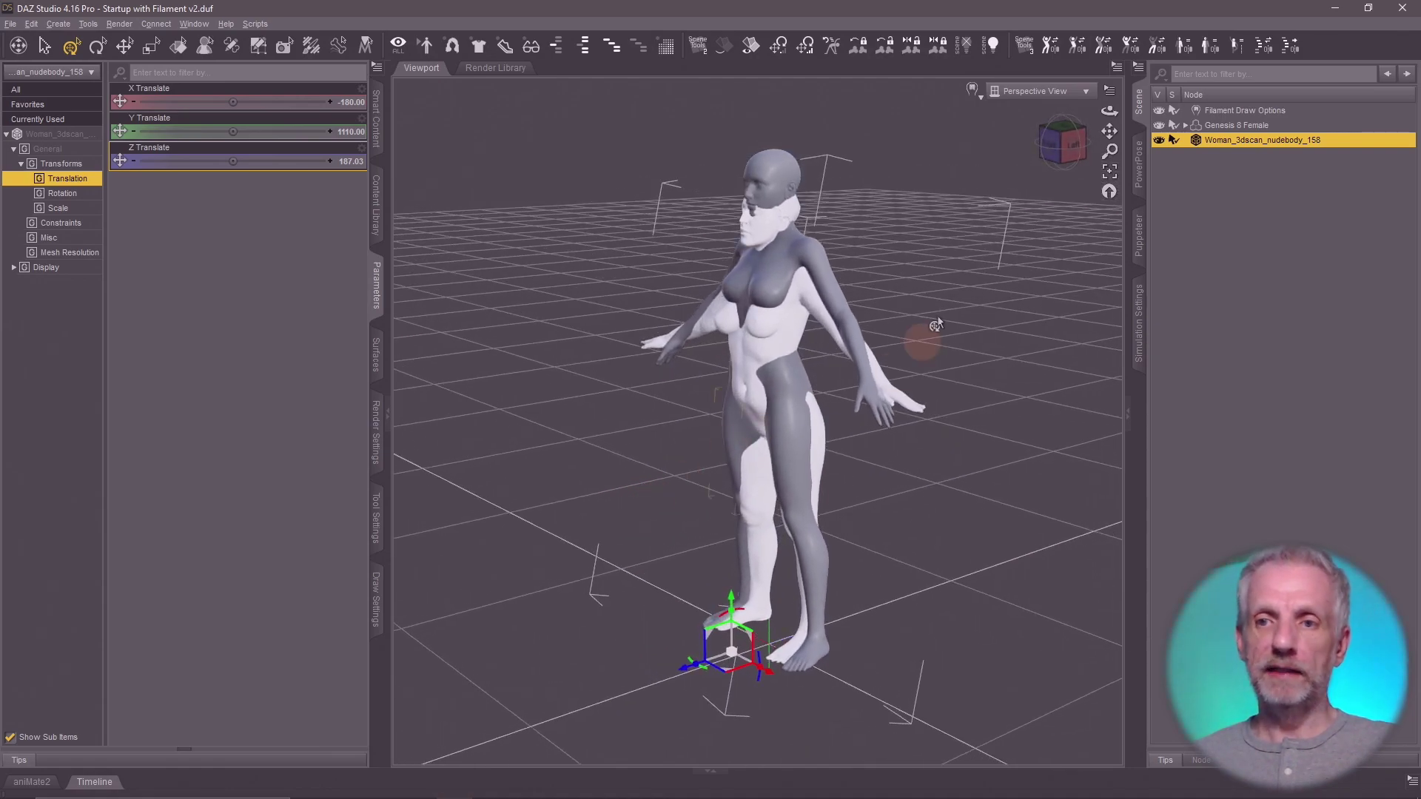
{"action": "left_click", "coordinate": [1159, 140]}
{"action": "left_click", "coordinate": [1229, 124]}
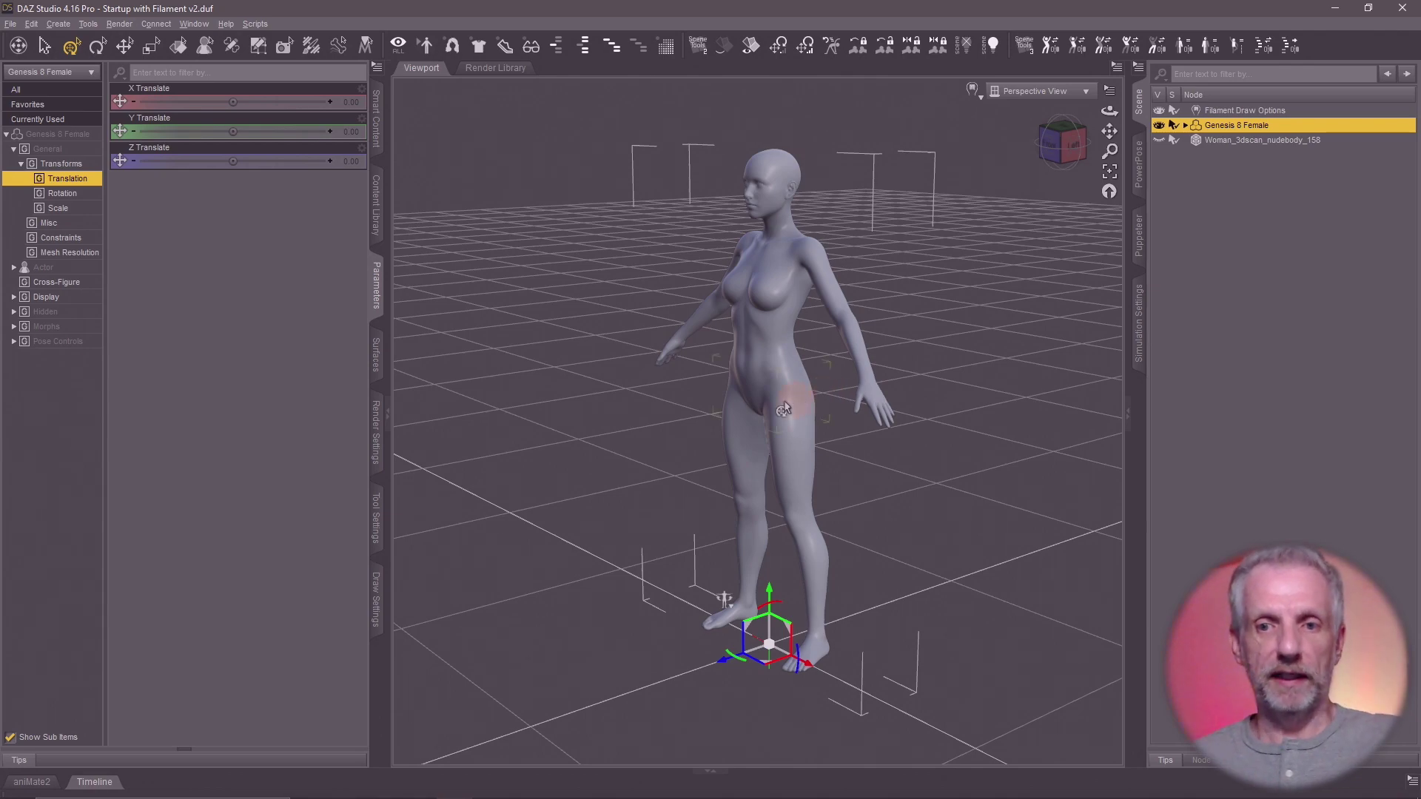
{"action": "mouse_move", "coordinate": [726, 393]}
{"action": "middle_mouse_down"}
{"action": "mouse_move", "coordinate": [750, 404]}
{"action": "mouse_move", "coordinate": [726, 401]}
{"action": "middle_mouse_up"}
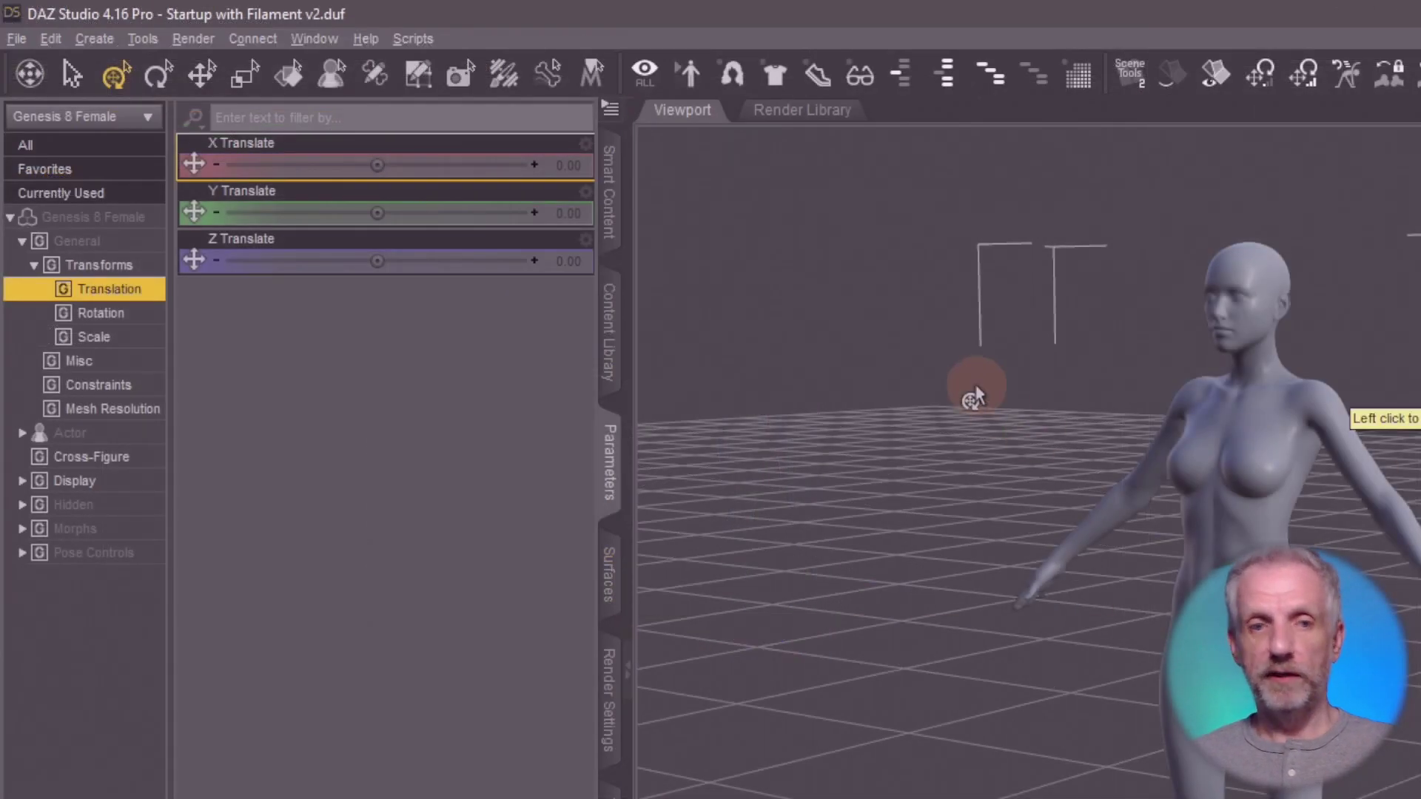
Step: Switch the Genesis 8 Female figure's mesh Resolution Level to Base and check the head up close
{"action": "left_click", "coordinate": [142, 411]}
{"action": "left_click", "coordinate": [441, 240]}
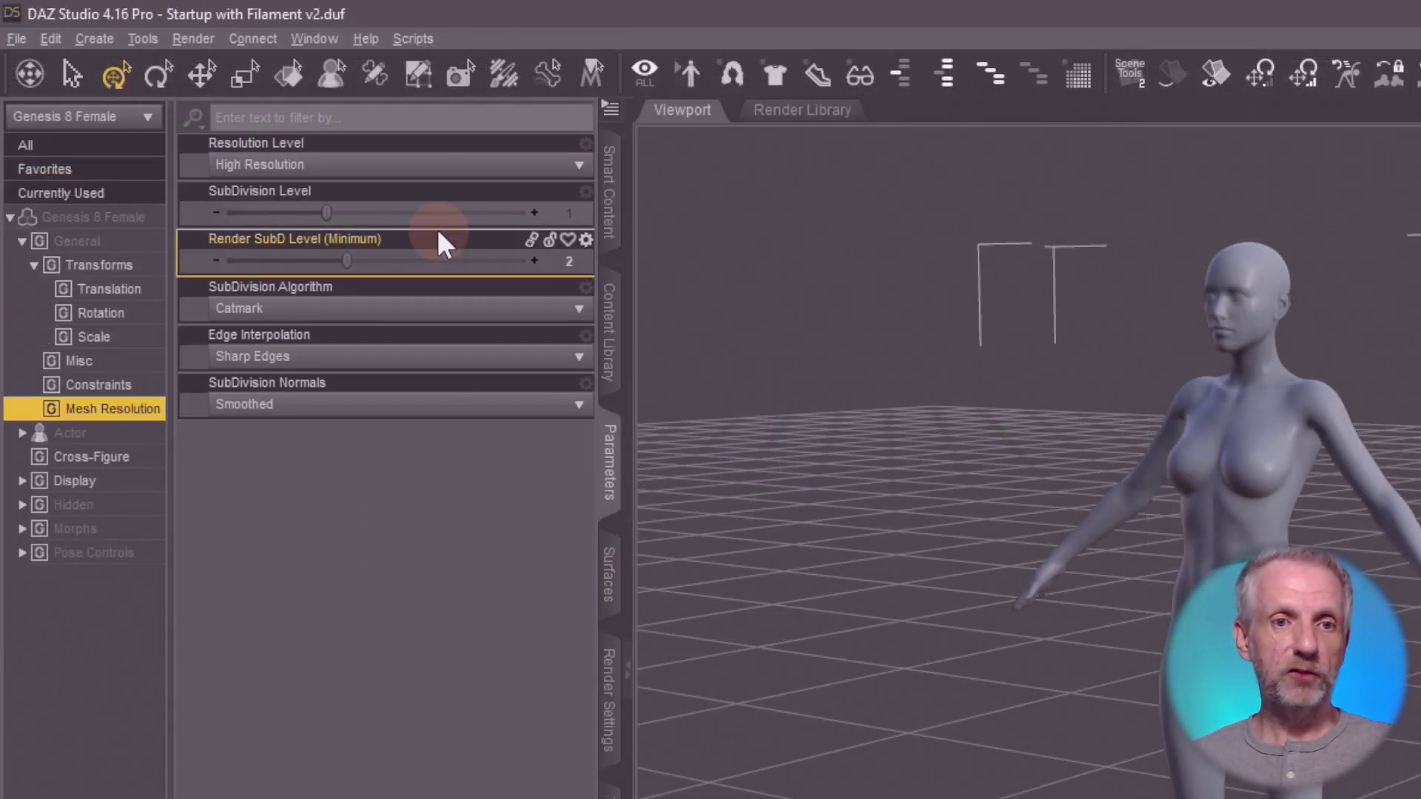
{"action": "left_click", "coordinate": [460, 169]}
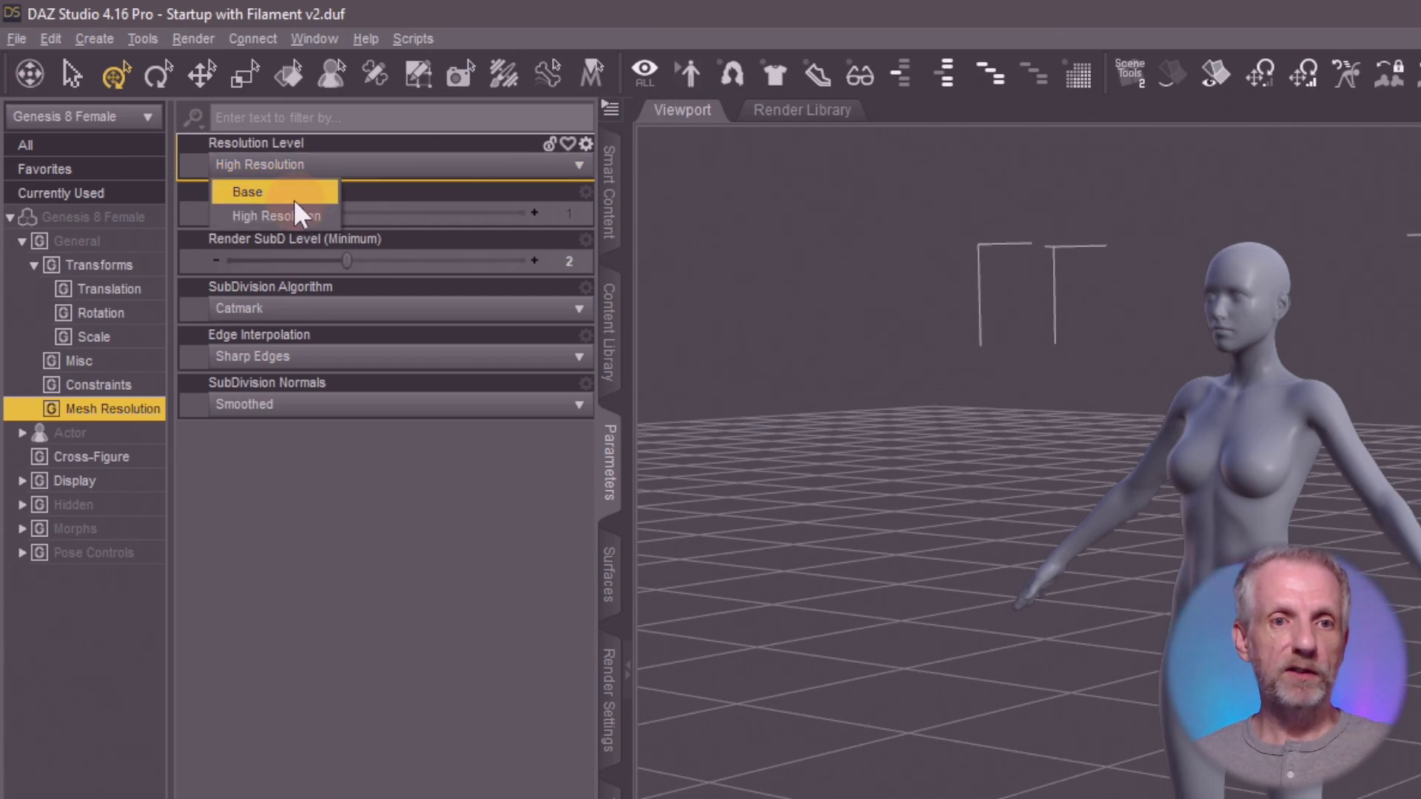
{"action": "left_click", "coordinate": [299, 214]}
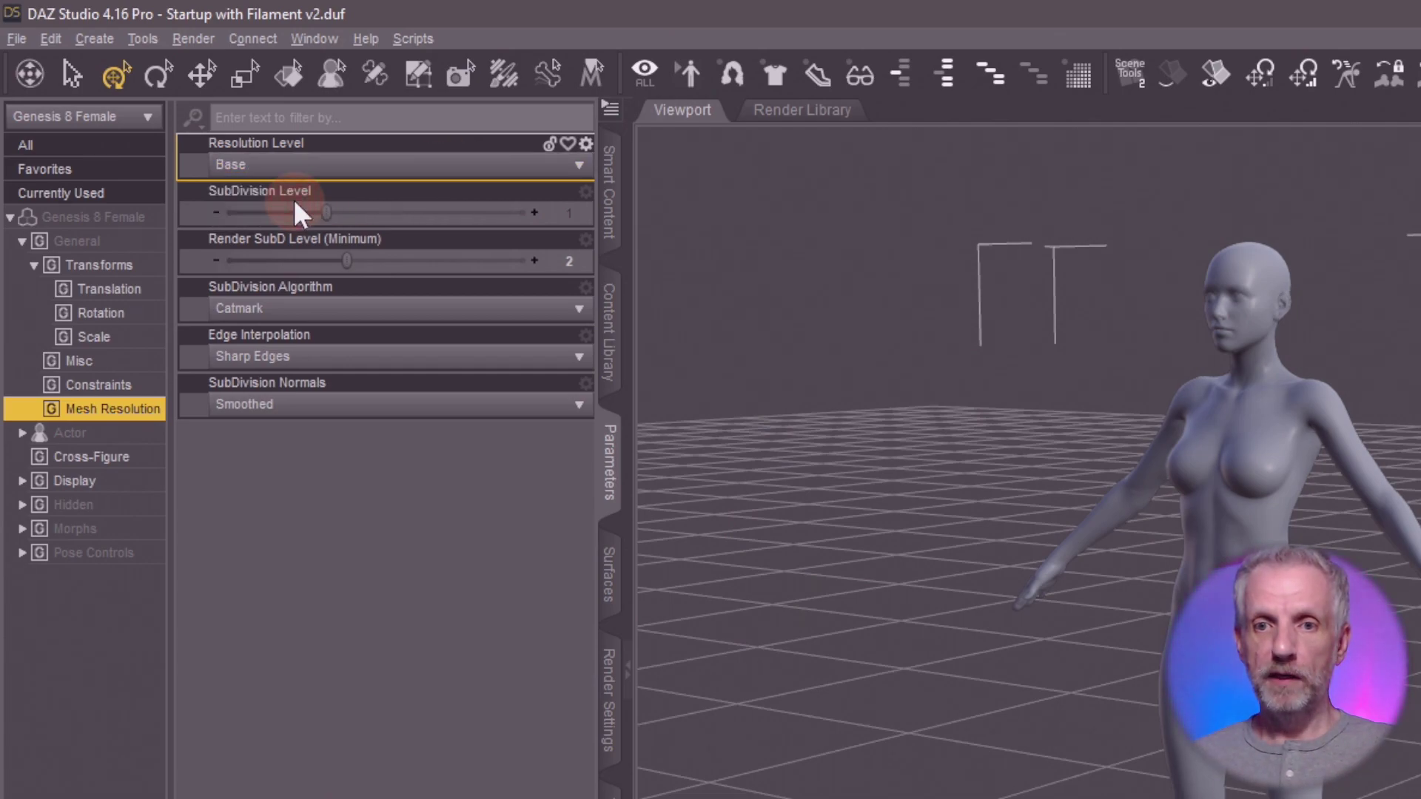
{"action": "scroll", "coordinate": [1208, 502], "scroll_direction": "up", "scroll_amount": 5}
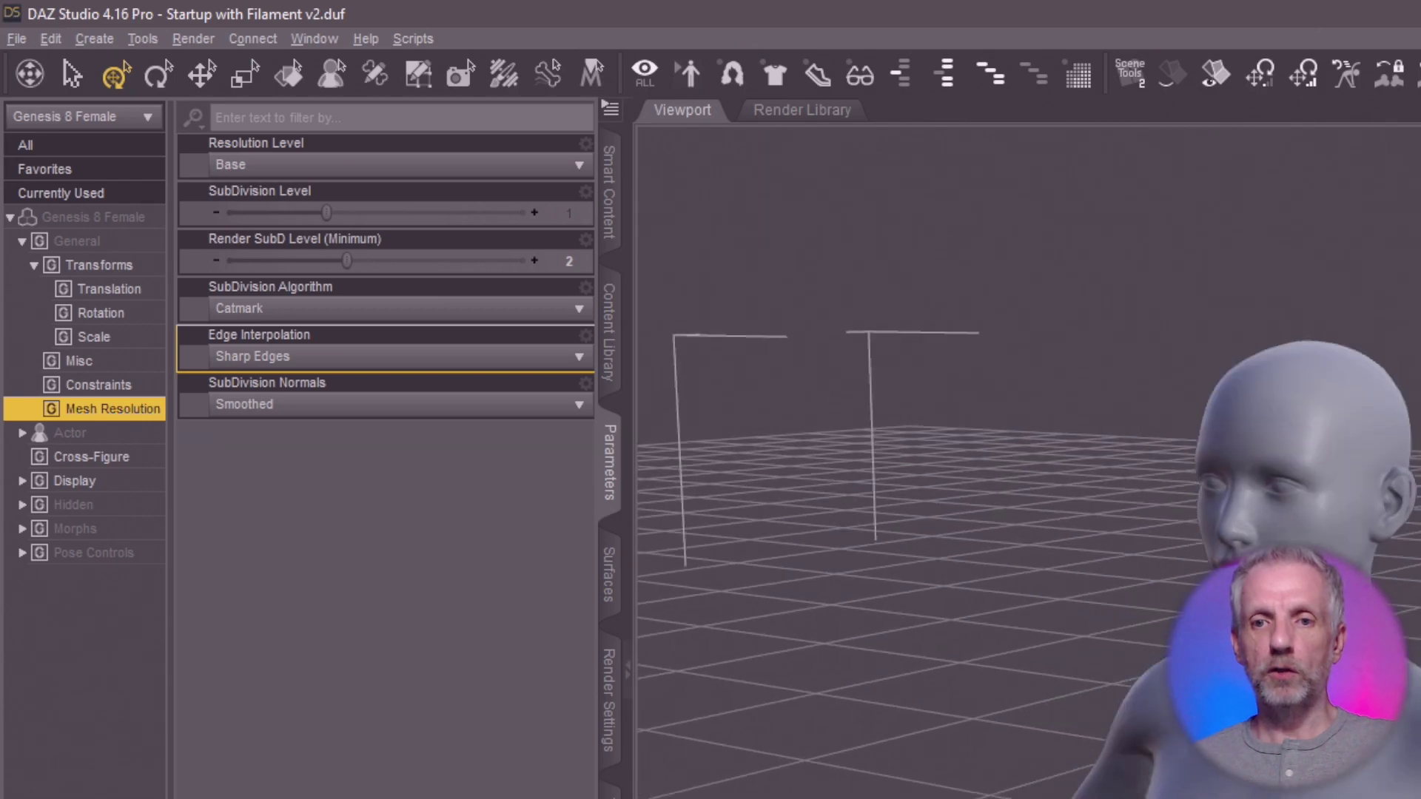
{"action": "scroll", "coordinate": [1029, 518], "scroll_direction": "down", "scroll_amount": 2}
{"action": "scroll", "coordinate": [923, 276], "scroll_direction": "up", "scroll_amount": 5}
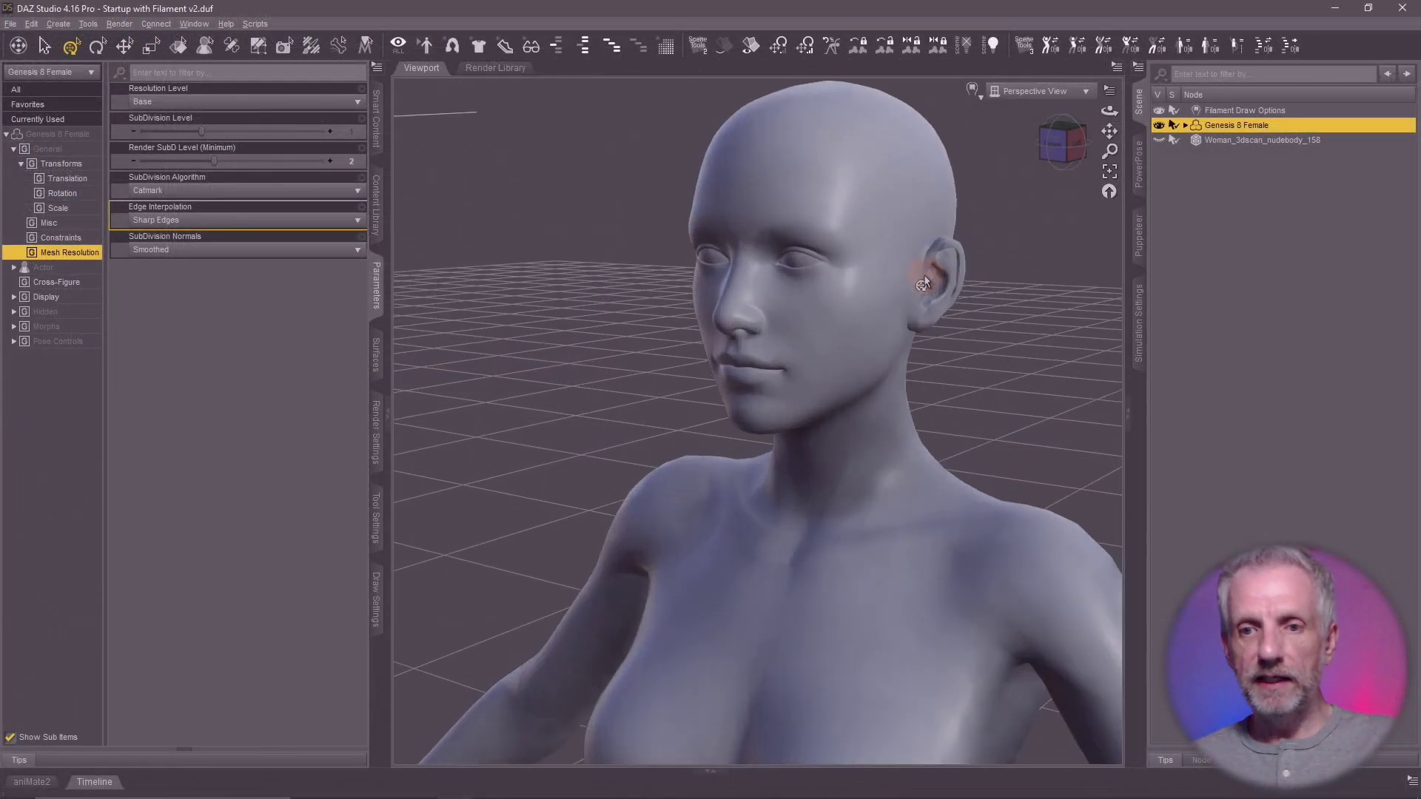
{"action": "middle_click_drag", "start_coordinate": [923, 281], "coordinate": [920, 285]}
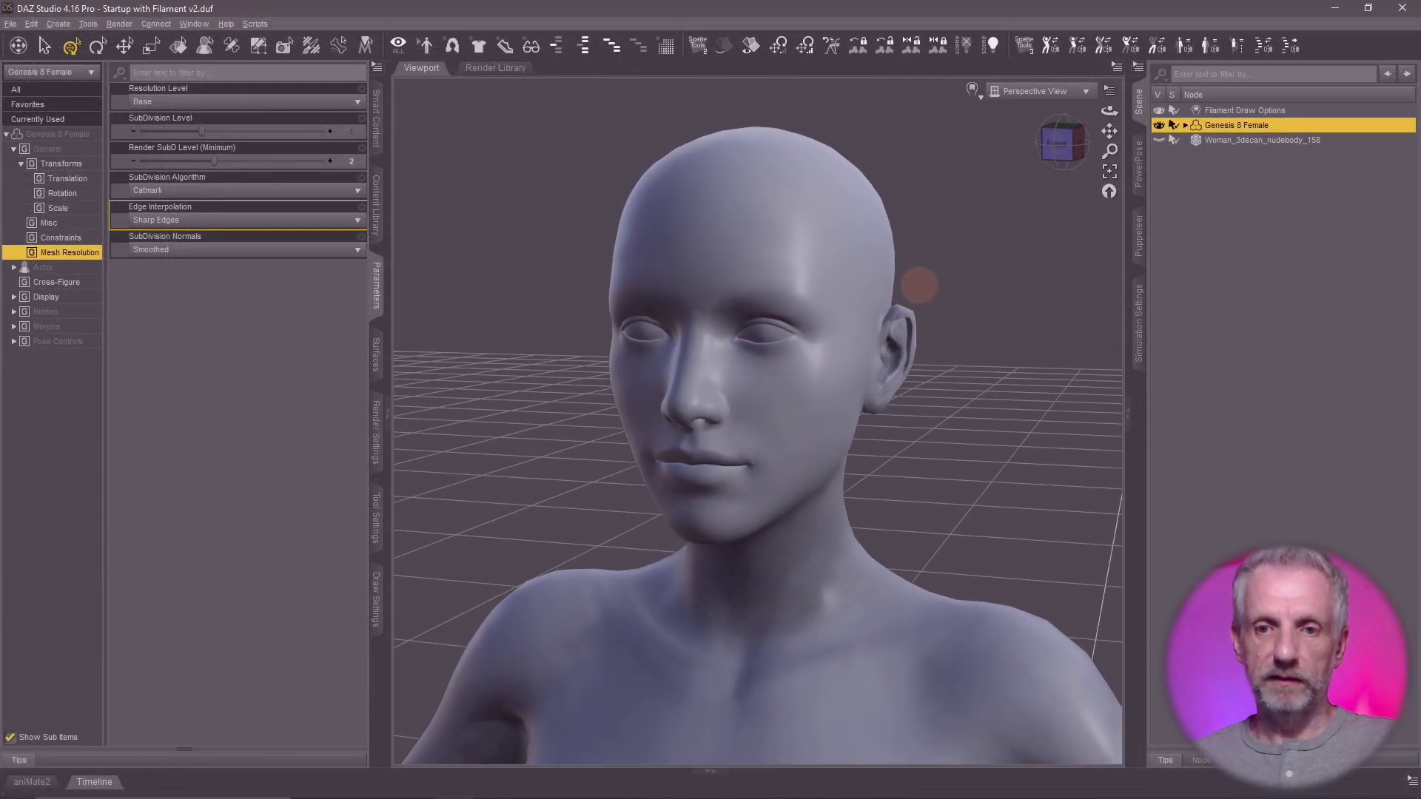
{"action": "left_click_drag", "start_coordinate": [920, 285], "coordinate": [917, 284]}
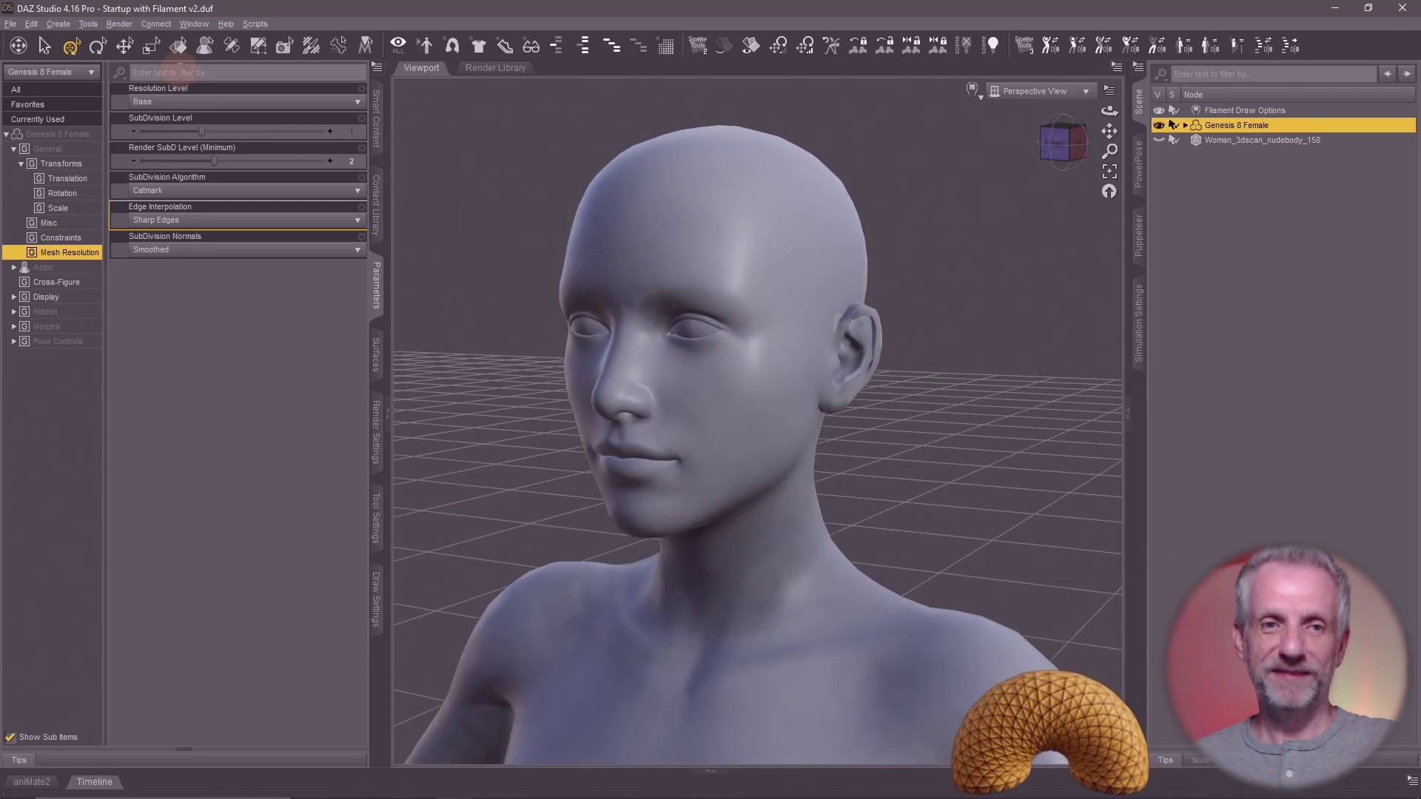
Step: Start a Wavefront Object export and create and open a new folder named 3D.sk on the Desktop
{"action": "left_click", "coordinate": [11, 23]}
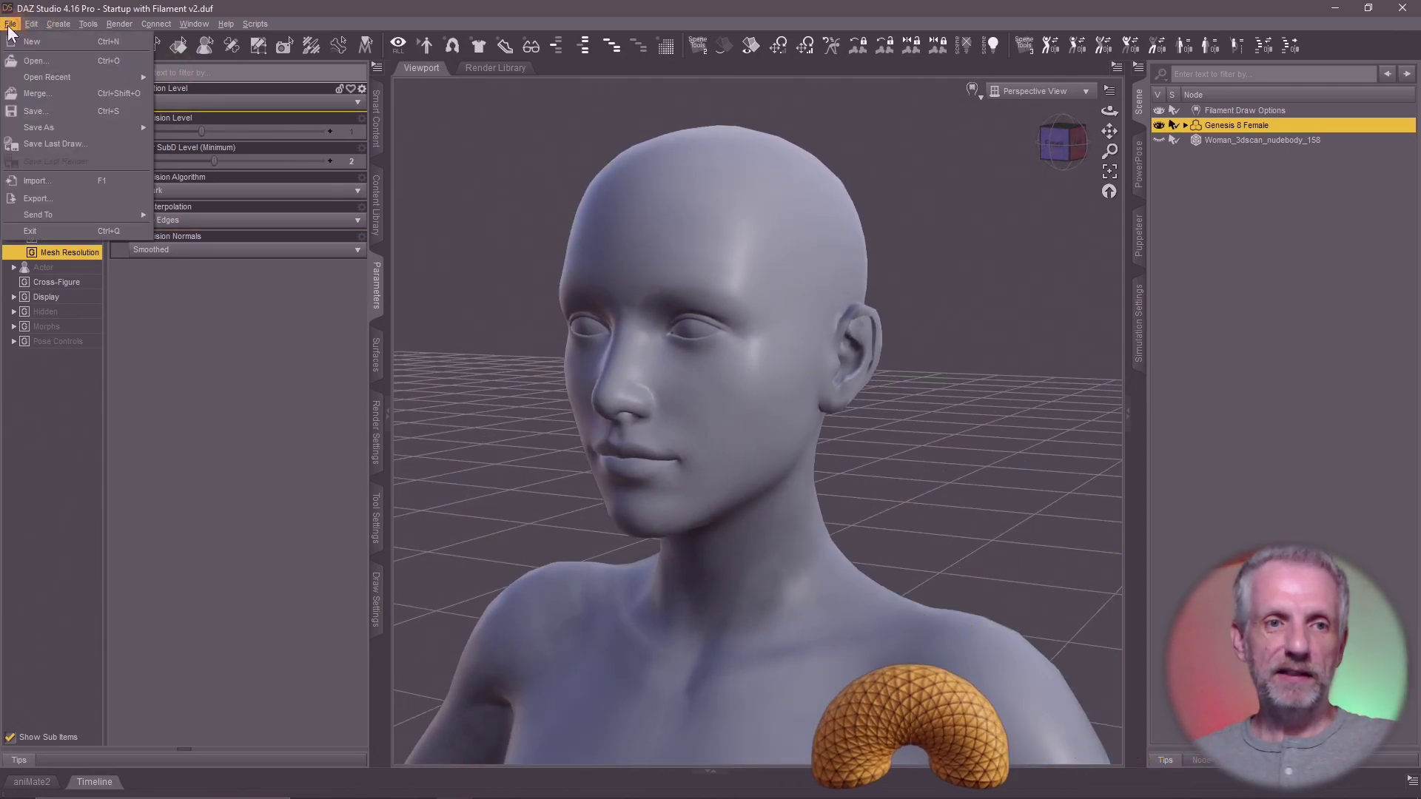
{"action": "left_click", "coordinate": [61, 197]}
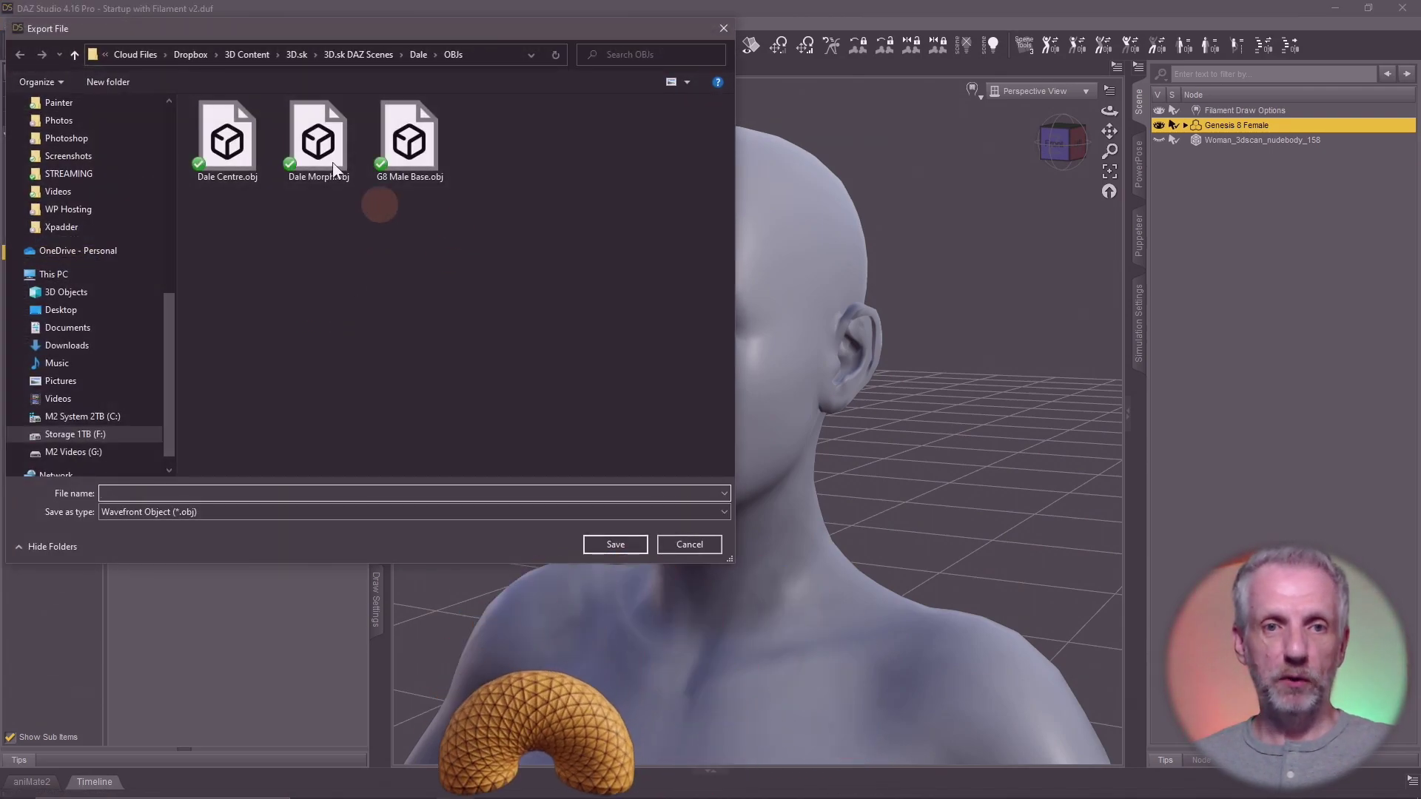
{"action": "left_click", "coordinate": [96, 310]}
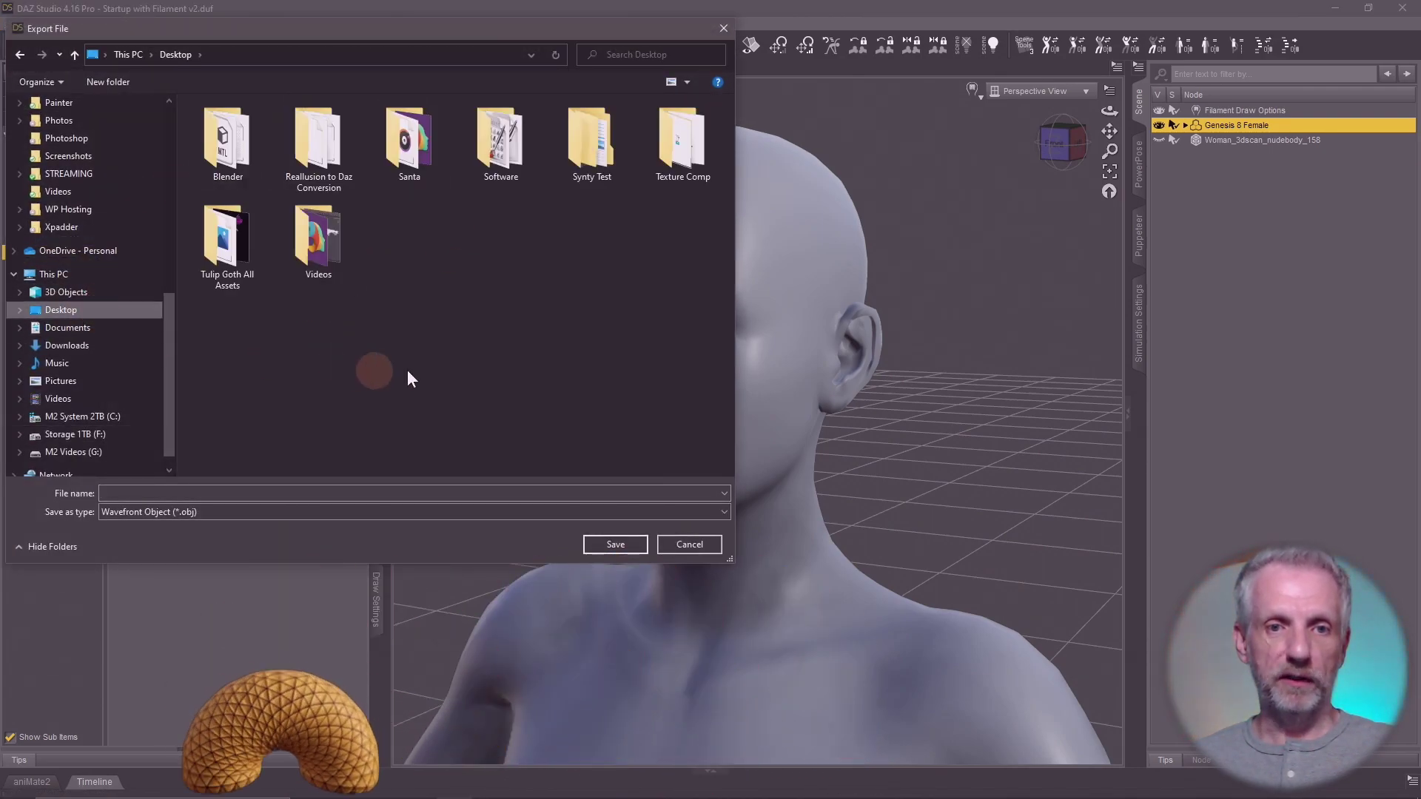
{"action": "right_click", "coordinate": [471, 342]}
{"action": "mouse_move", "coordinate": [417, 554]}
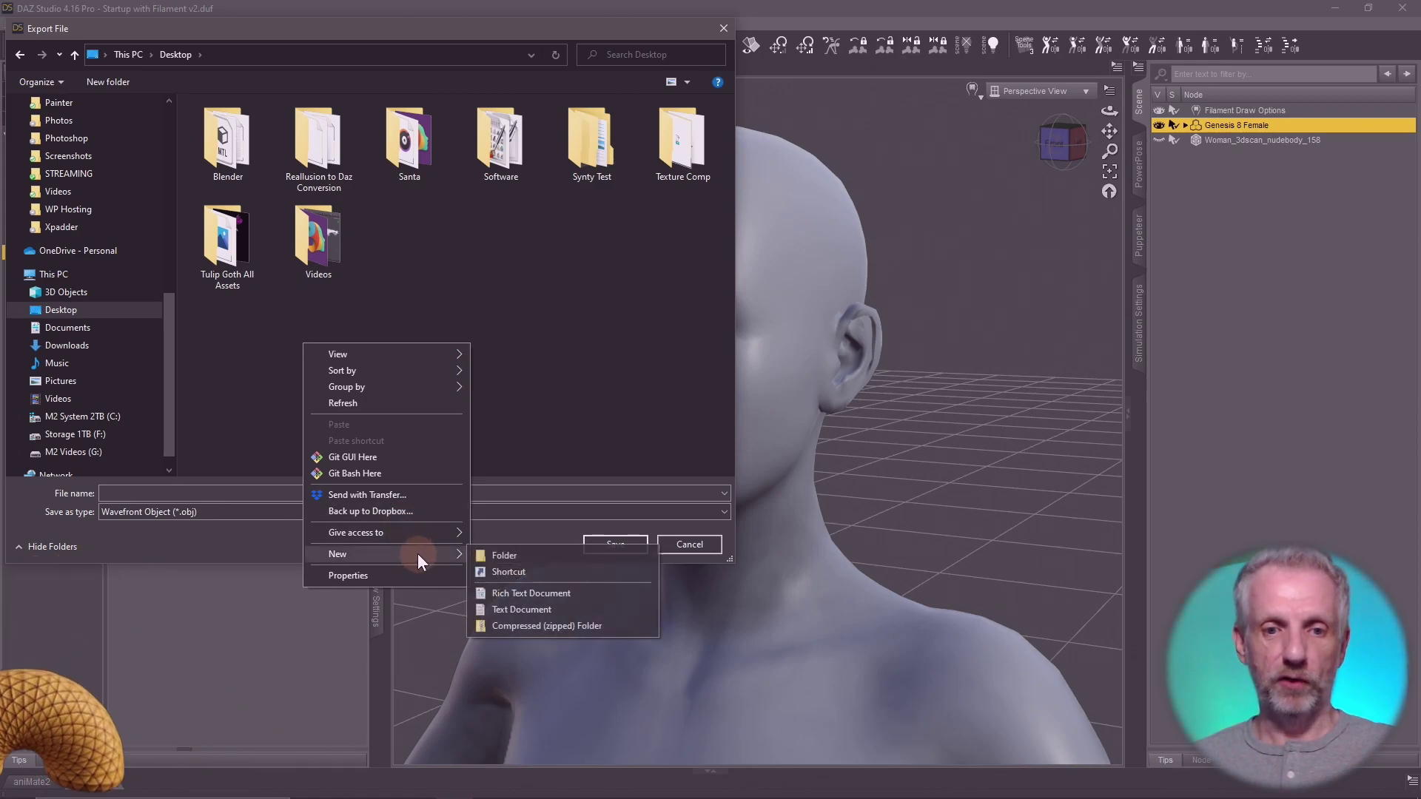
{"action": "left_click", "coordinate": [514, 557]}
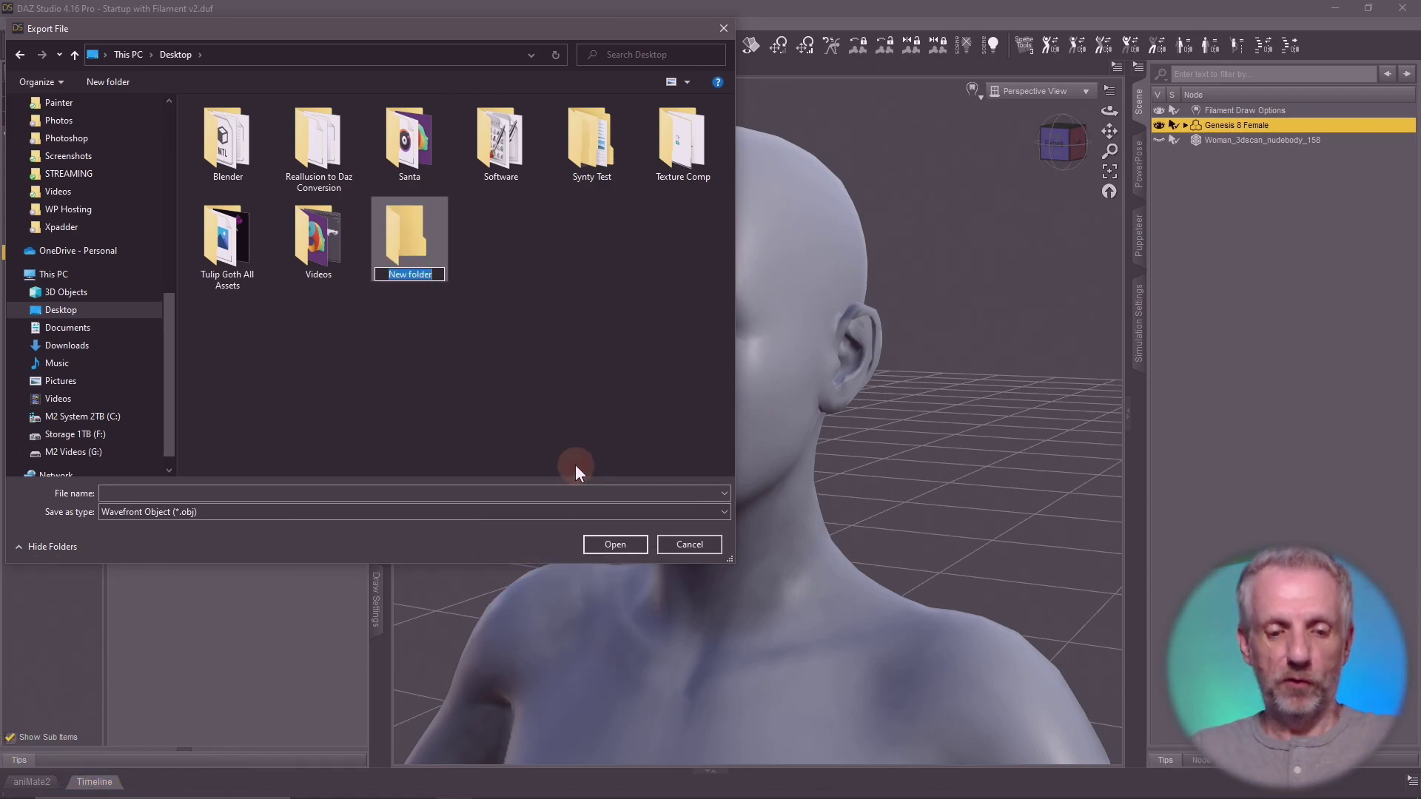
{"action": "type", "text": "3D.sk"}
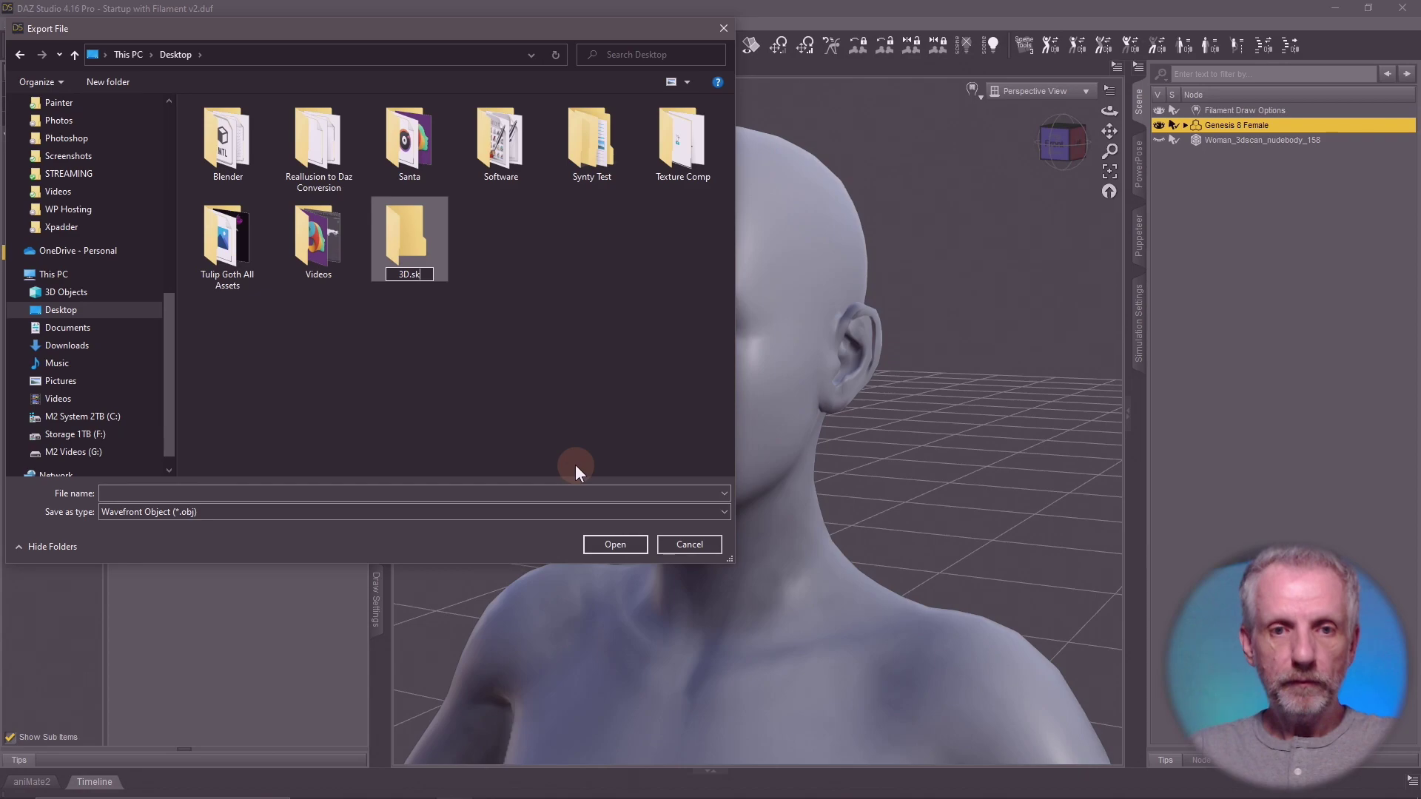
{"action": "key", "text": "Return"}
{"action": "double_click", "coordinate": [419, 242]}
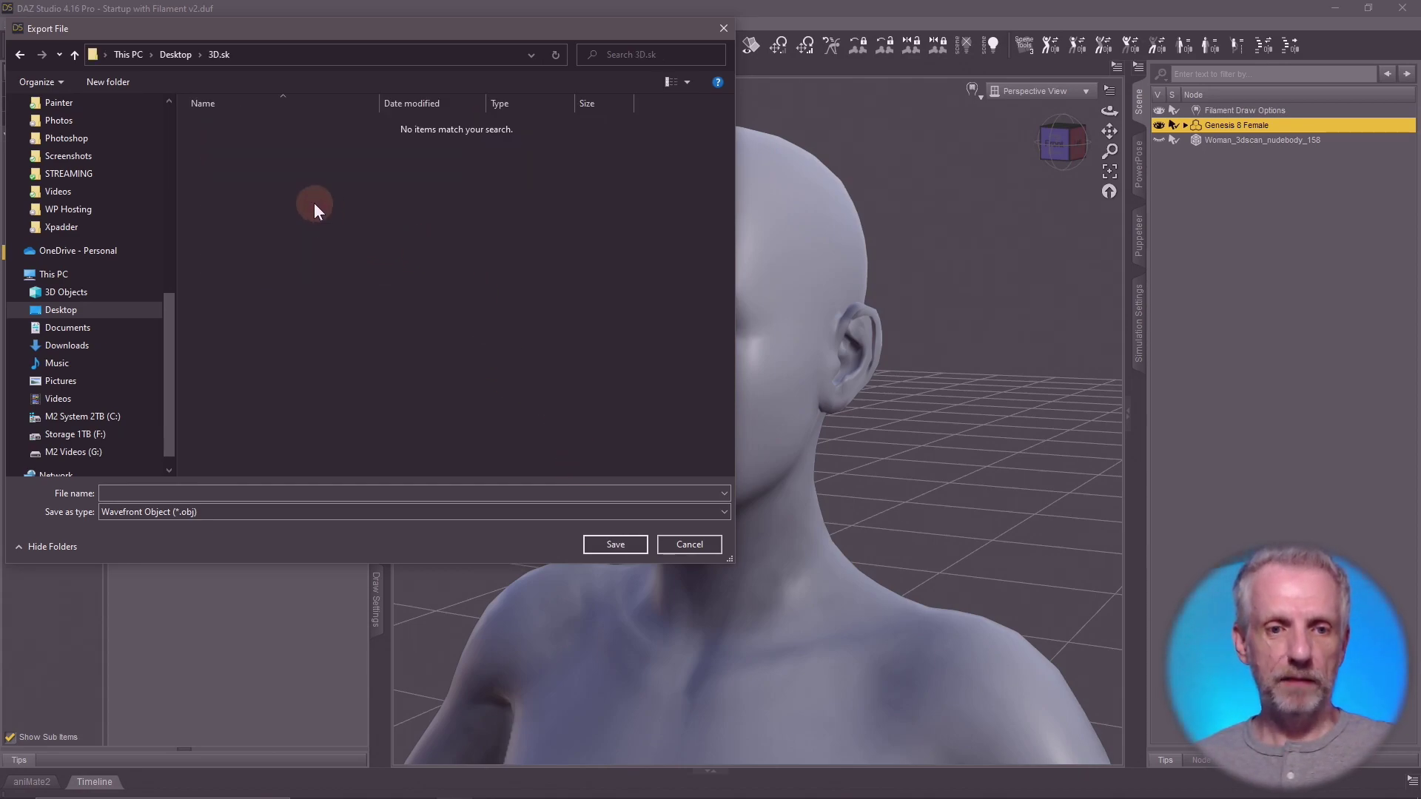
Step: Create a subfolder named OBJs inside 3D.sk and open it as the export location
{"action": "right_click", "coordinate": [314, 202]}
{"action": "mouse_move", "coordinate": [276, 429]}
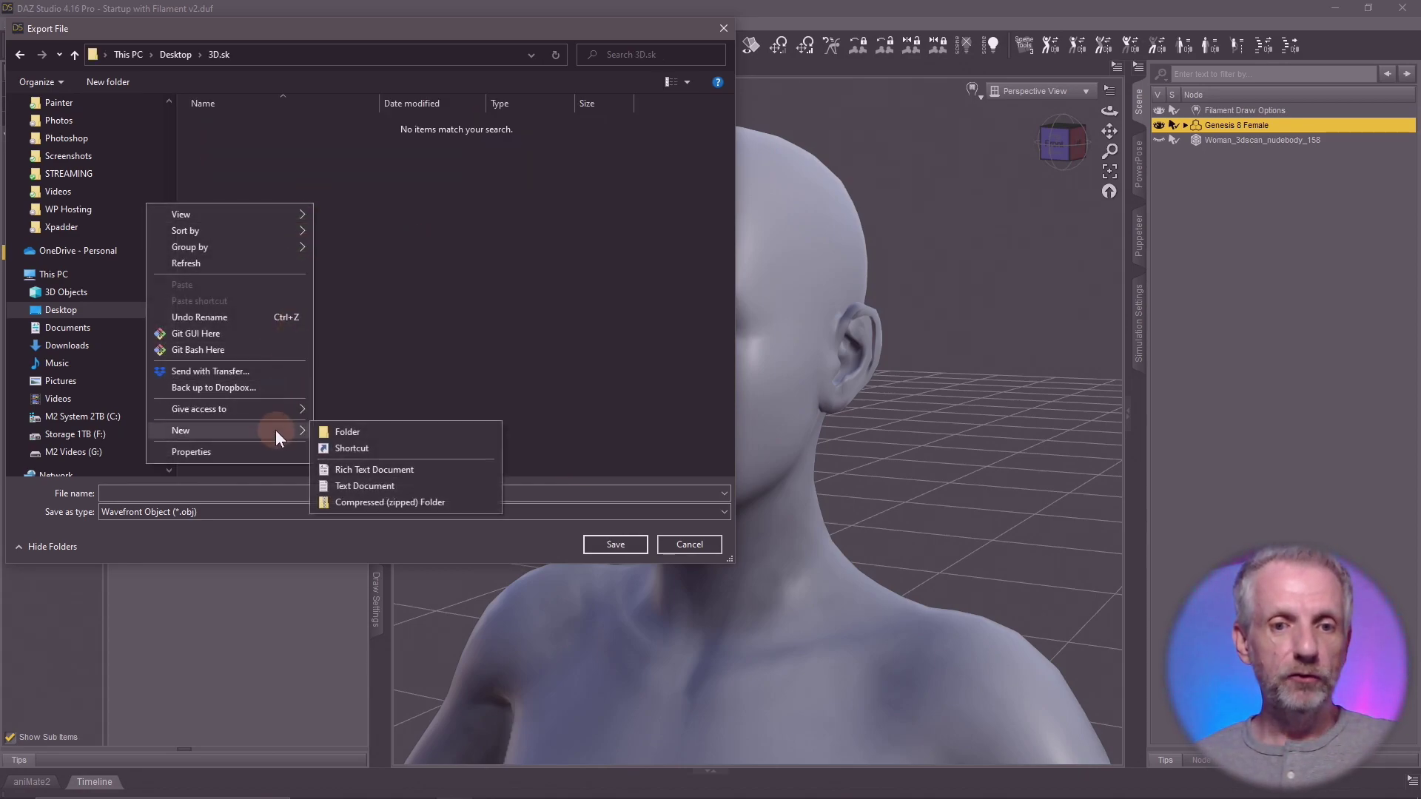
{"action": "left_click", "coordinate": [400, 429]}
{"action": "type", "text": "OBJs"}
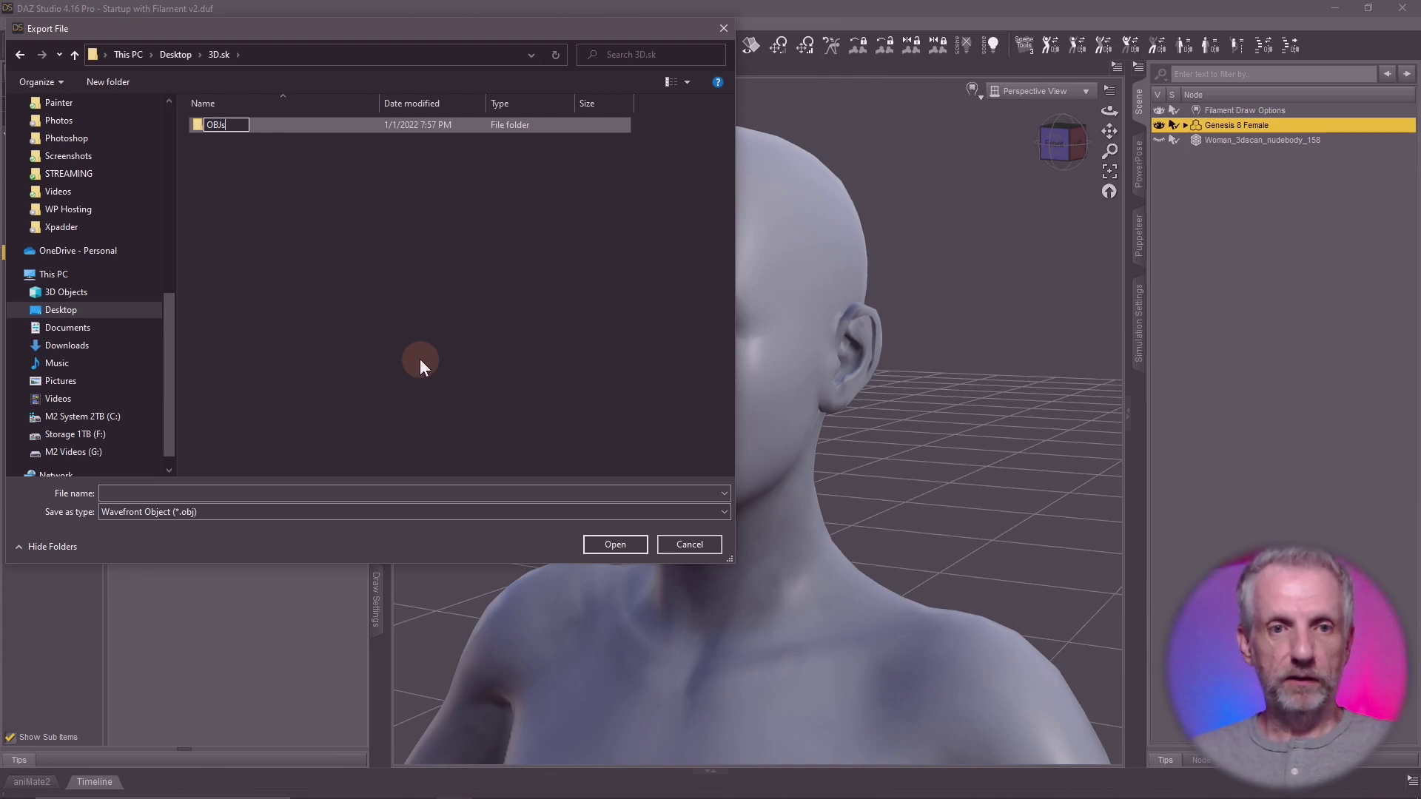
{"action": "key", "text": "Return"}
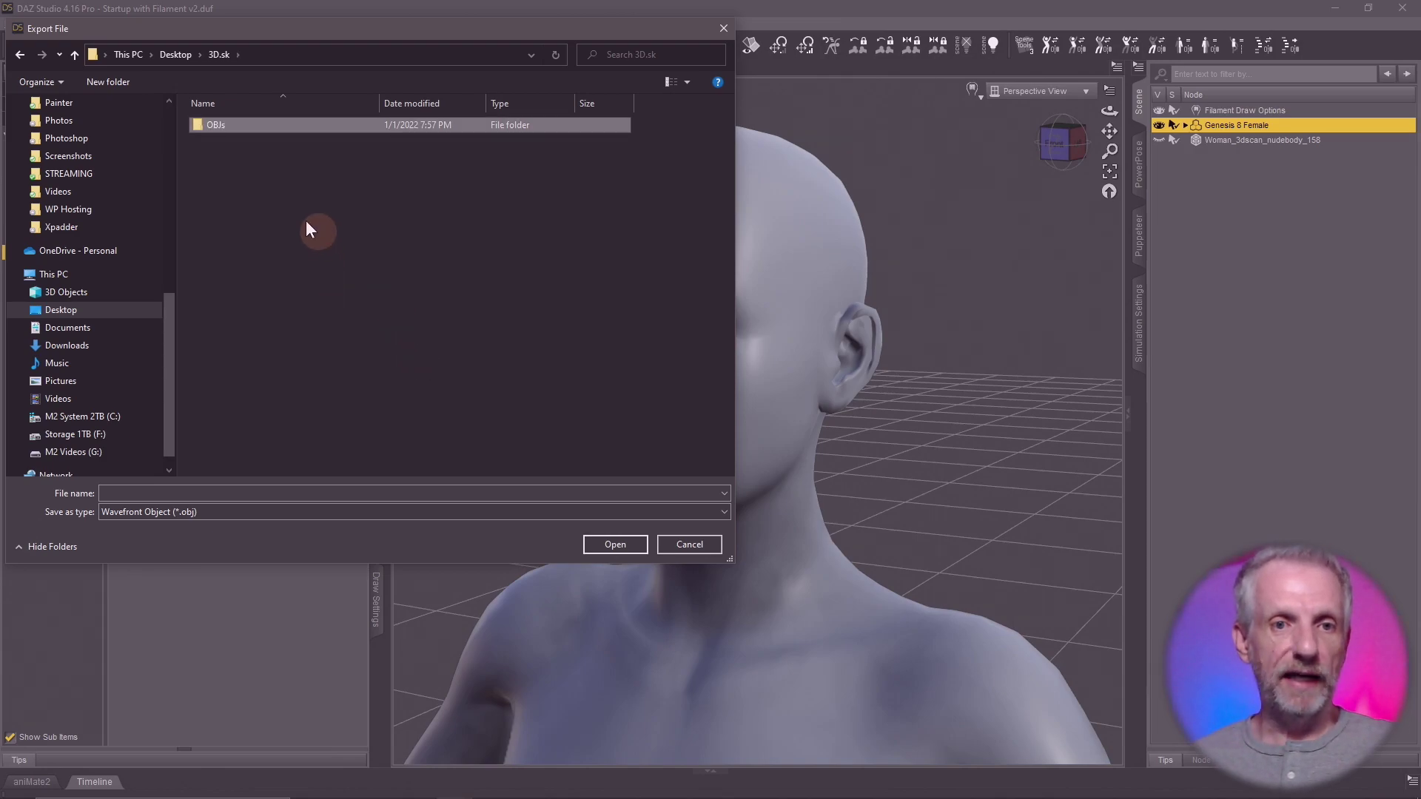
{"action": "double_click", "coordinate": [245, 126]}
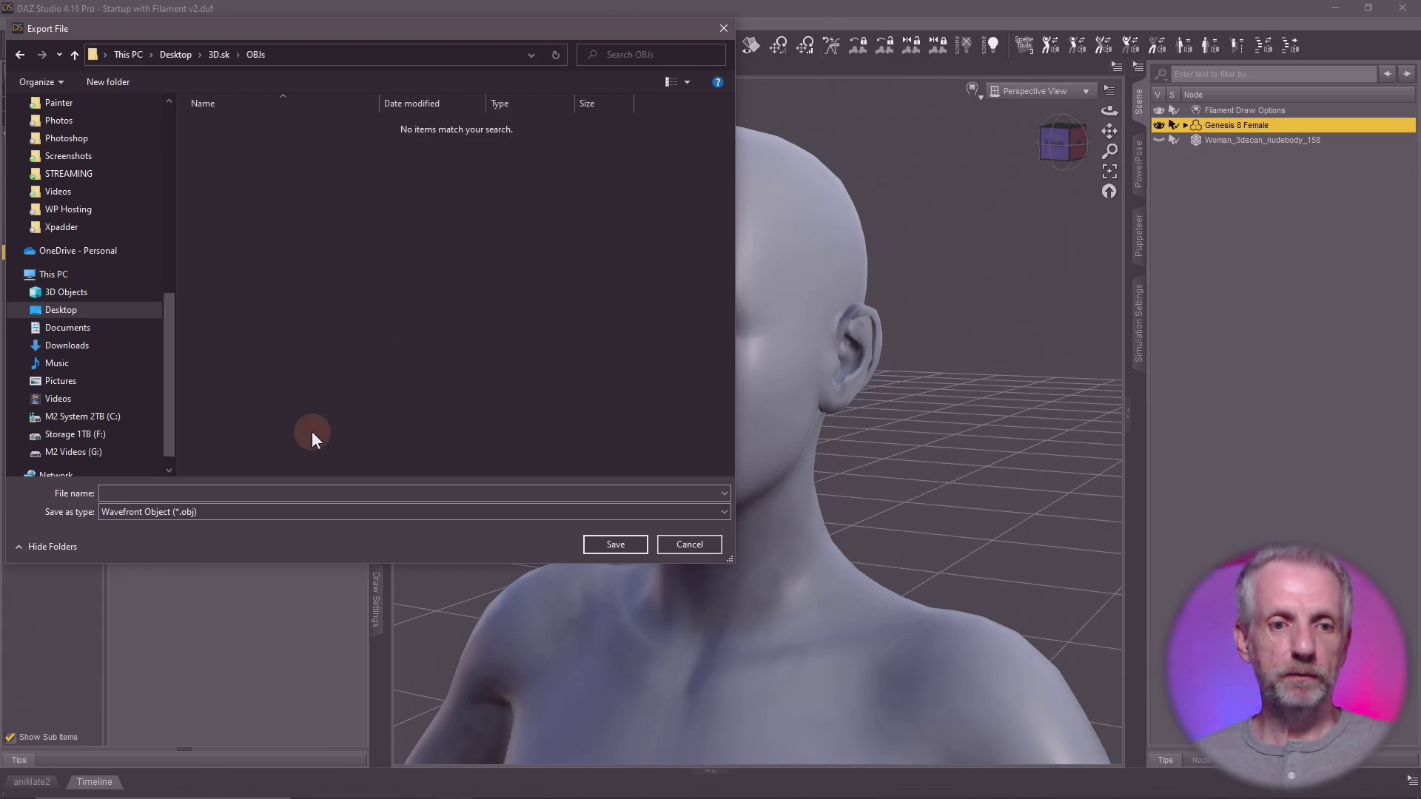
Step: Export the figure as Genesis 8 Female Base in OBJ format, using the DAZ Studio (1 unit = 1cm) preset
{"action": "left_click", "coordinate": [326, 492]}
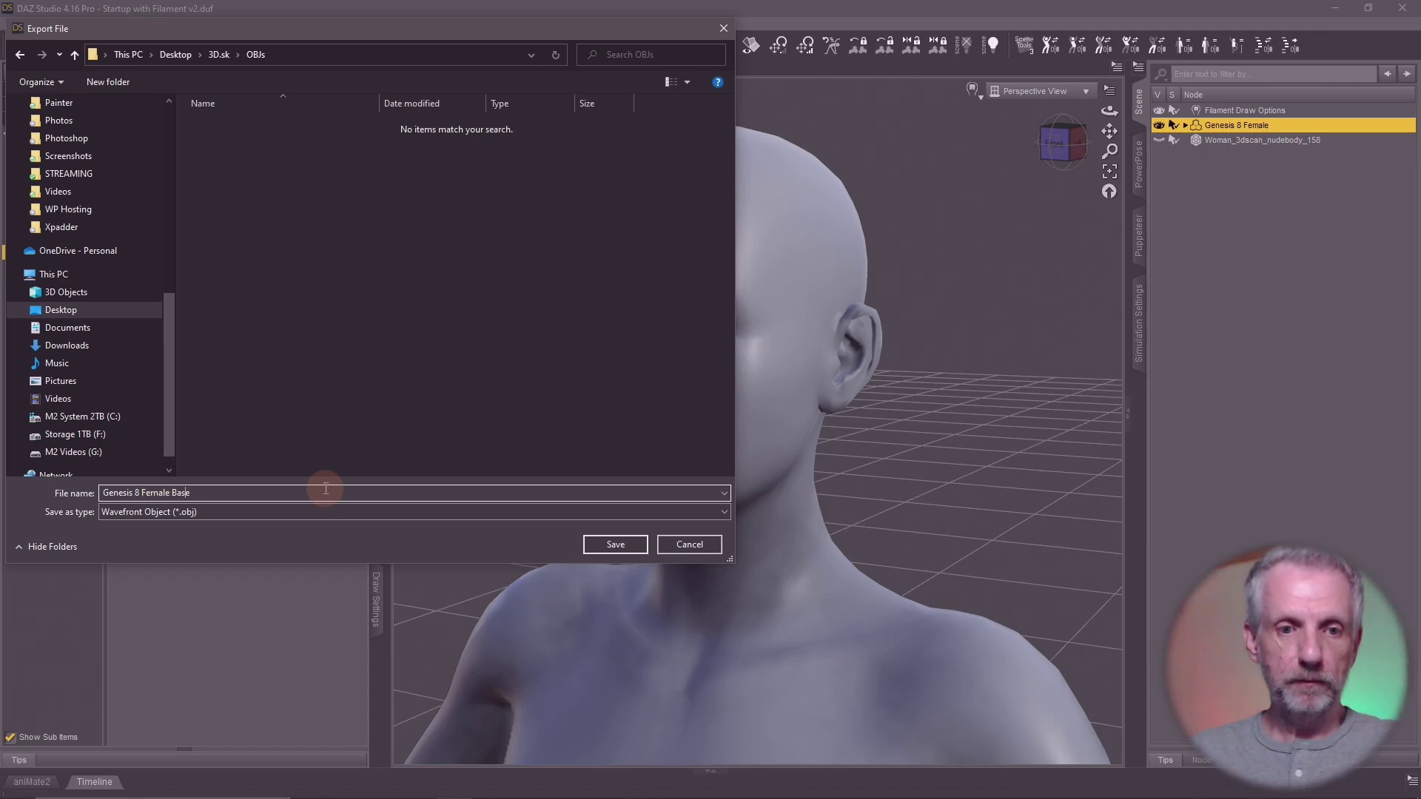
{"action": "key", "text": "Return"}
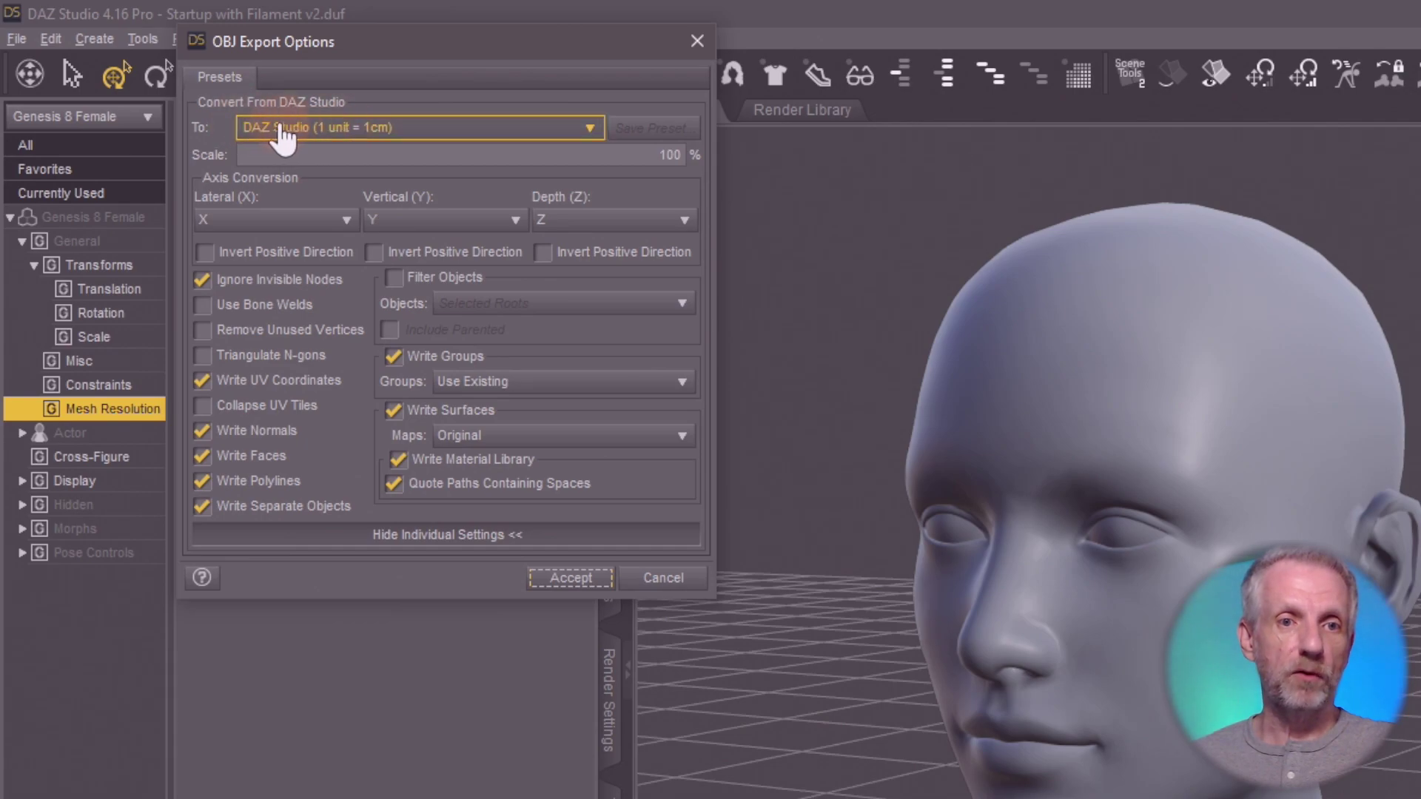
{"action": "left_click", "coordinate": [389, 132]}
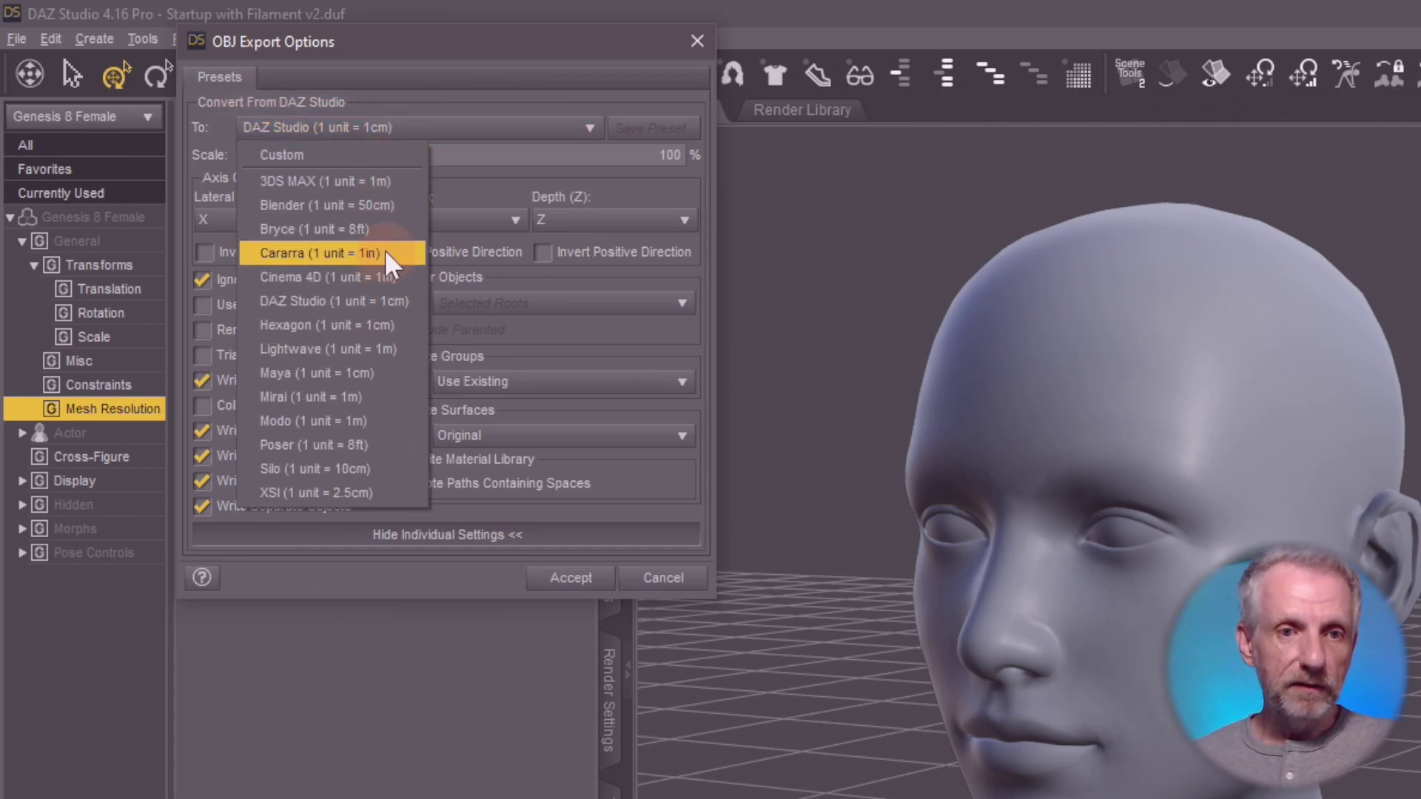
{"action": "left_click", "coordinate": [385, 300]}
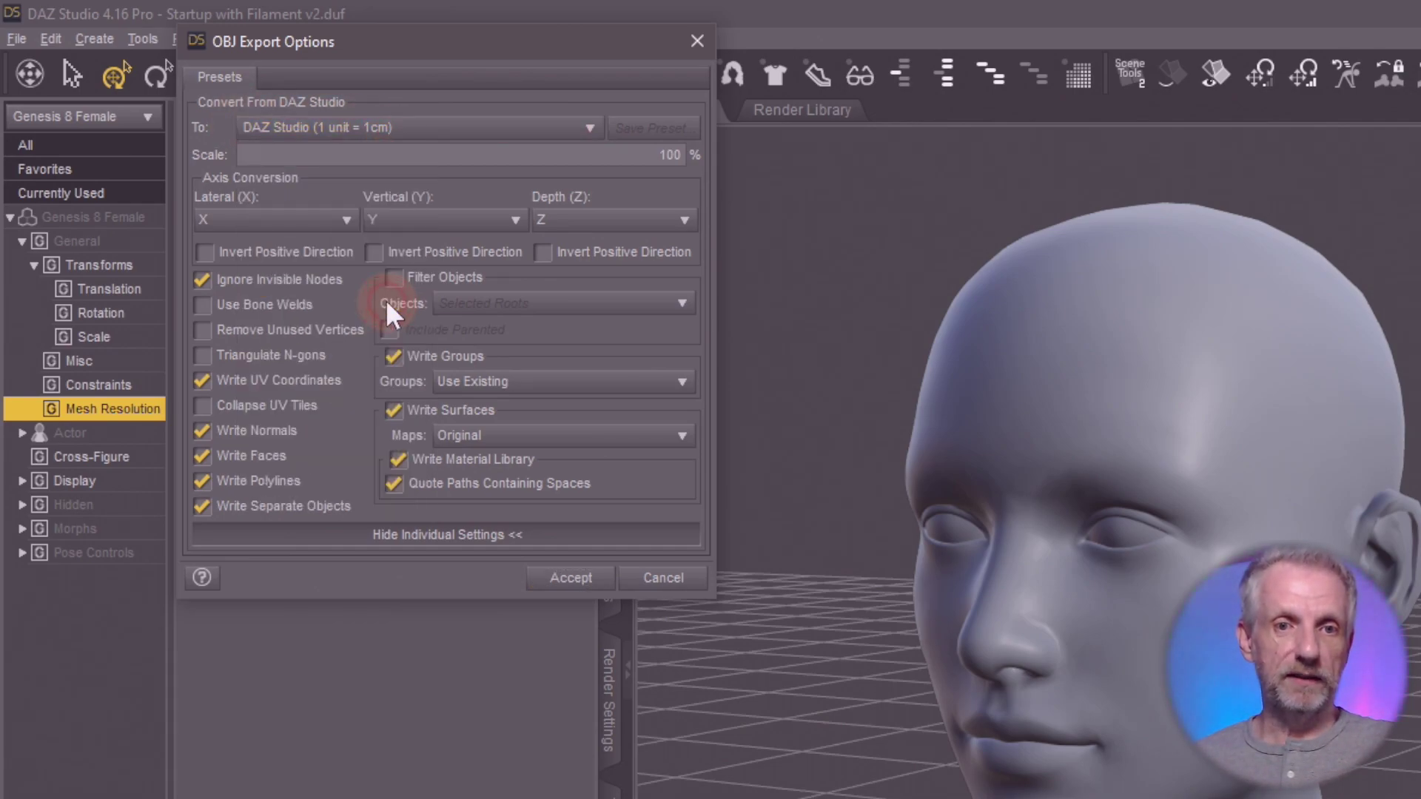
{"action": "left_click", "coordinate": [576, 571]}
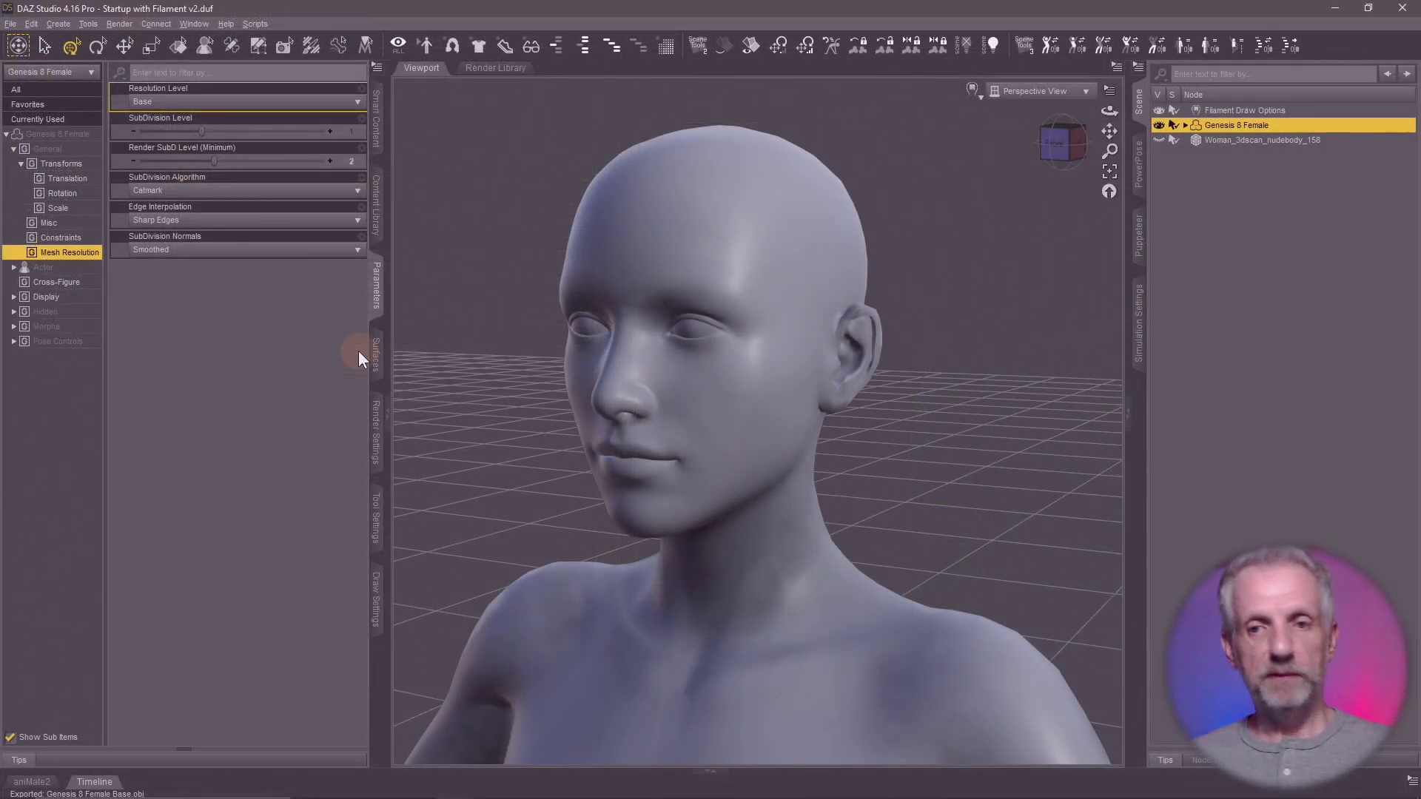
{"action": "scroll", "coordinate": [646, 421], "scroll_direction": "up", "scroll_amount": 4}
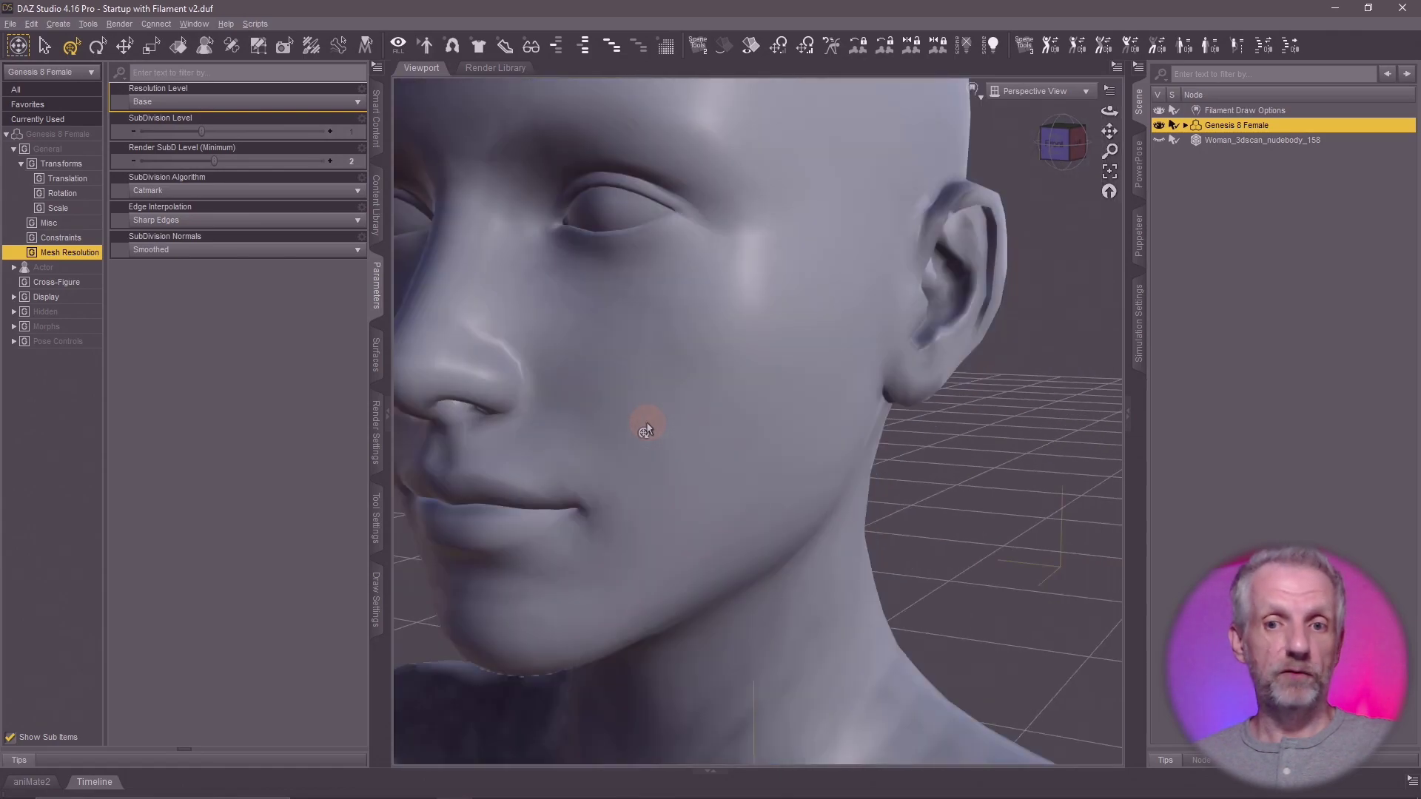
{"action": "scroll", "coordinate": [646, 422], "scroll_direction": "down", "scroll_amount": 8}
{"action": "scroll", "coordinate": [648, 424], "scroll_direction": "down", "scroll_amount": 2}
{"action": "middle_click_drag", "start_coordinate": [648, 424], "coordinate": [644, 425]}
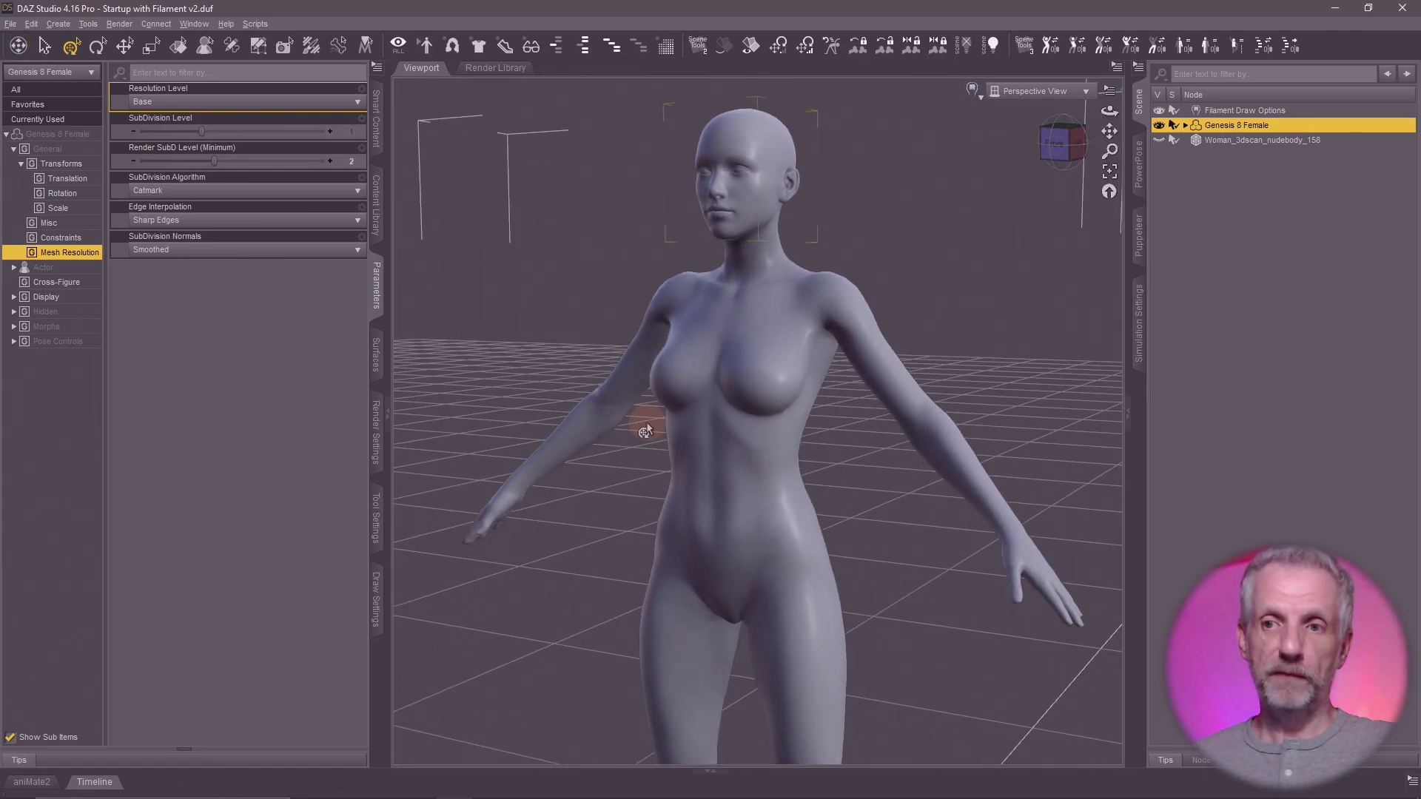
Step: Hide the Genesis 8 Female figure, then show and select the Woman_3dscan_nudebody_158 body scan
{"action": "left_click", "coordinate": [1159, 125]}
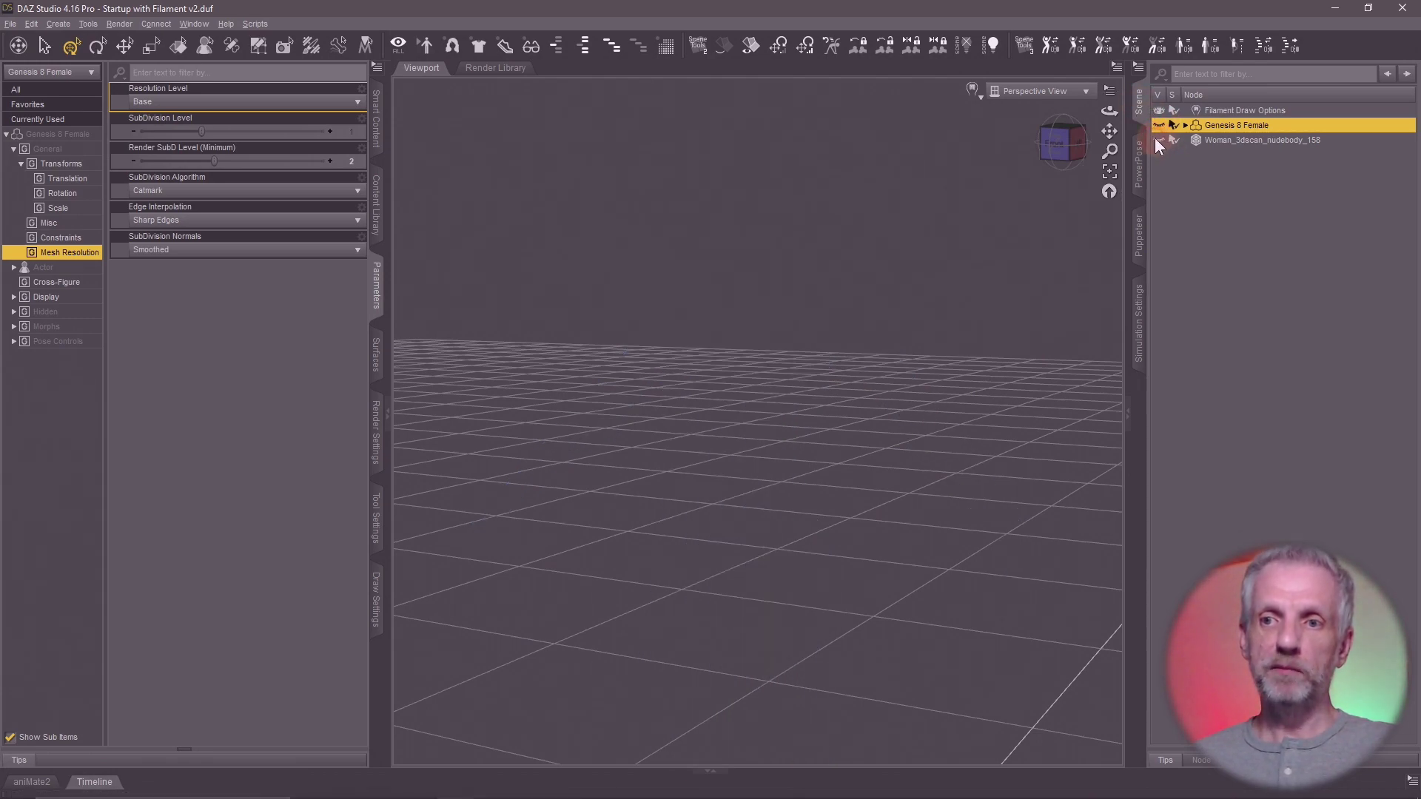
{"action": "left_click", "coordinate": [1159, 140]}
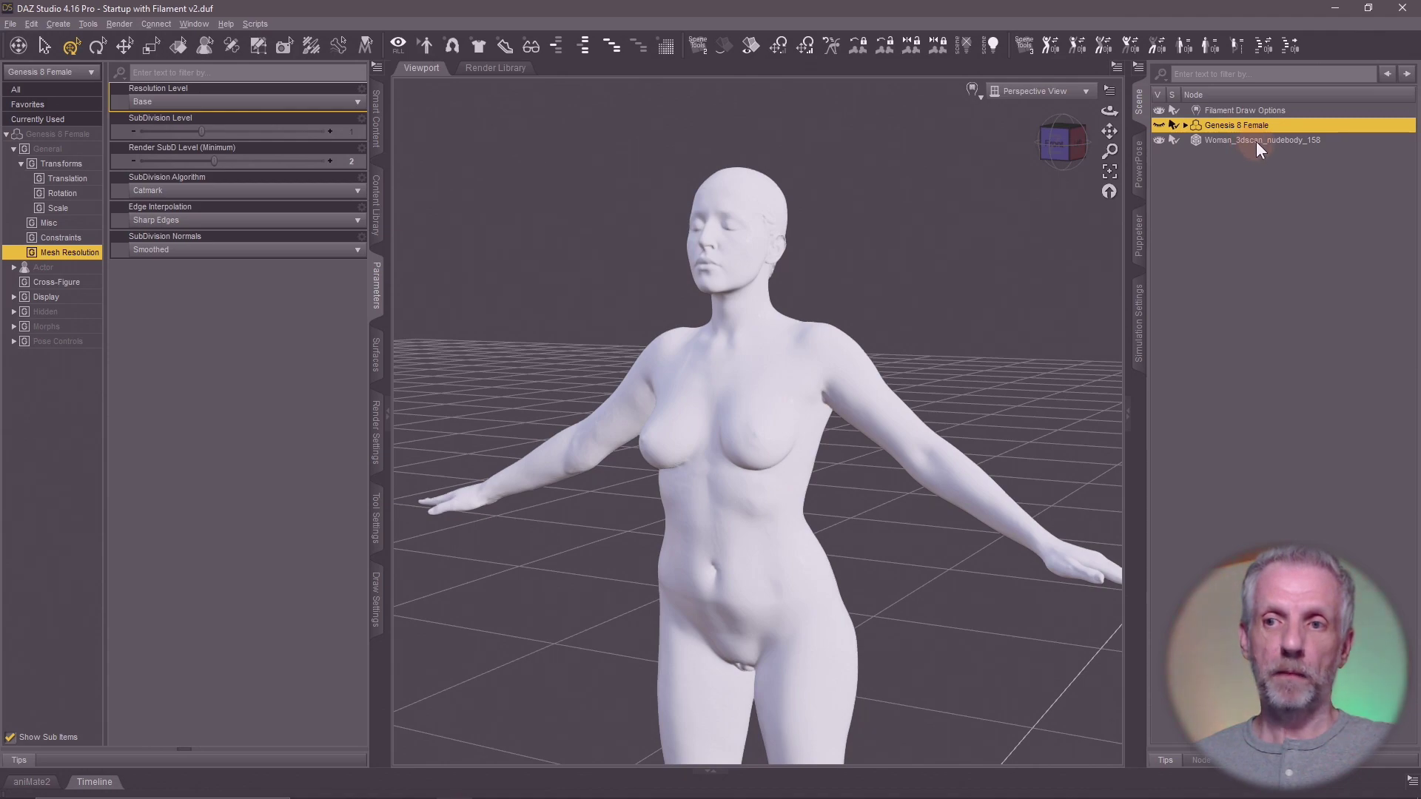
{"action": "left_click", "coordinate": [1256, 140]}
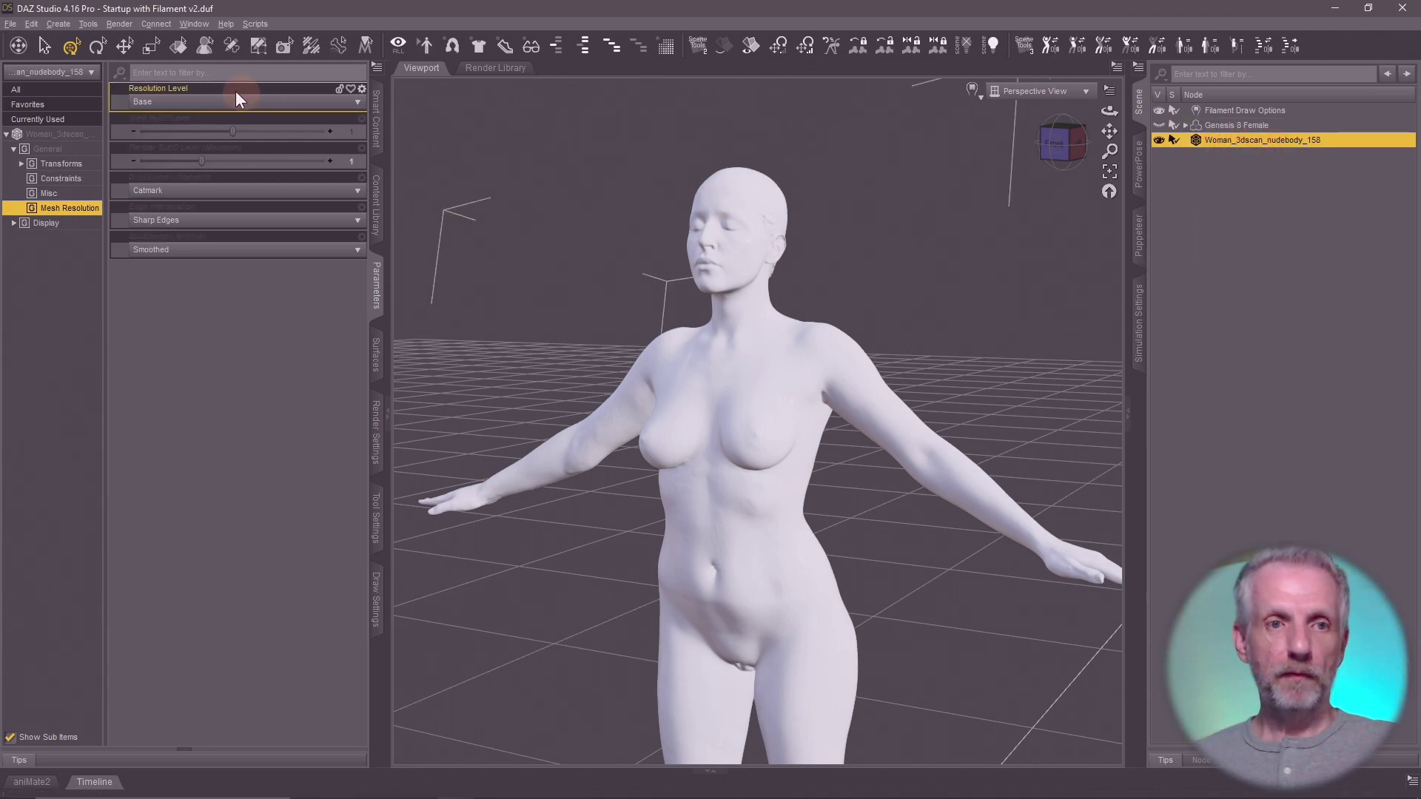
Step: Export the body scan into the OBJs folder as Kassandra Scan in Wavefront Object format, using the DAZ Studio (1 unit = 1cm) preset
{"action": "left_click", "coordinate": [10, 24]}
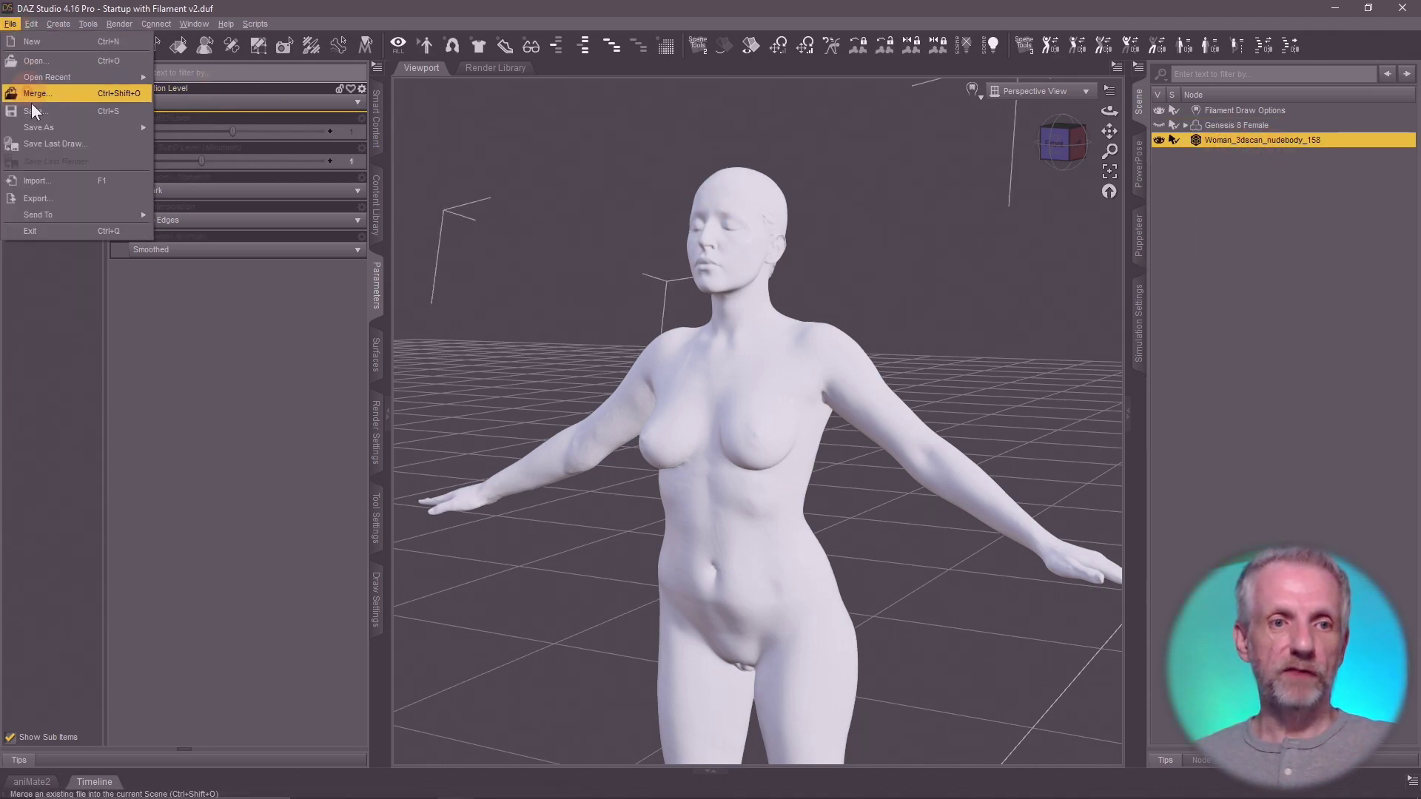
{"action": "left_click", "coordinate": [60, 194]}
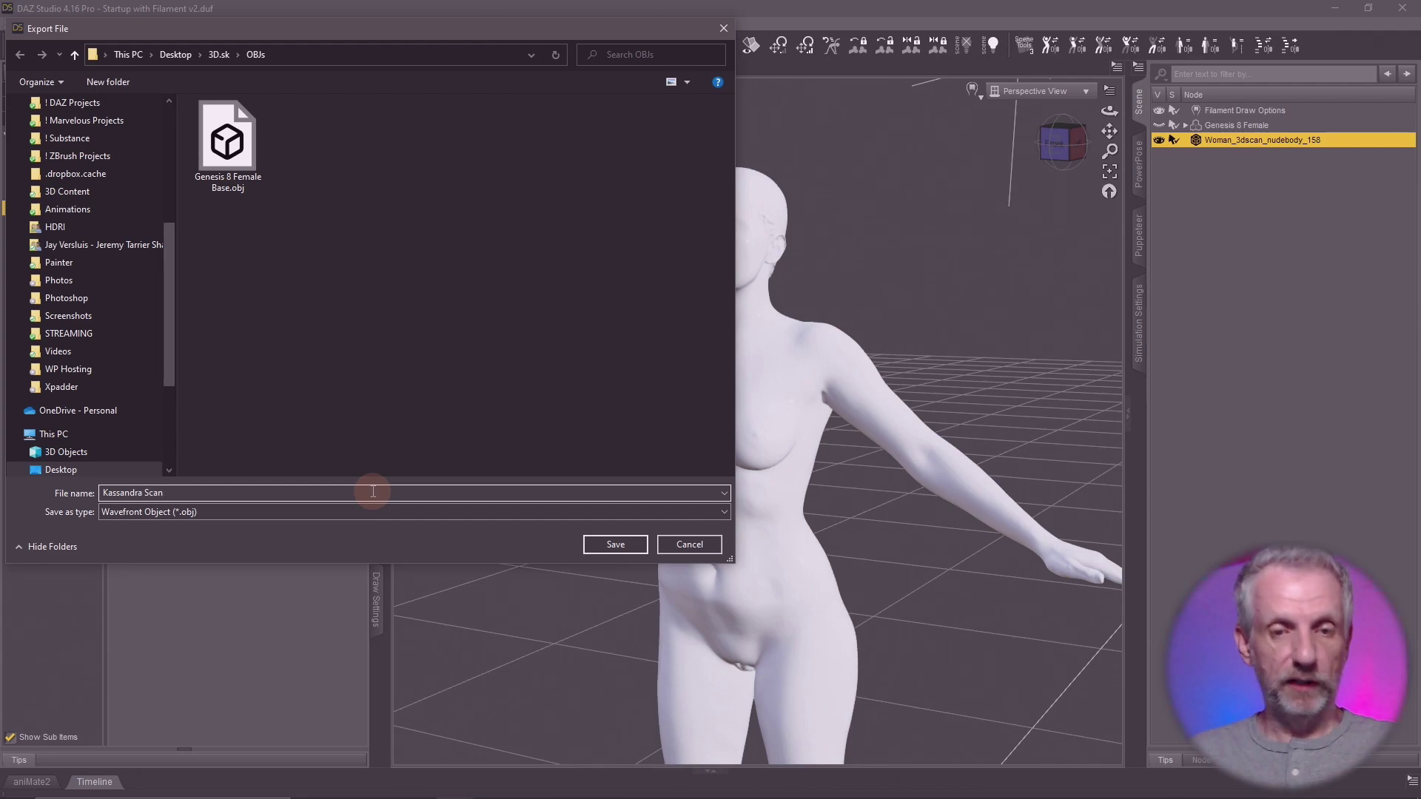
{"action": "key", "text": "Return"}
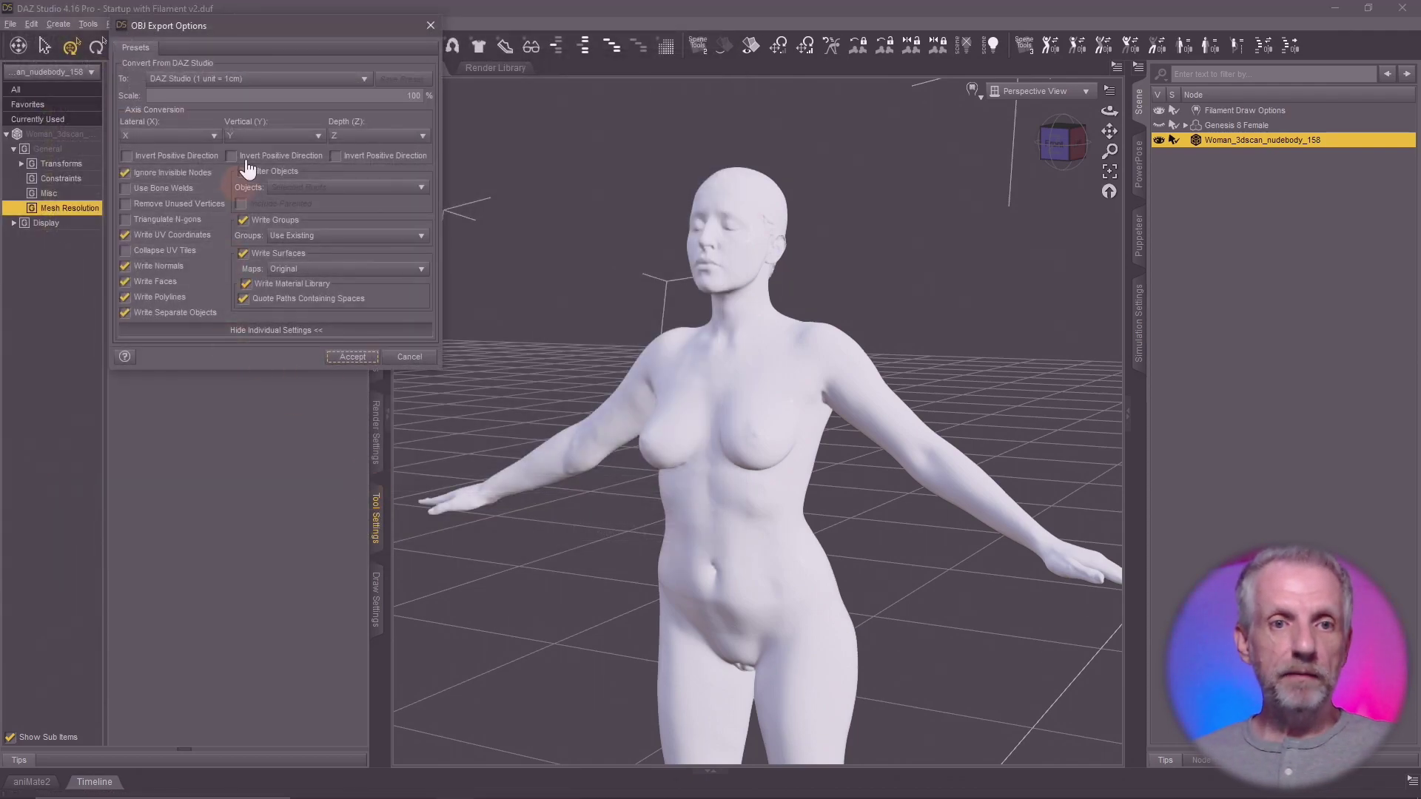
{"action": "left_click", "coordinate": [352, 357]}
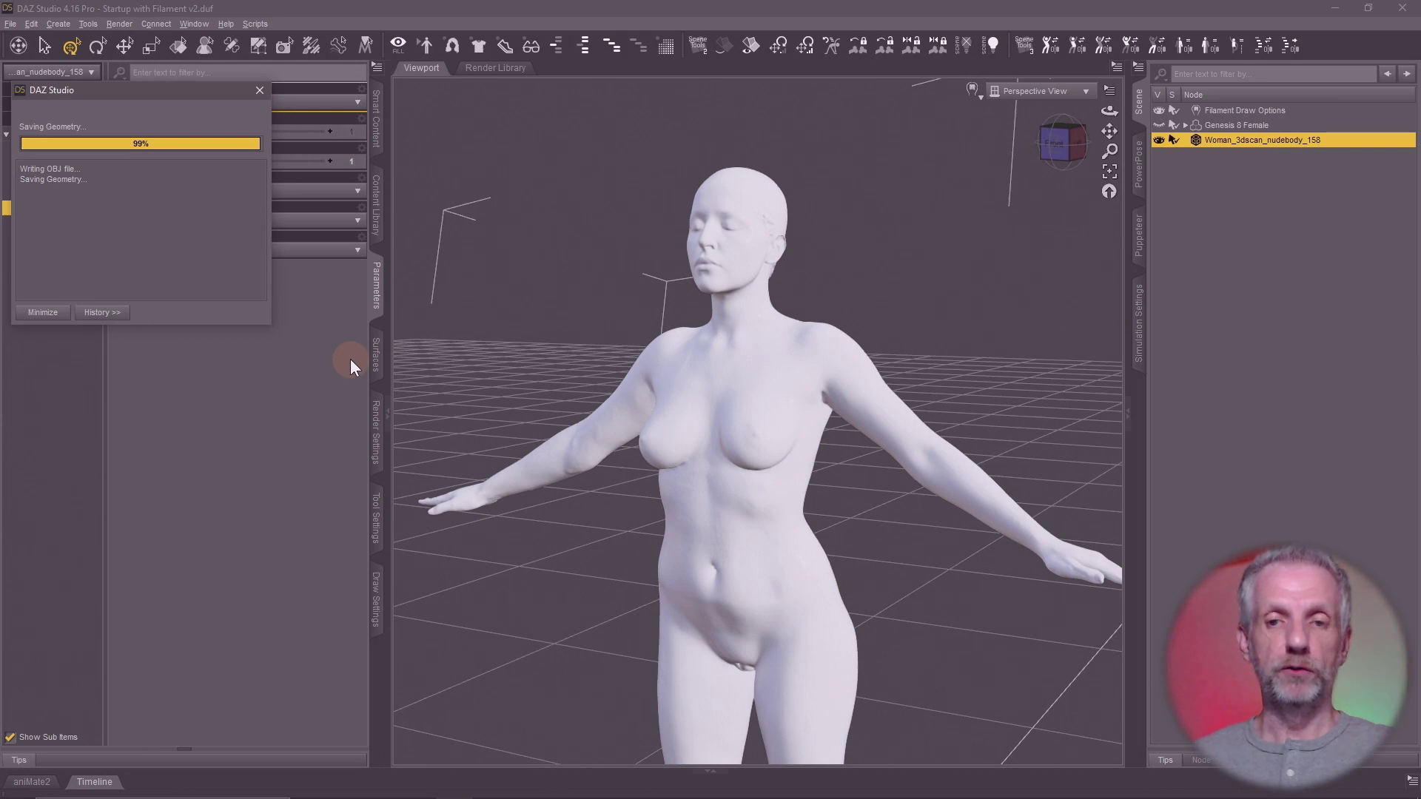